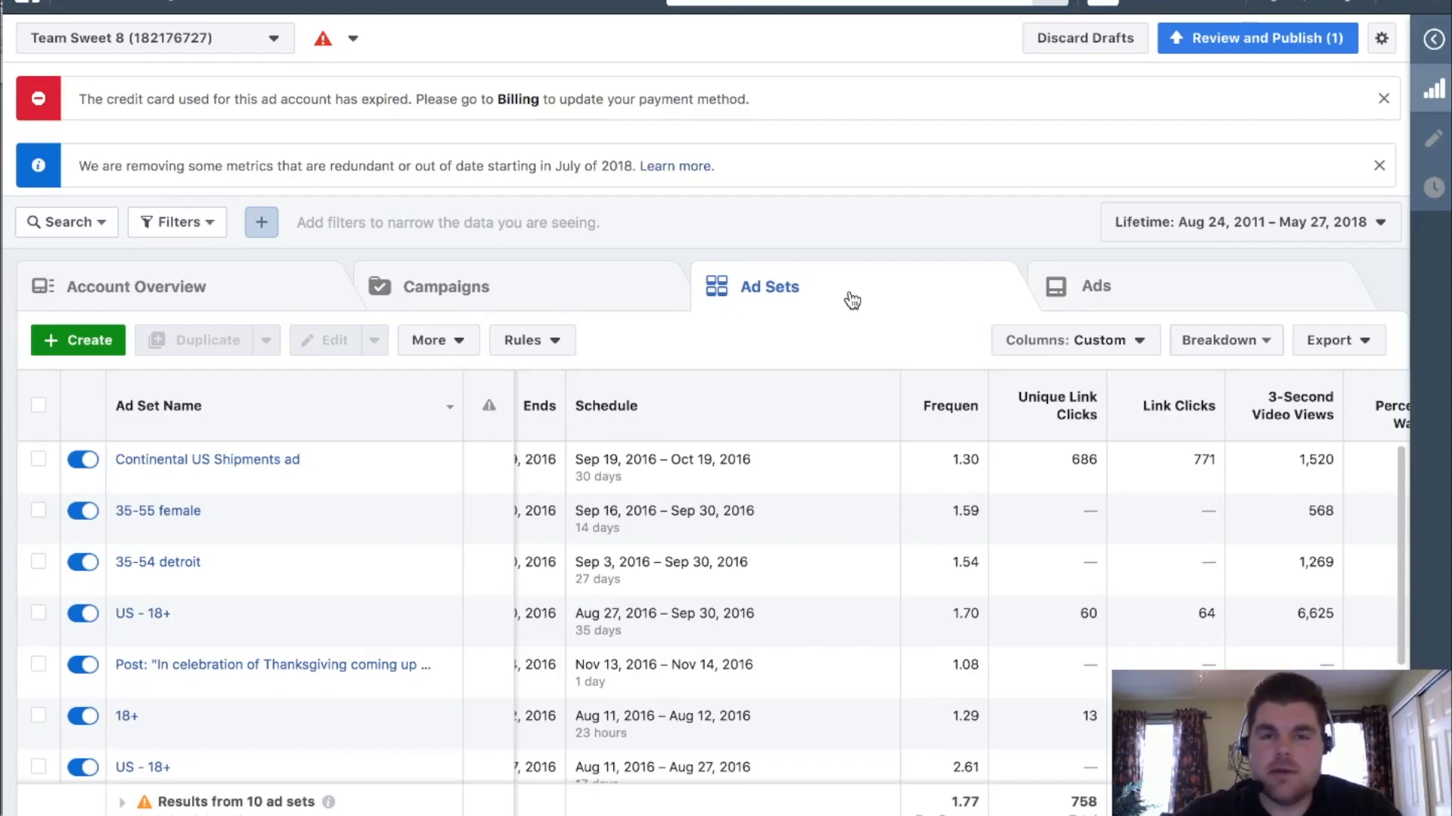
# Open Audience Insights and start a new audience based on everyone on Facebook.
pyautogui.click(97, 4)
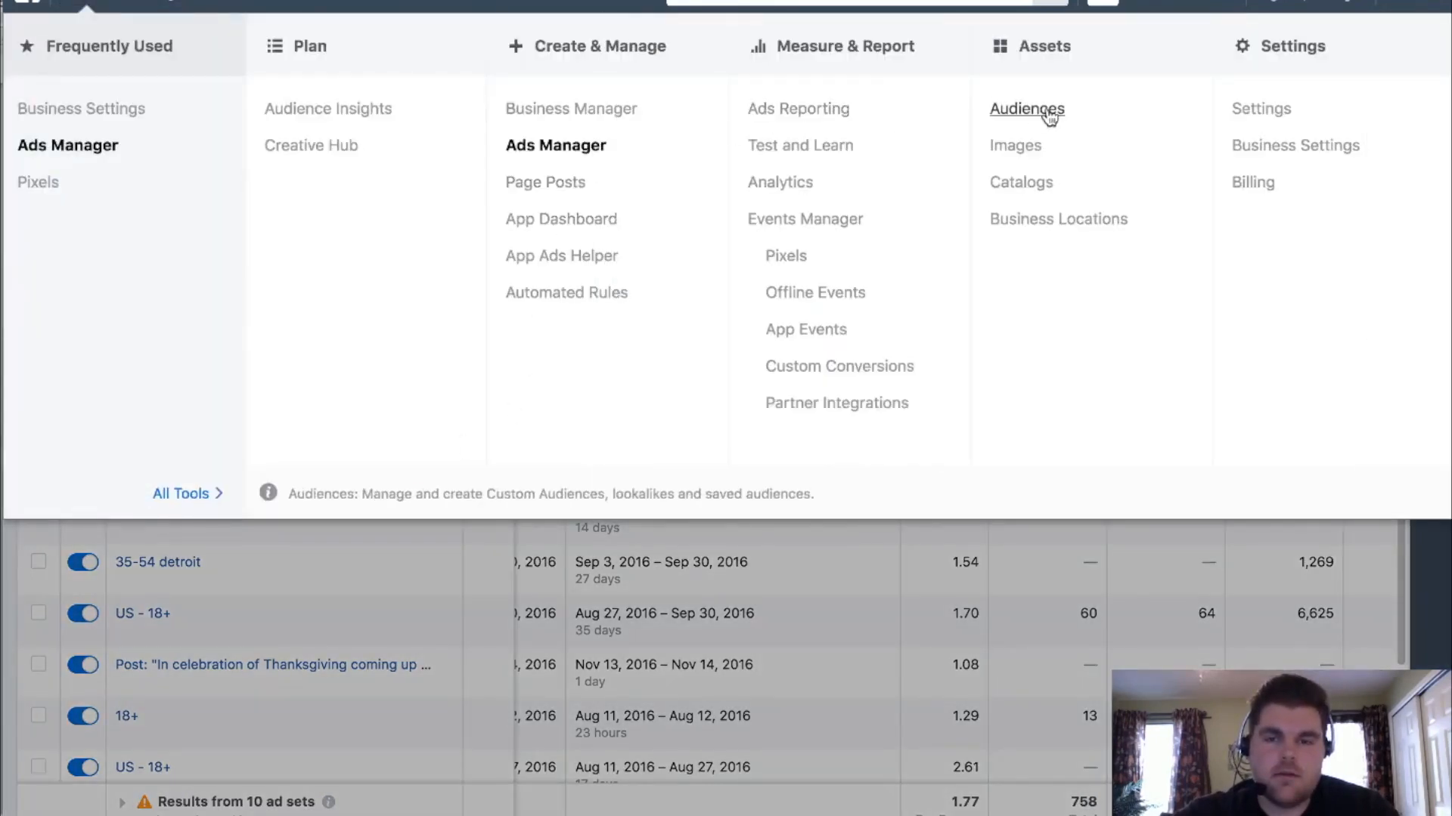
pyautogui.click(347, 121)
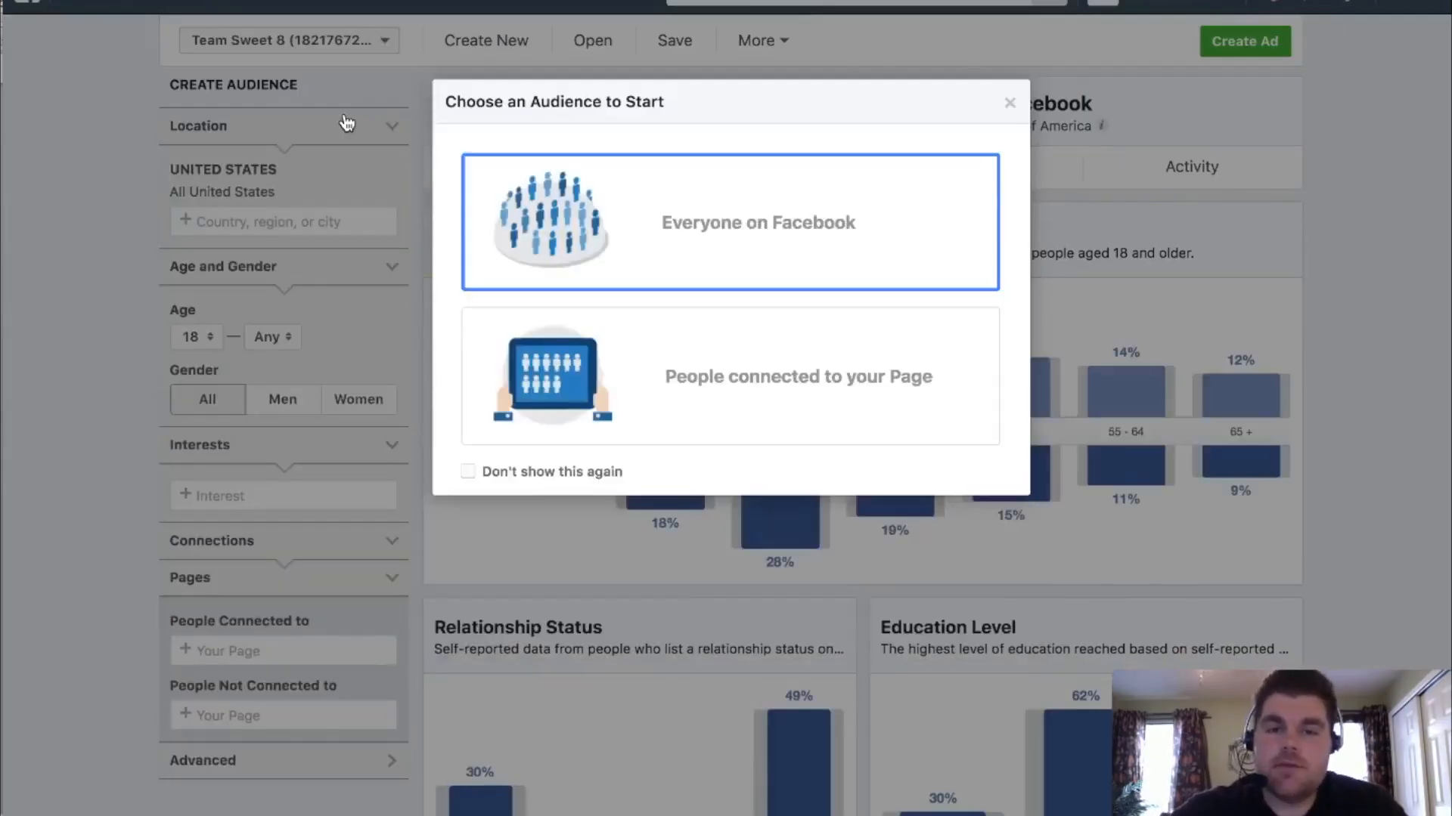
pyautogui.click(658, 281)
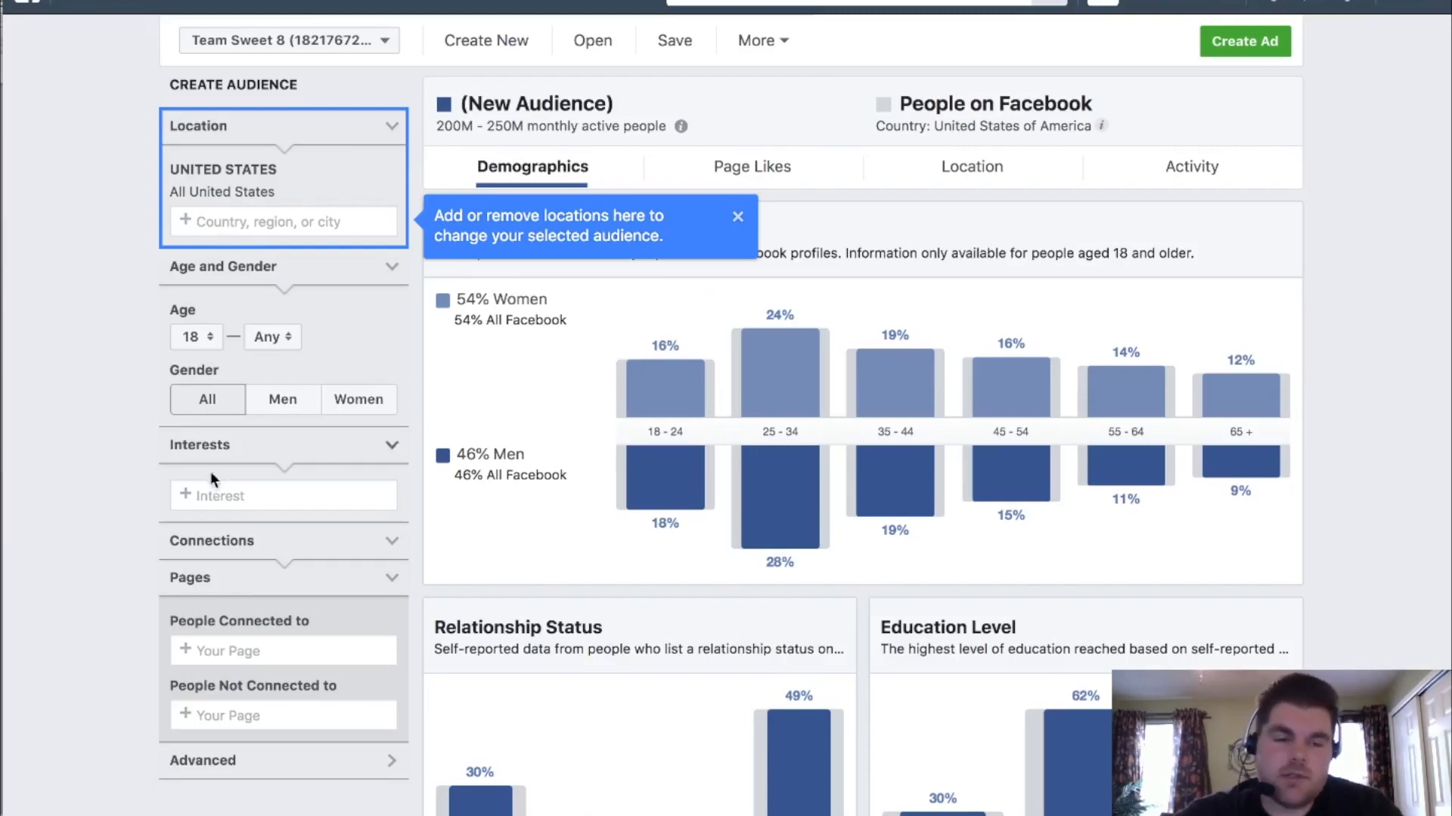
# Add Bulldog as an interest for the new audience.
pyautogui.click(221, 493)
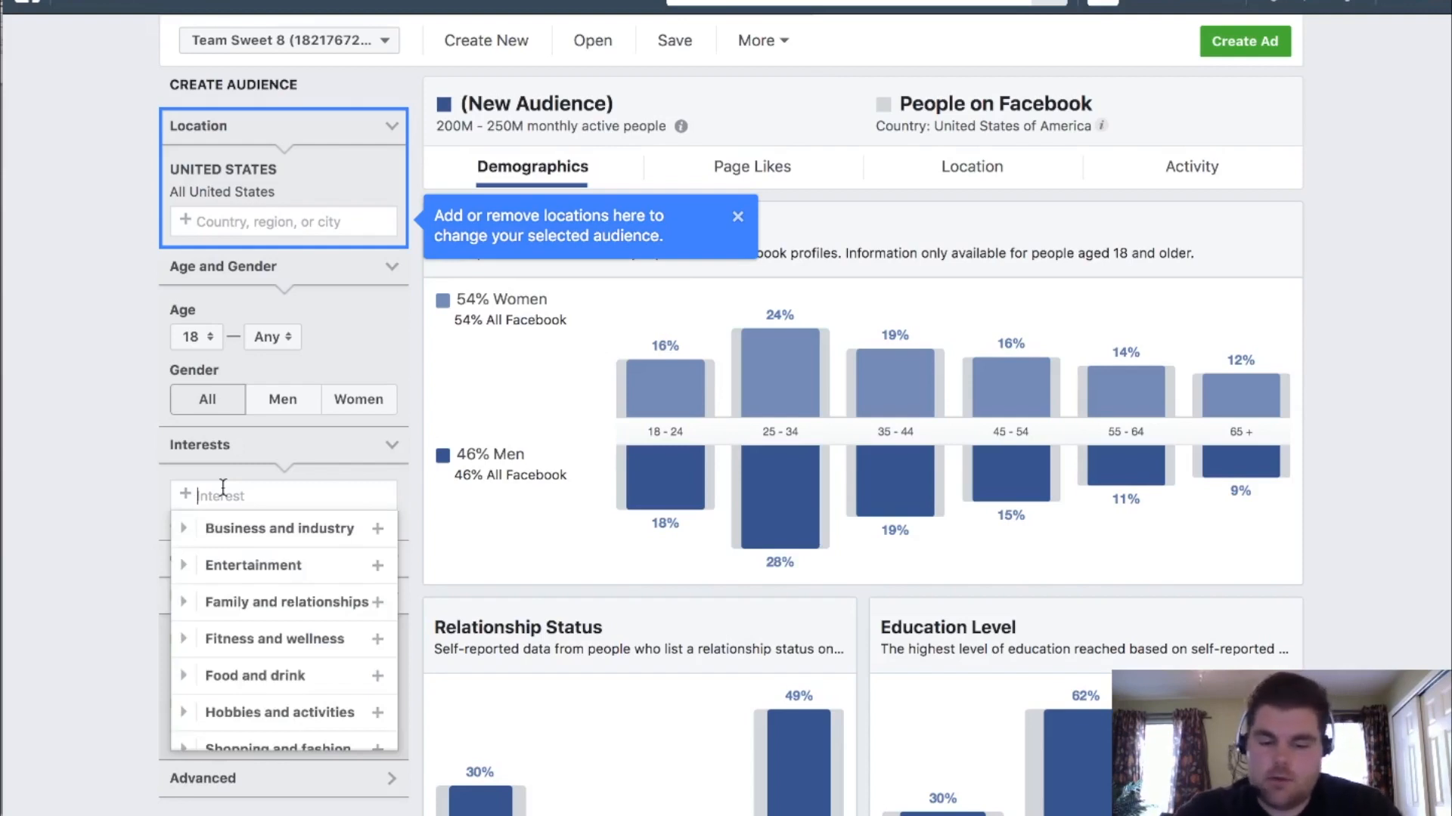
pyautogui.write('bulldo')
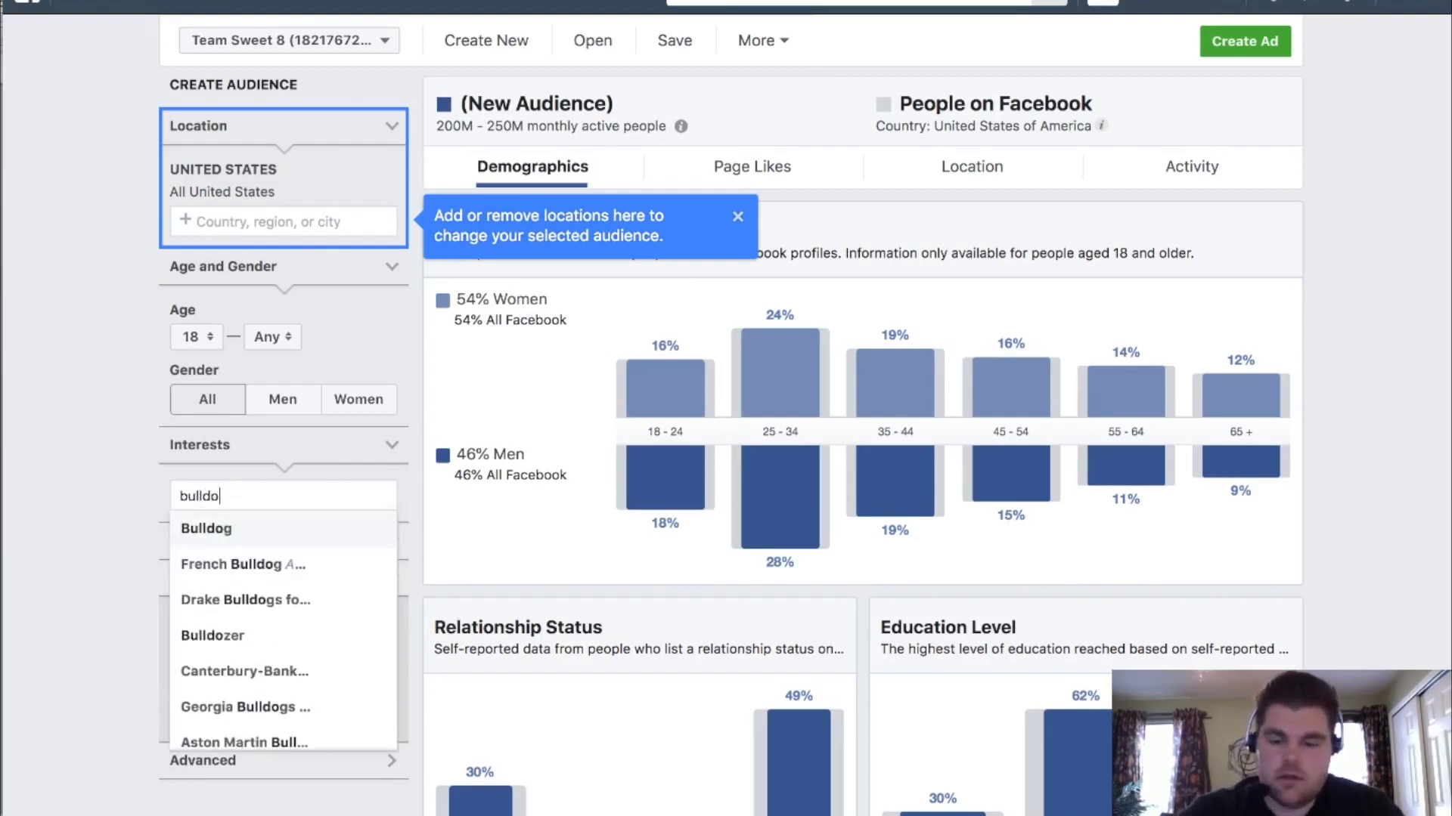
pyautogui.press('Return')
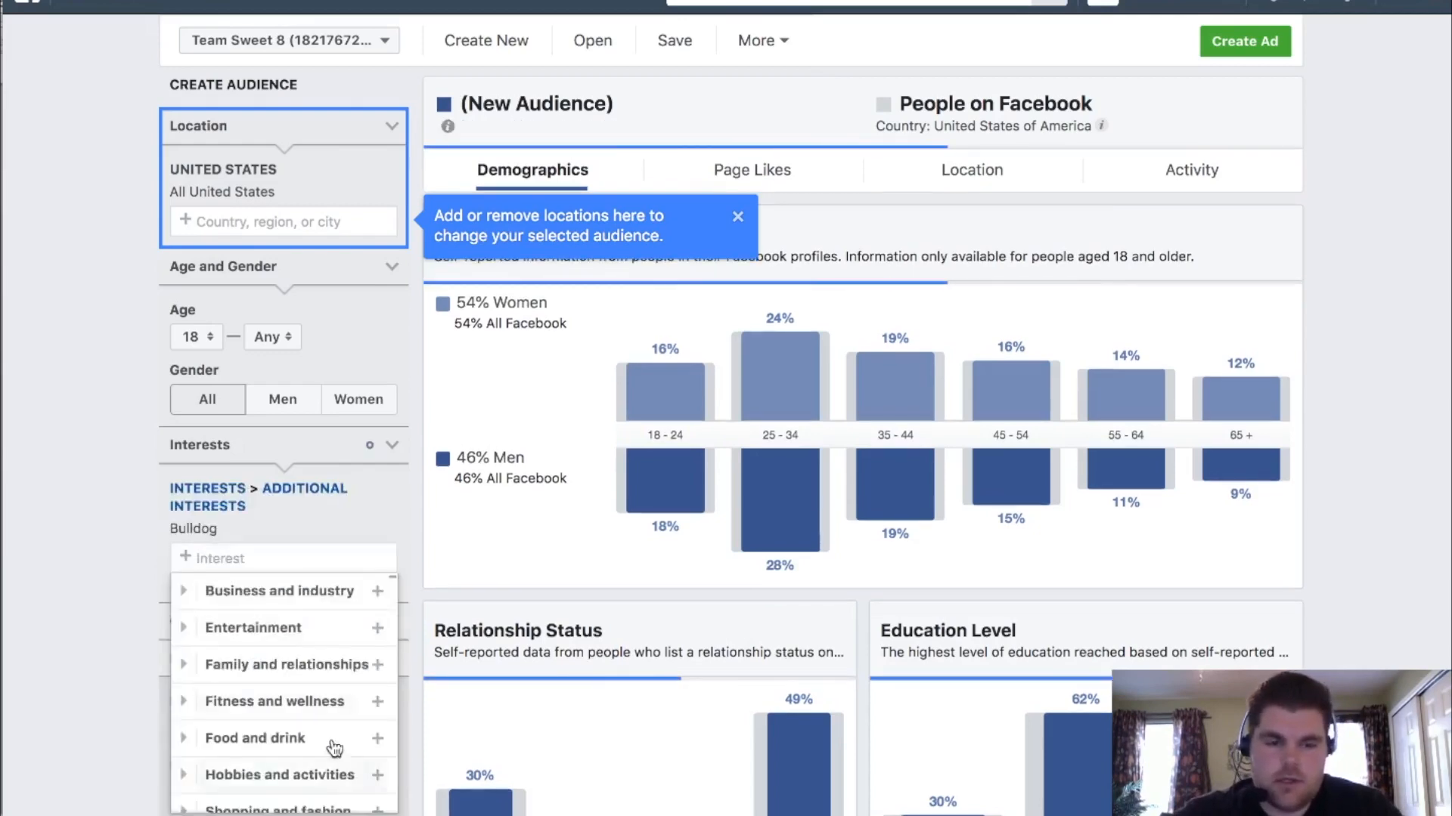
# Examine the Bulldog audience's page likes, including top categories and page affinity, after dismissing the location tip.
pyautogui.scroll(-5, 451, 376)
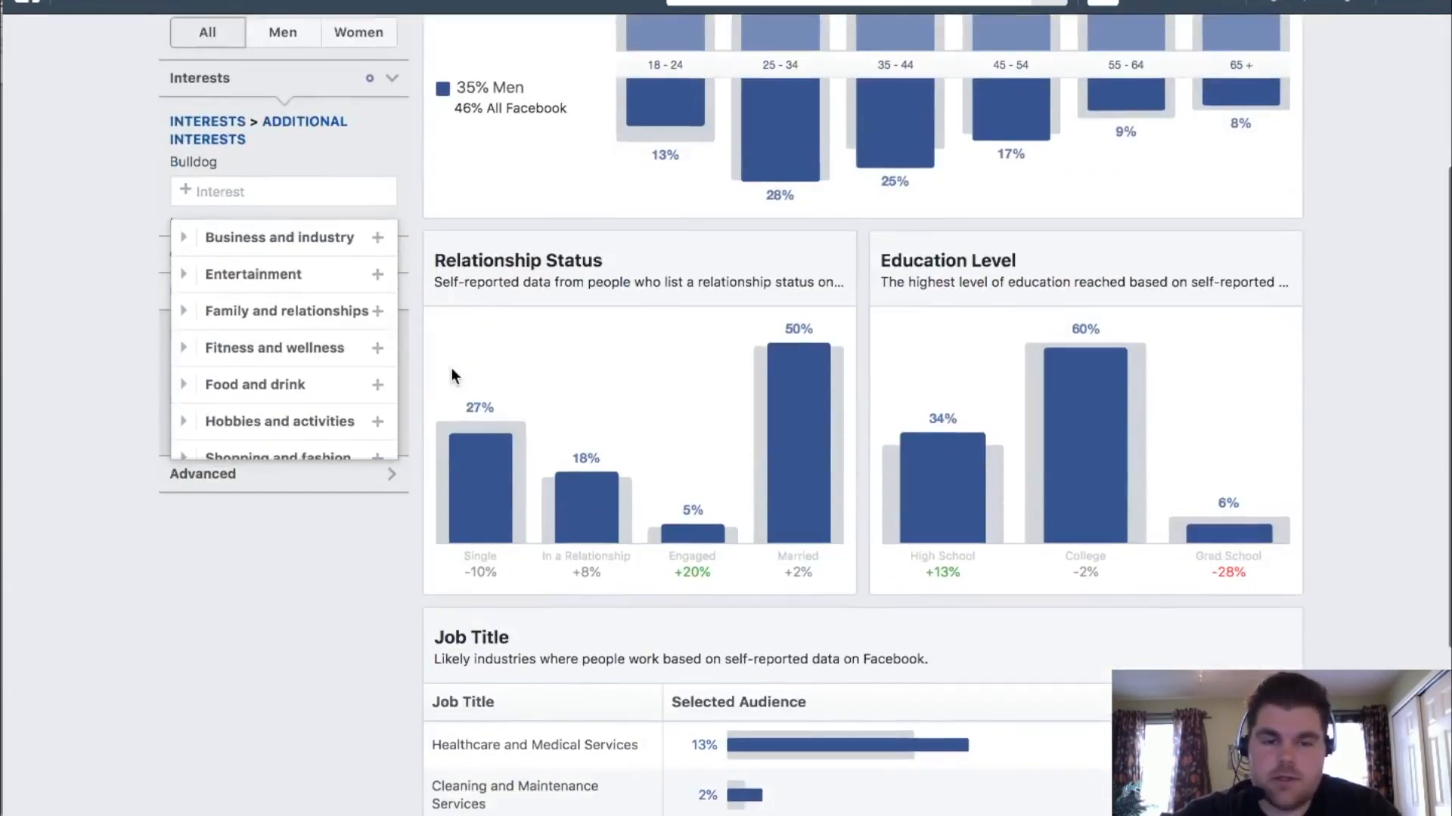
pyautogui.scroll(5, 452, 366)
pyautogui.click(784, 169)
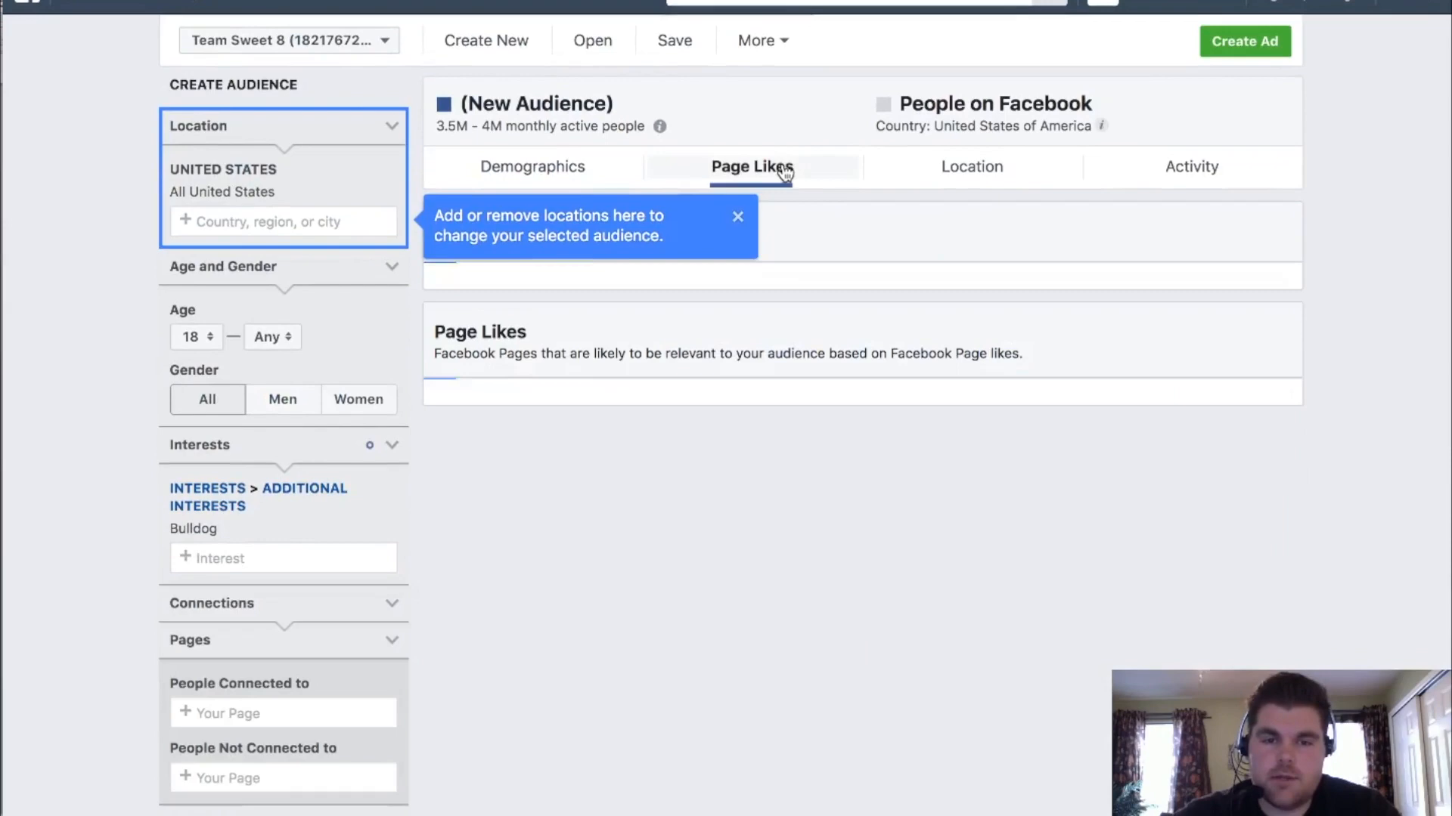
pyautogui.click(738, 219)
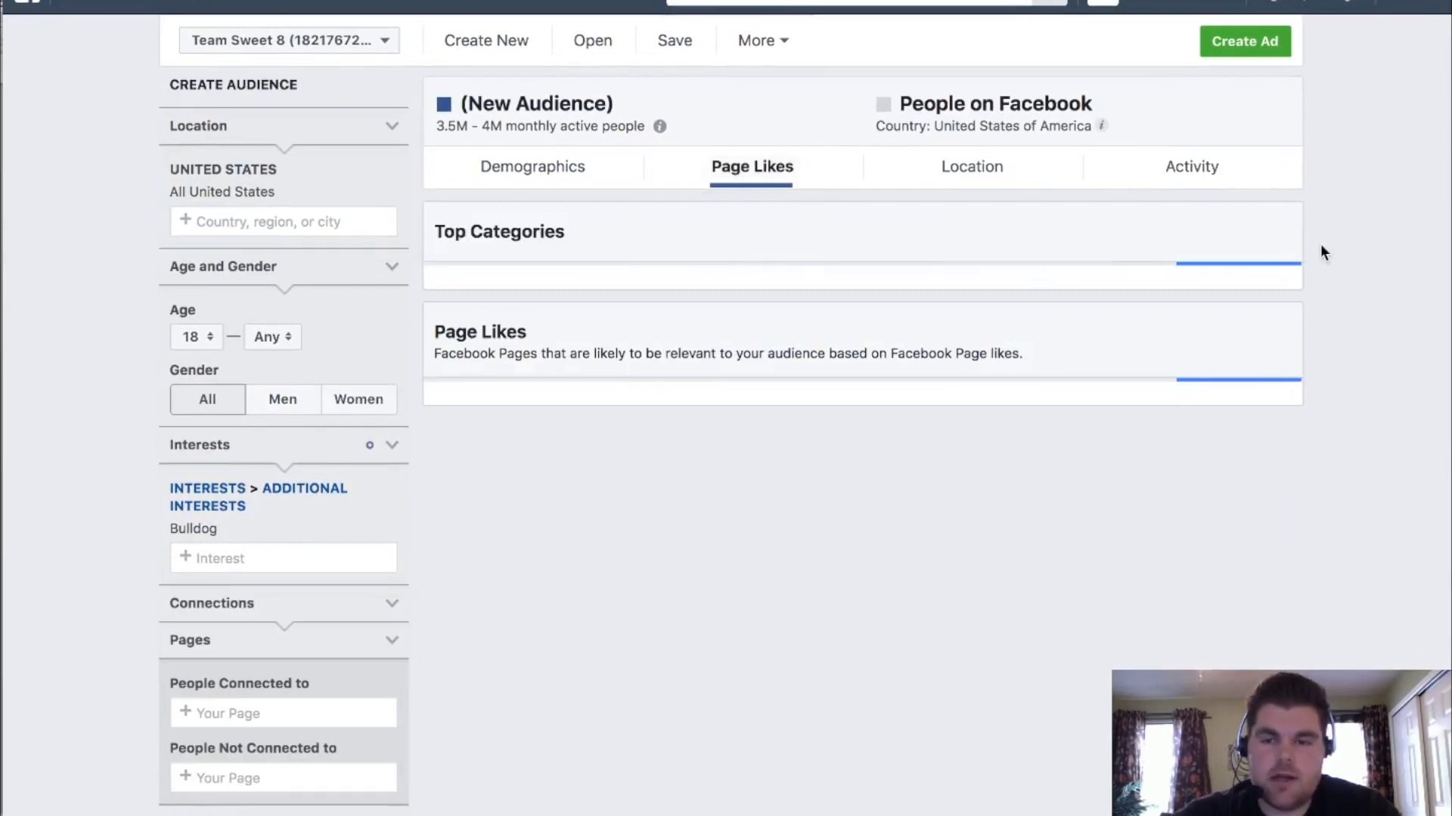
pyautogui.scroll(-6, 1302, 129)
pyautogui.scroll(-2, 1302, 129)
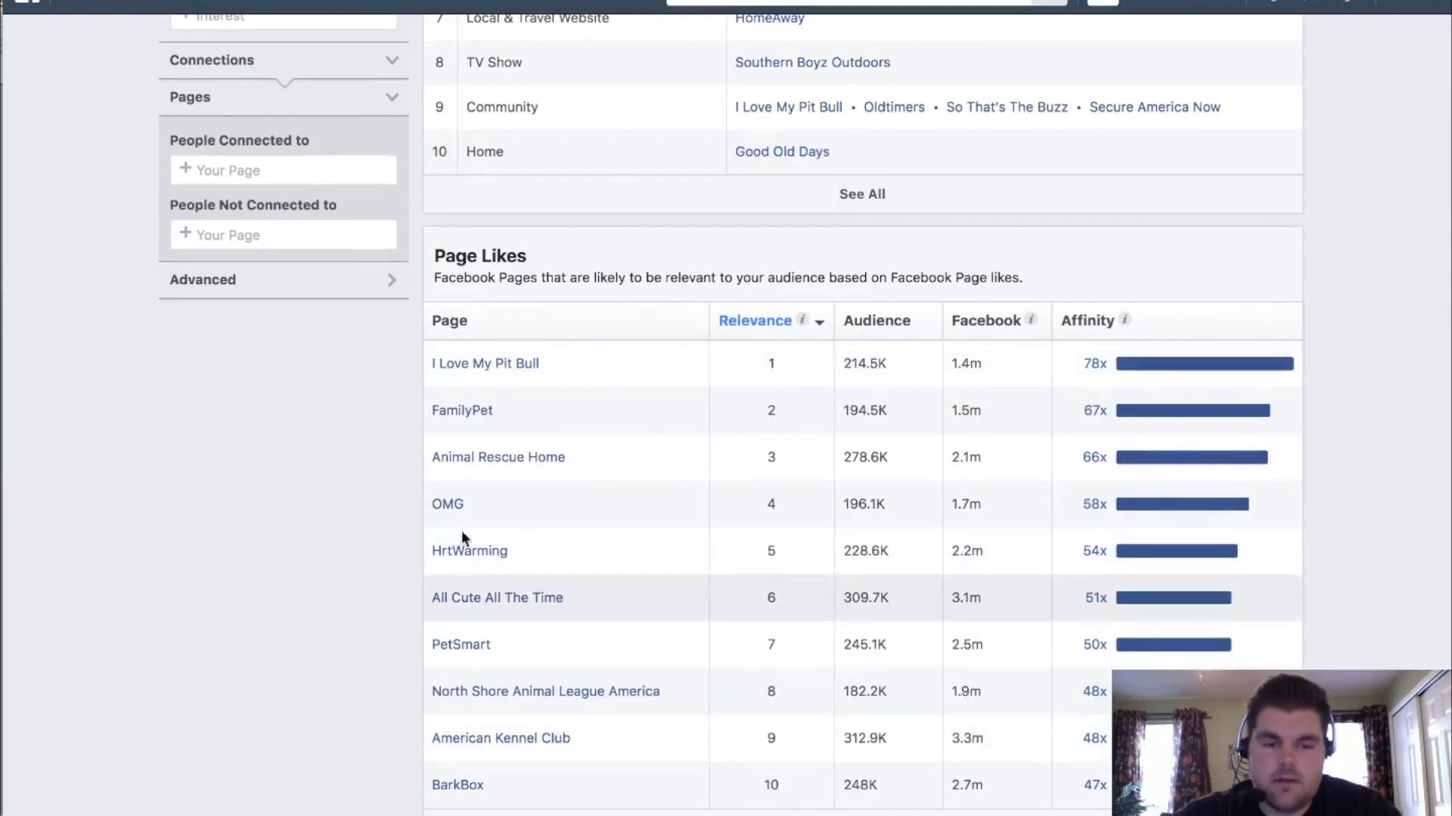
pyautogui.moveTo(479, 368)
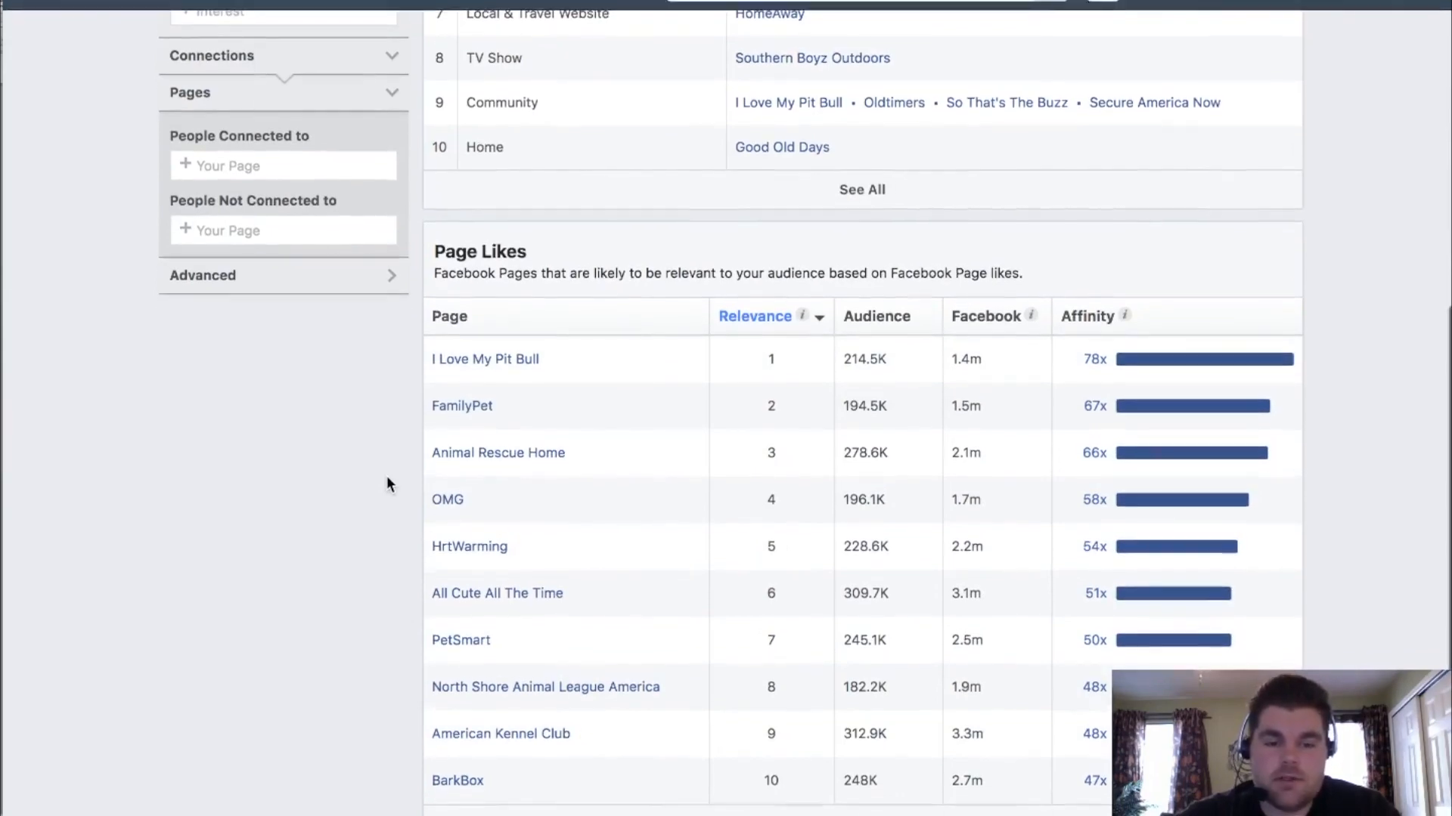
pyautogui.scroll(6, 529, 488)
pyautogui.scroll(1, 549, 488)
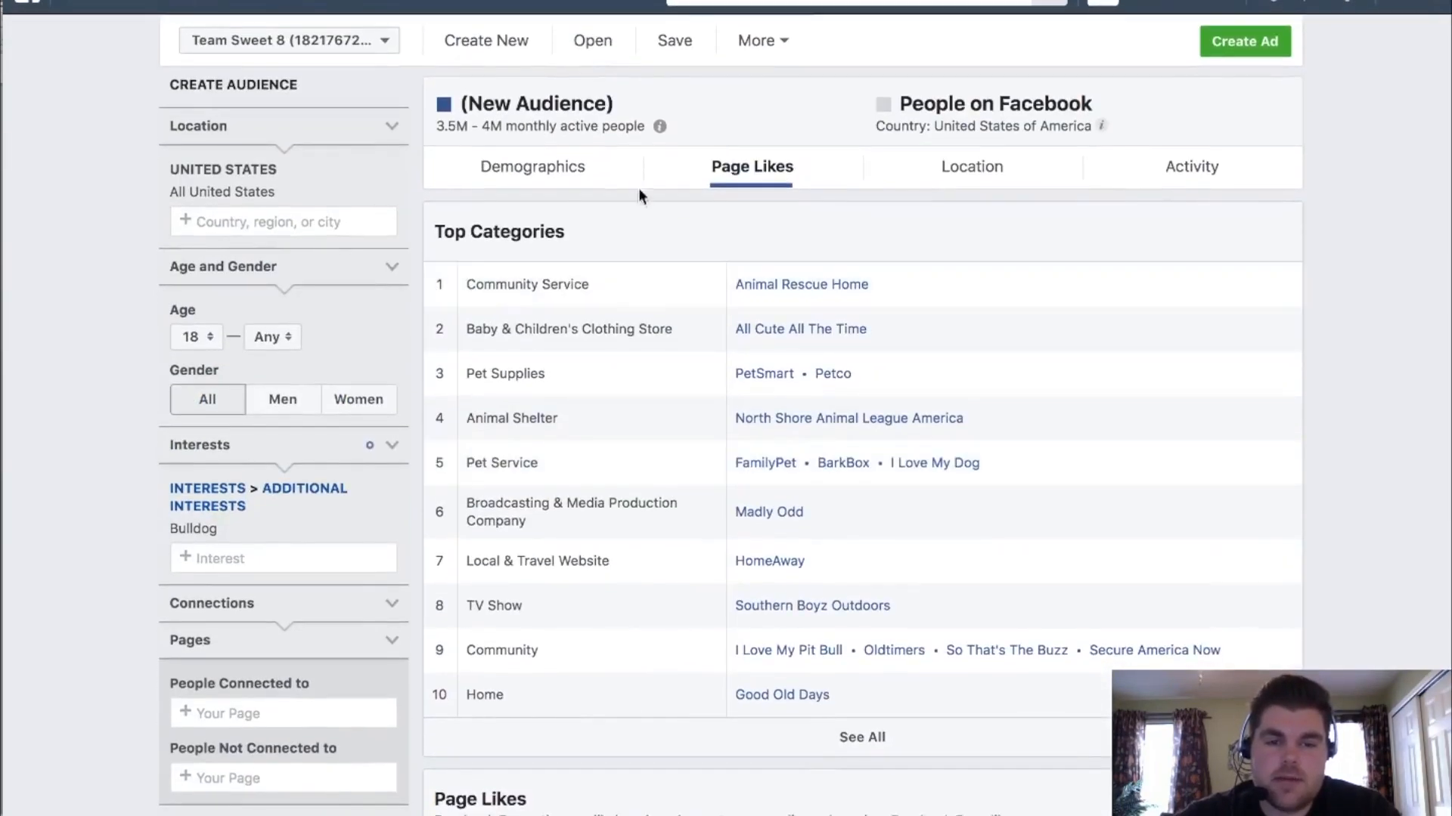
# Replace the Bulldog interest with Motivational speaking.
pyautogui.moveTo(318, 505)
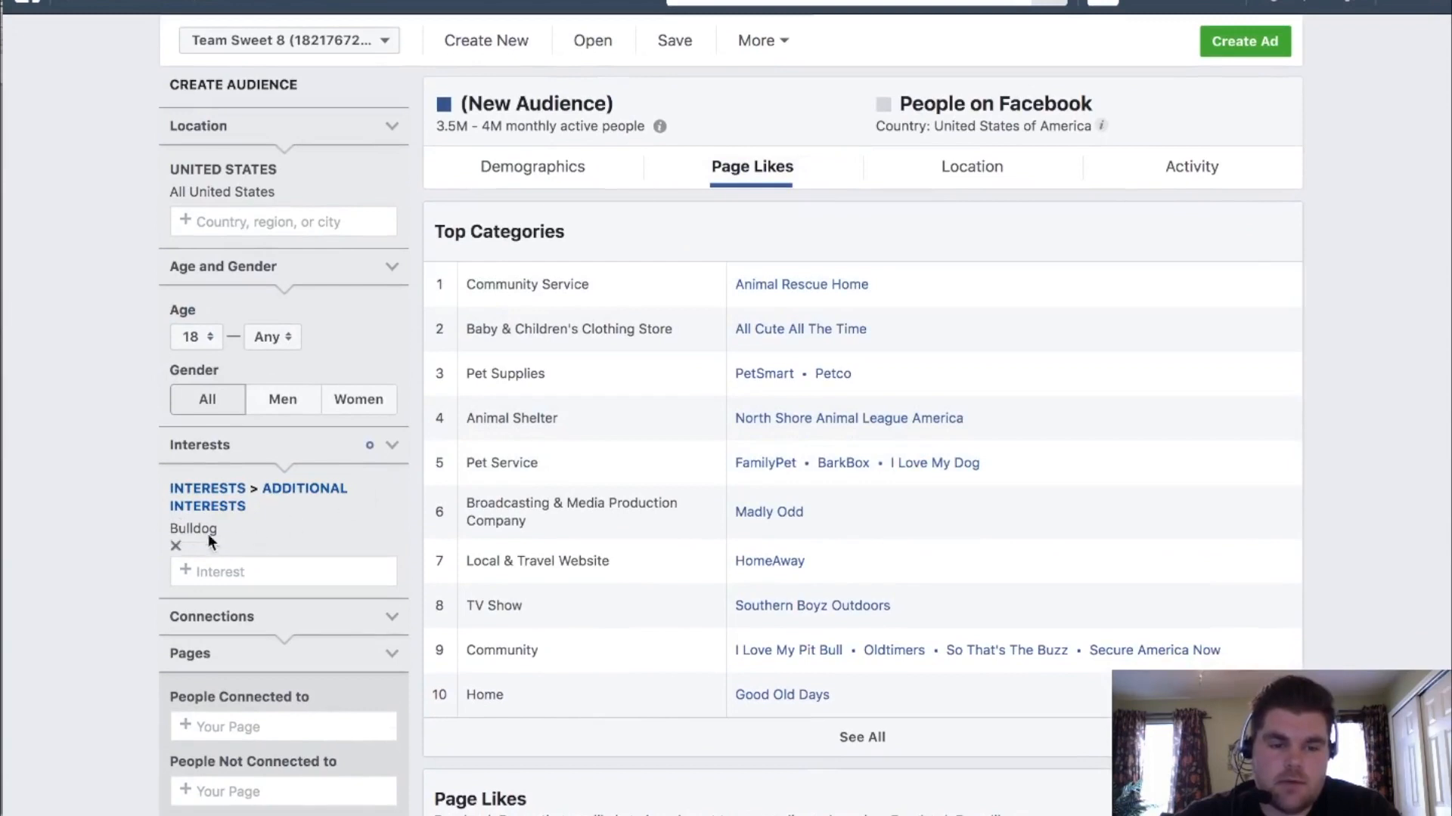
pyautogui.click(176, 542)
pyautogui.click(253, 493)
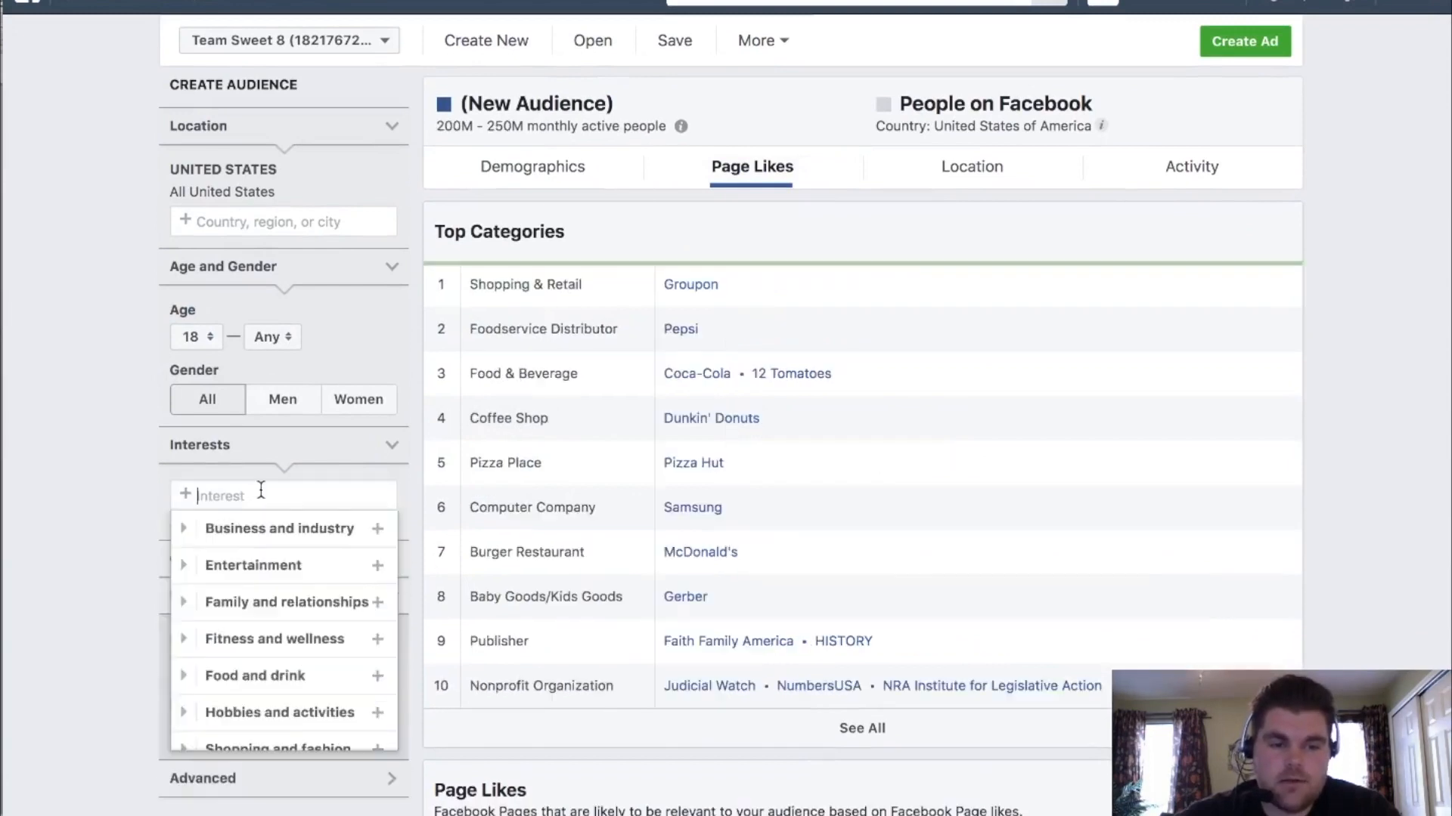
pyautogui.write('motivation')
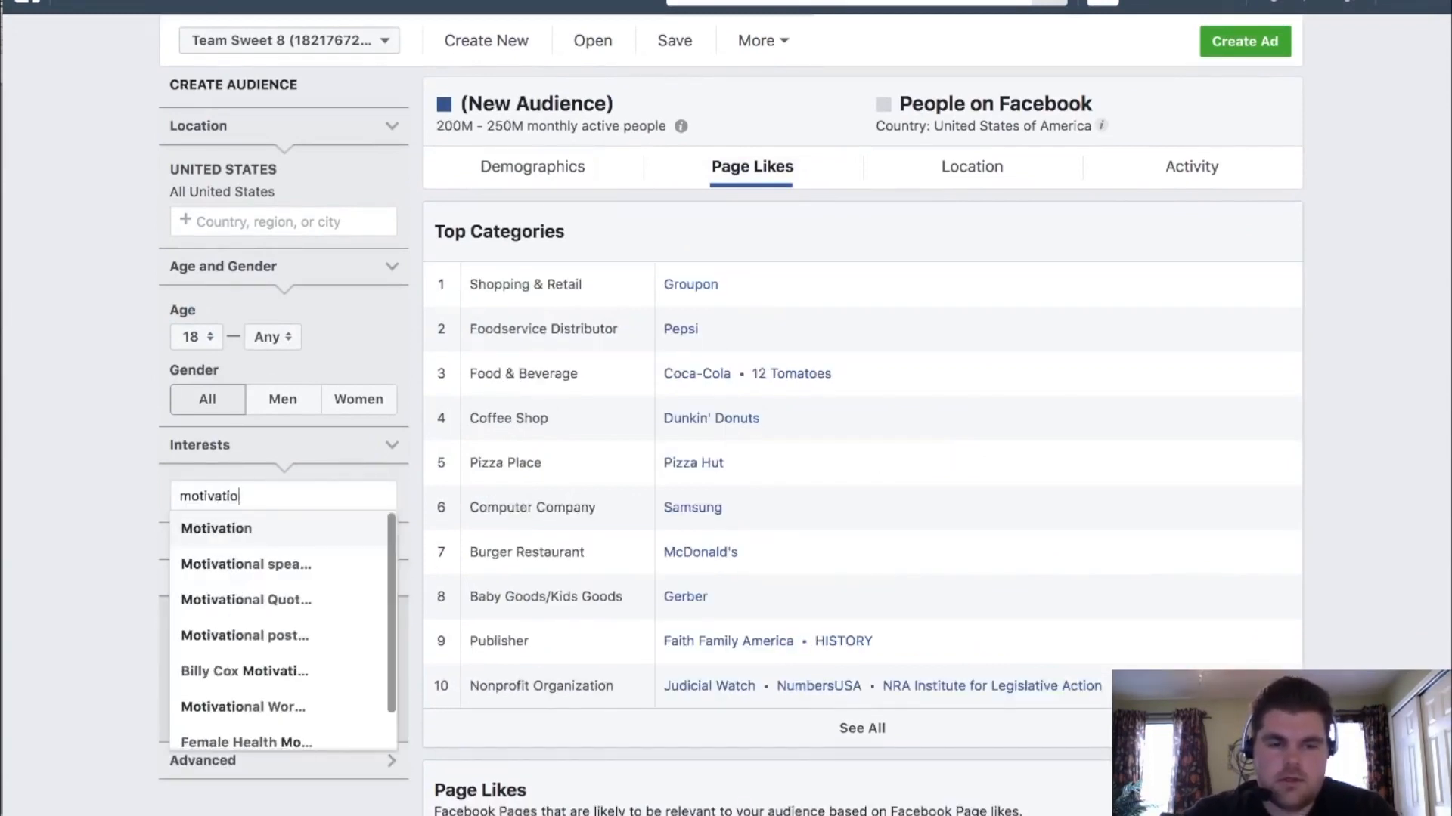
pyautogui.click(293, 565)
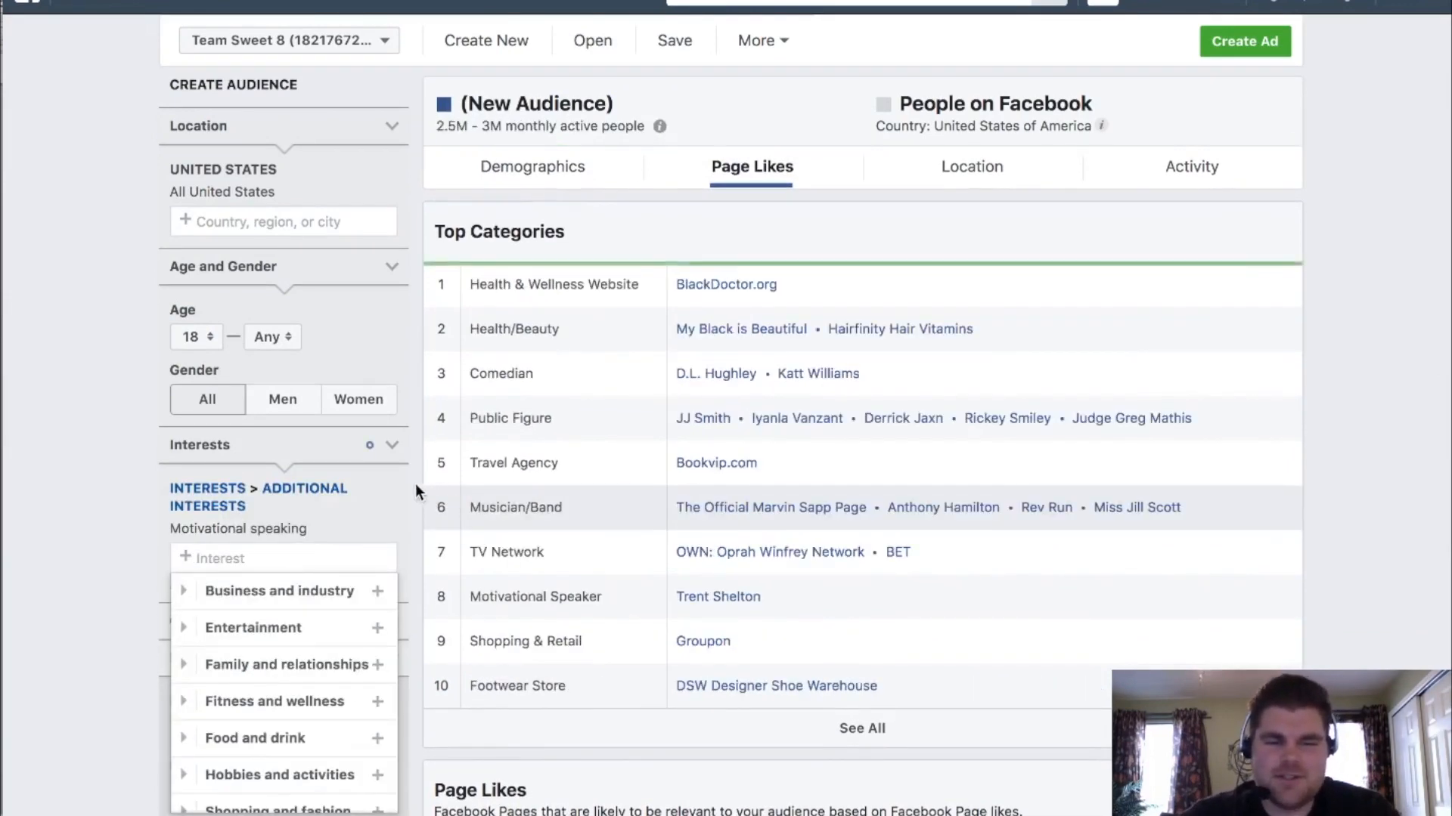
# Examine the page likes and top categories for the Motivational speaking audience.
pyautogui.scroll(-7, 409, 488)
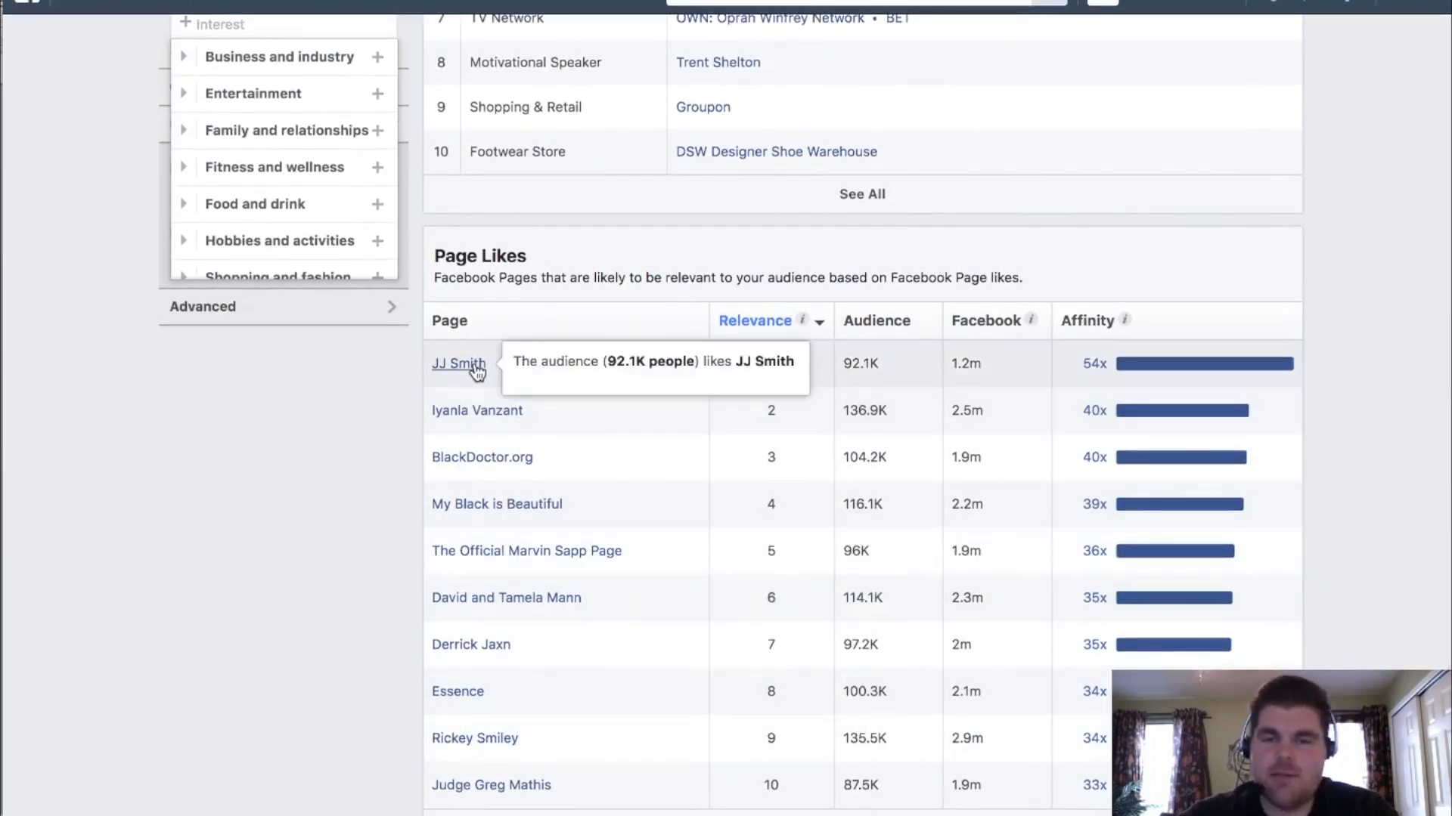
pyautogui.click(288, 495)
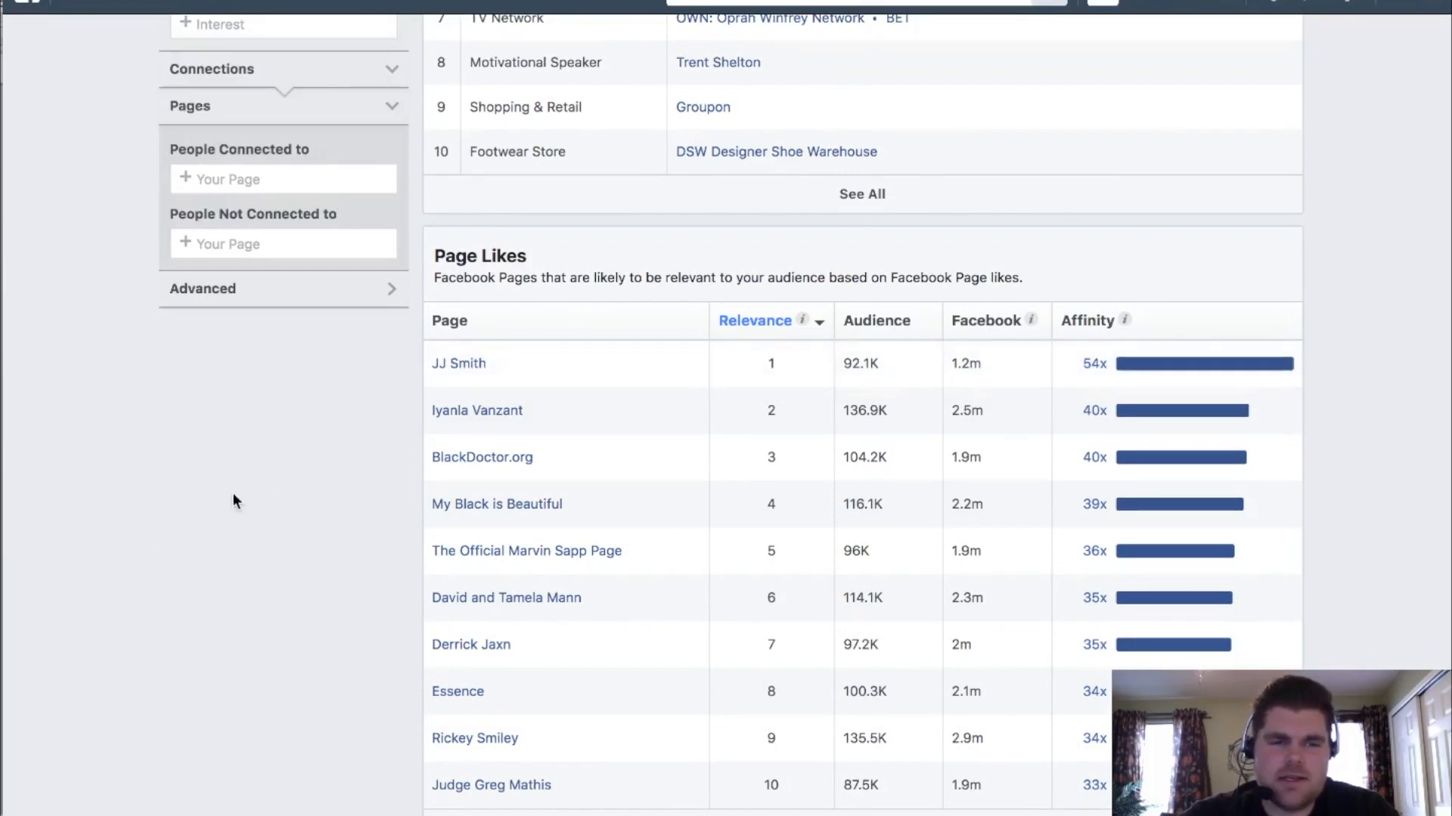
pyautogui.scroll(5, 121, 415)
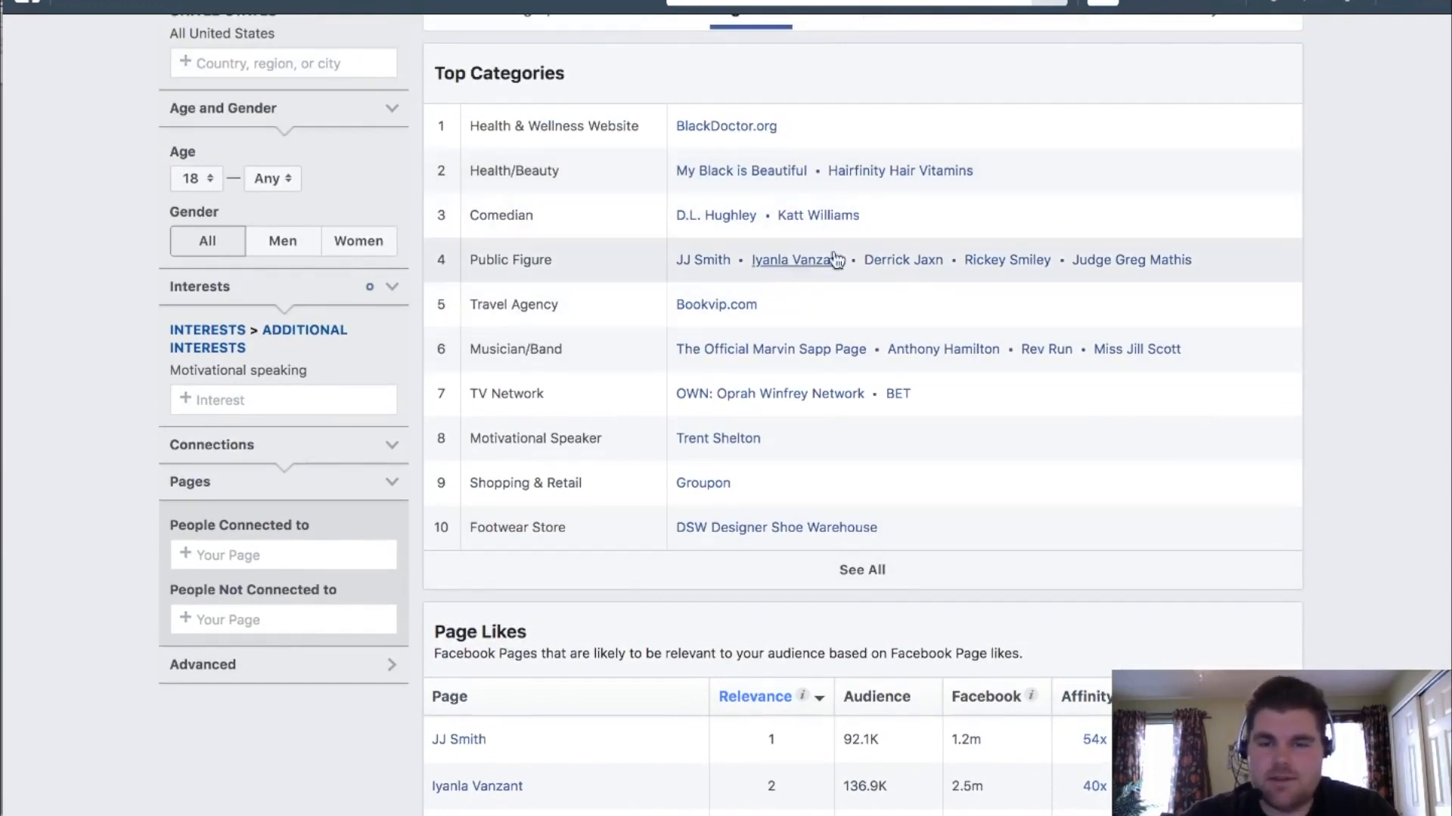
pyautogui.scroll(4, 617, 251)
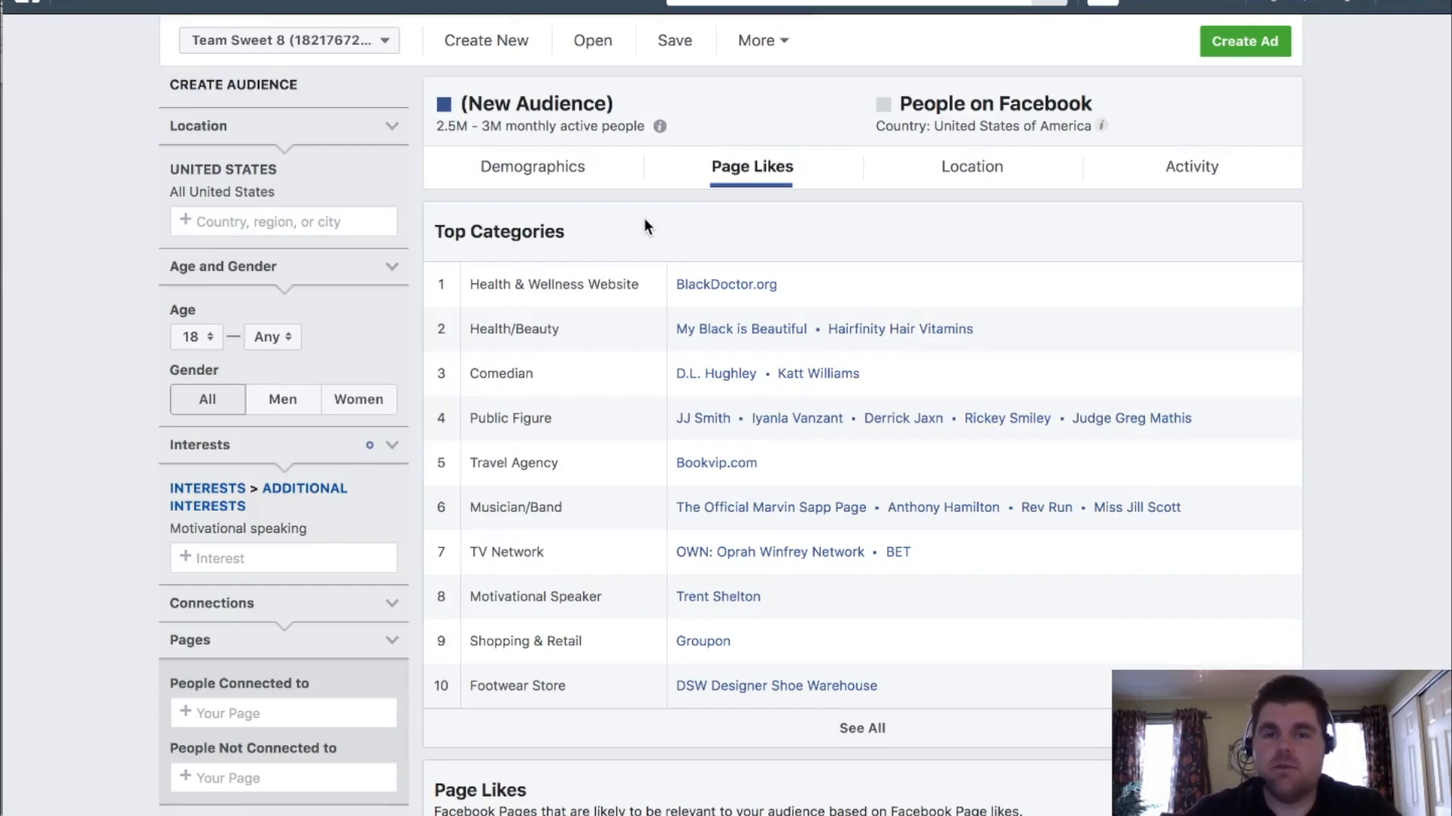
# Return to Ads Manager, leaving the audience unsaved, and show the account's ad sets.
pyautogui.click(108, 3)
pyautogui.click(97, 134)
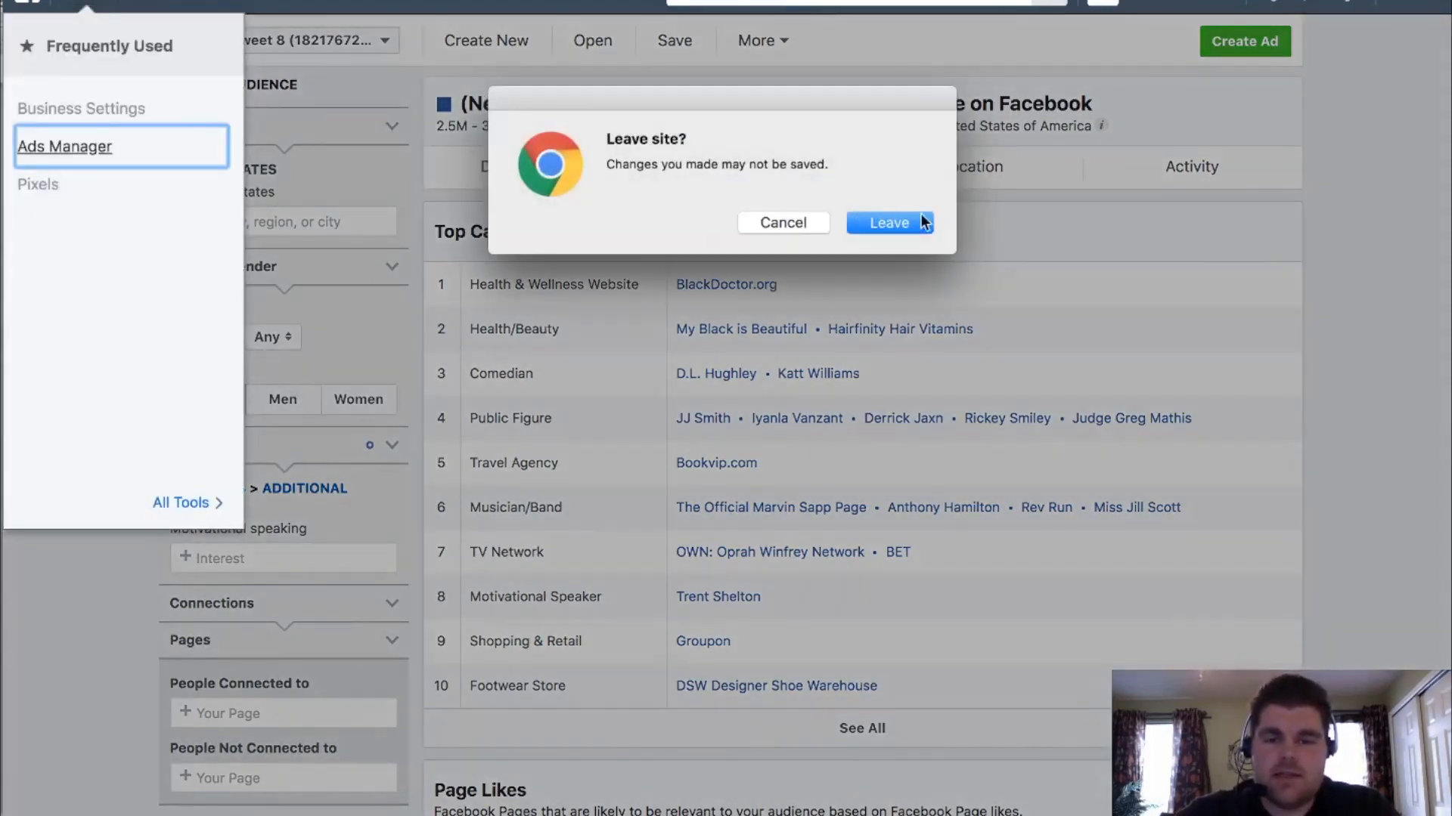
pyautogui.click(922, 222)
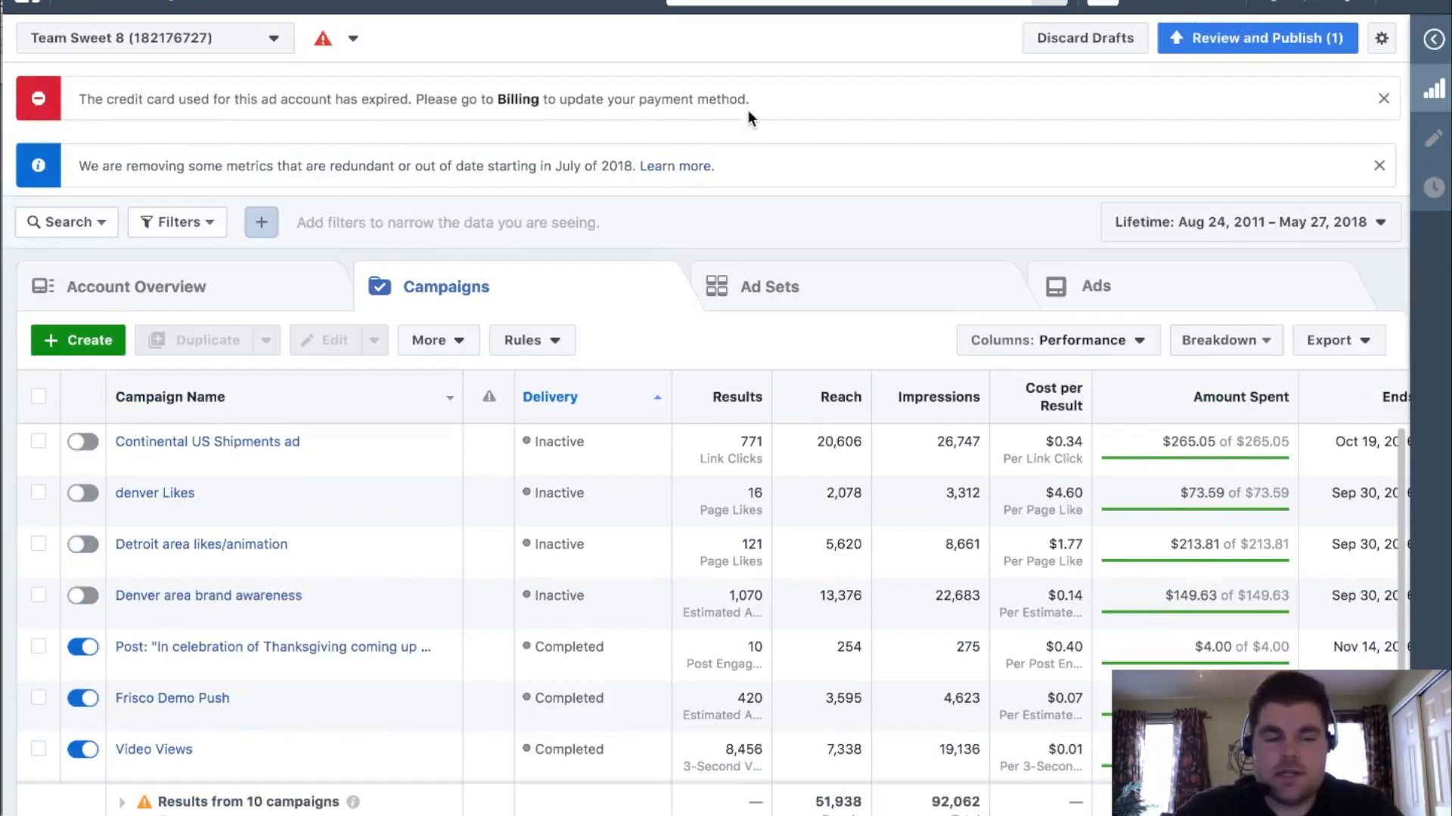
pyautogui.click(810, 294)
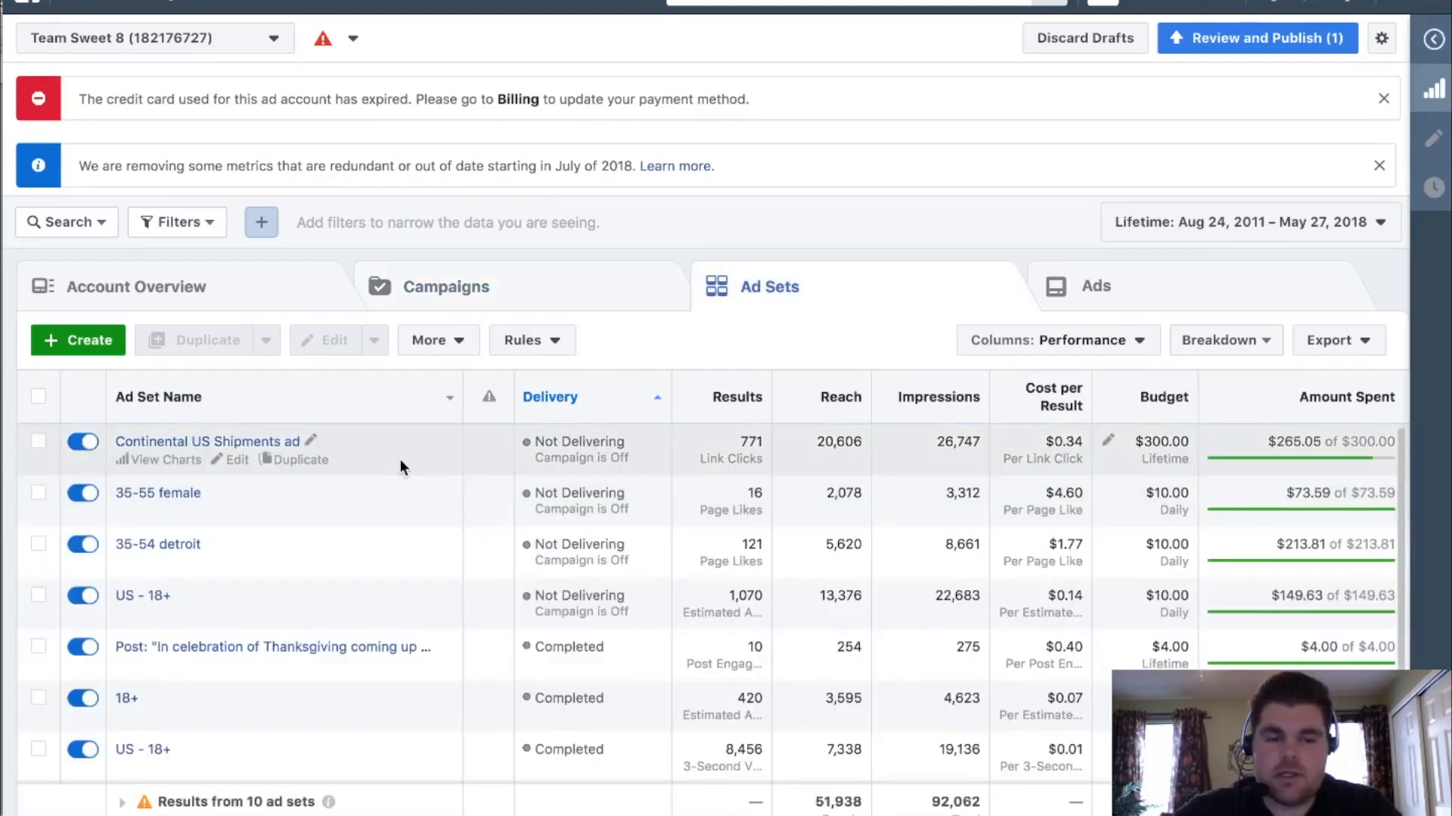
# Open the Continental US Shipments ad set for editing and dismiss the Messenger ad creation tip.
pyautogui.click(401, 459)
pyautogui.click(1441, 139)
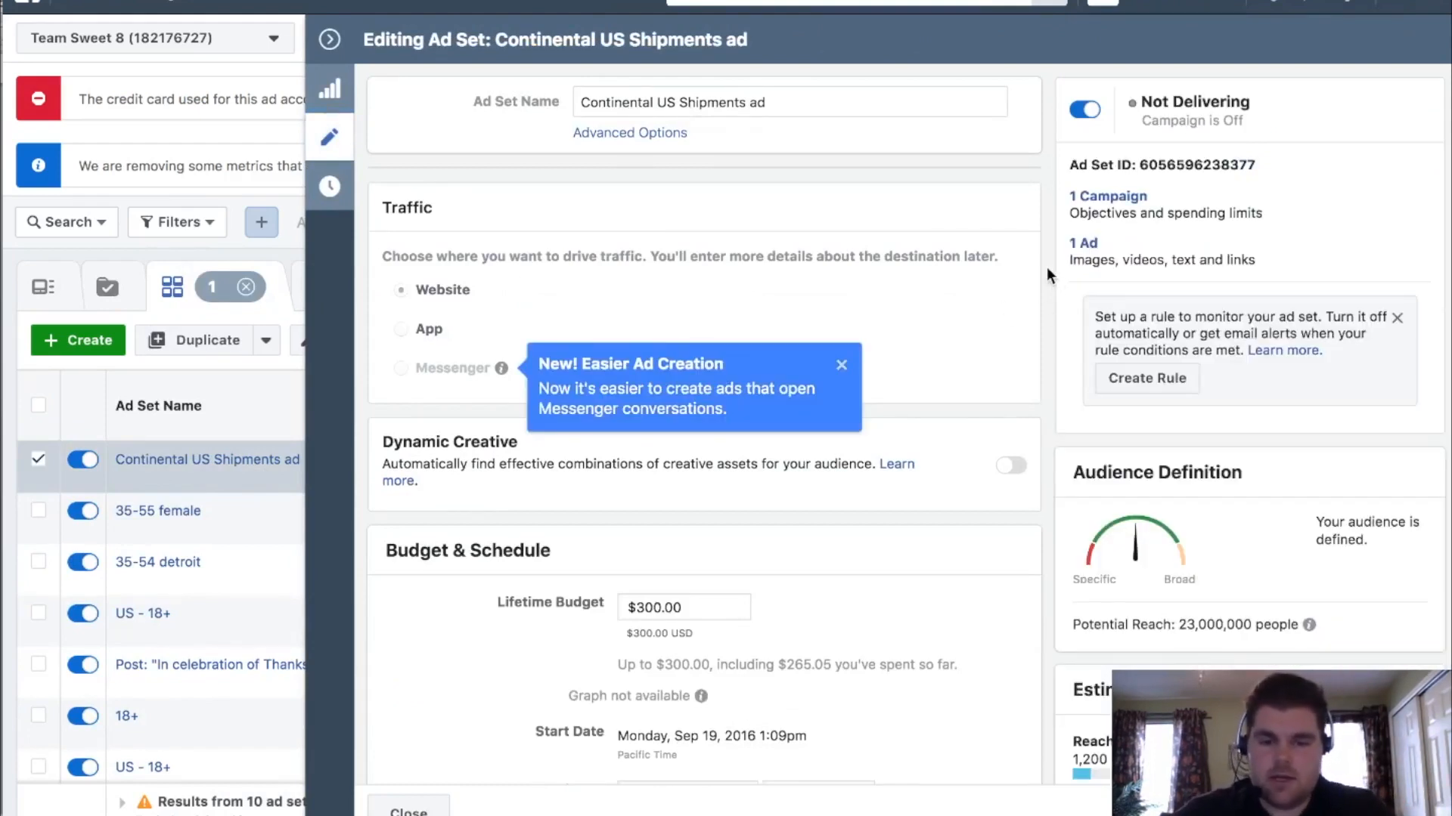
pyautogui.scroll(-3, 1046, 269)
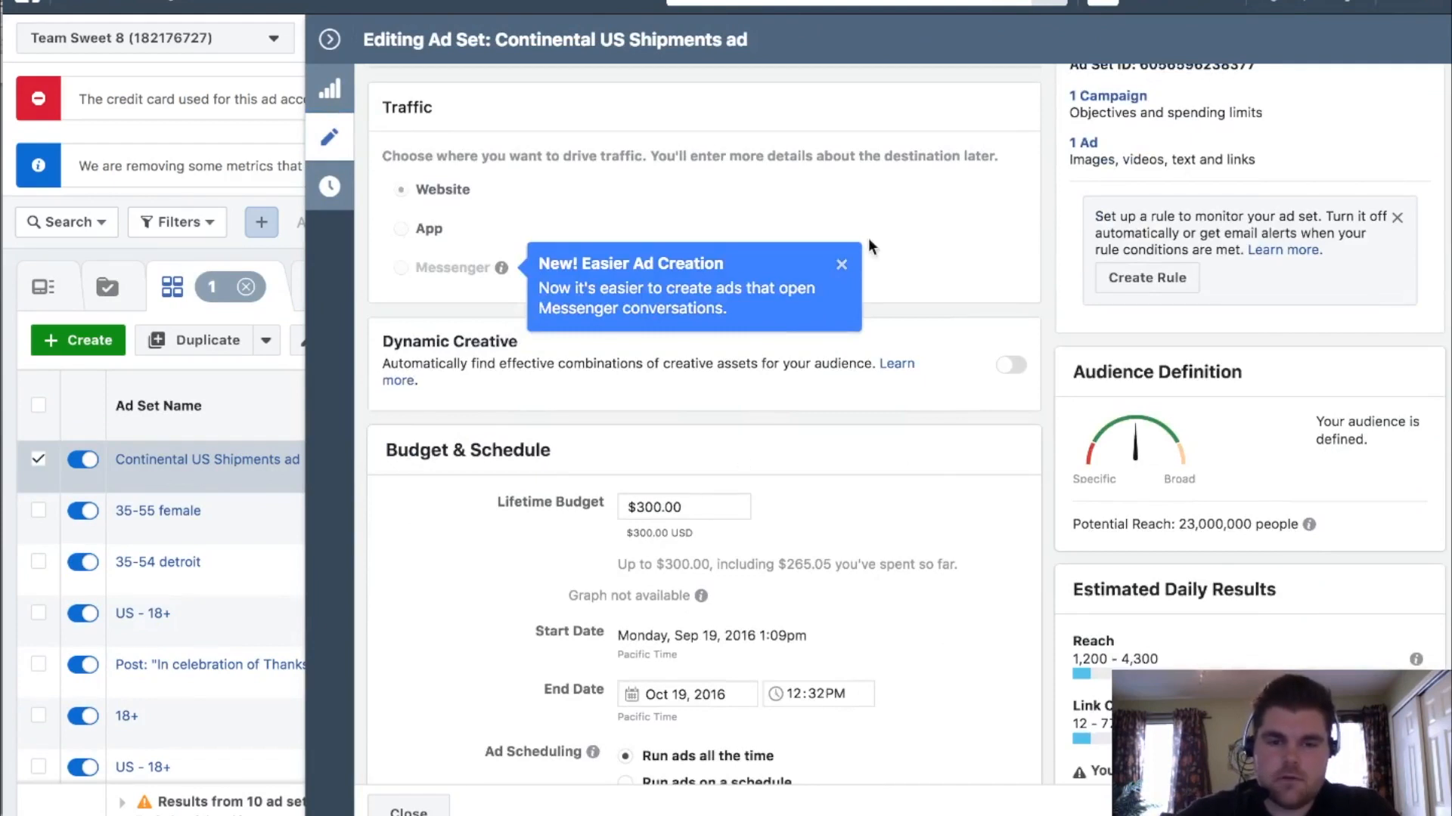
pyautogui.click(841, 266)
pyautogui.scroll(3, 1036, 239)
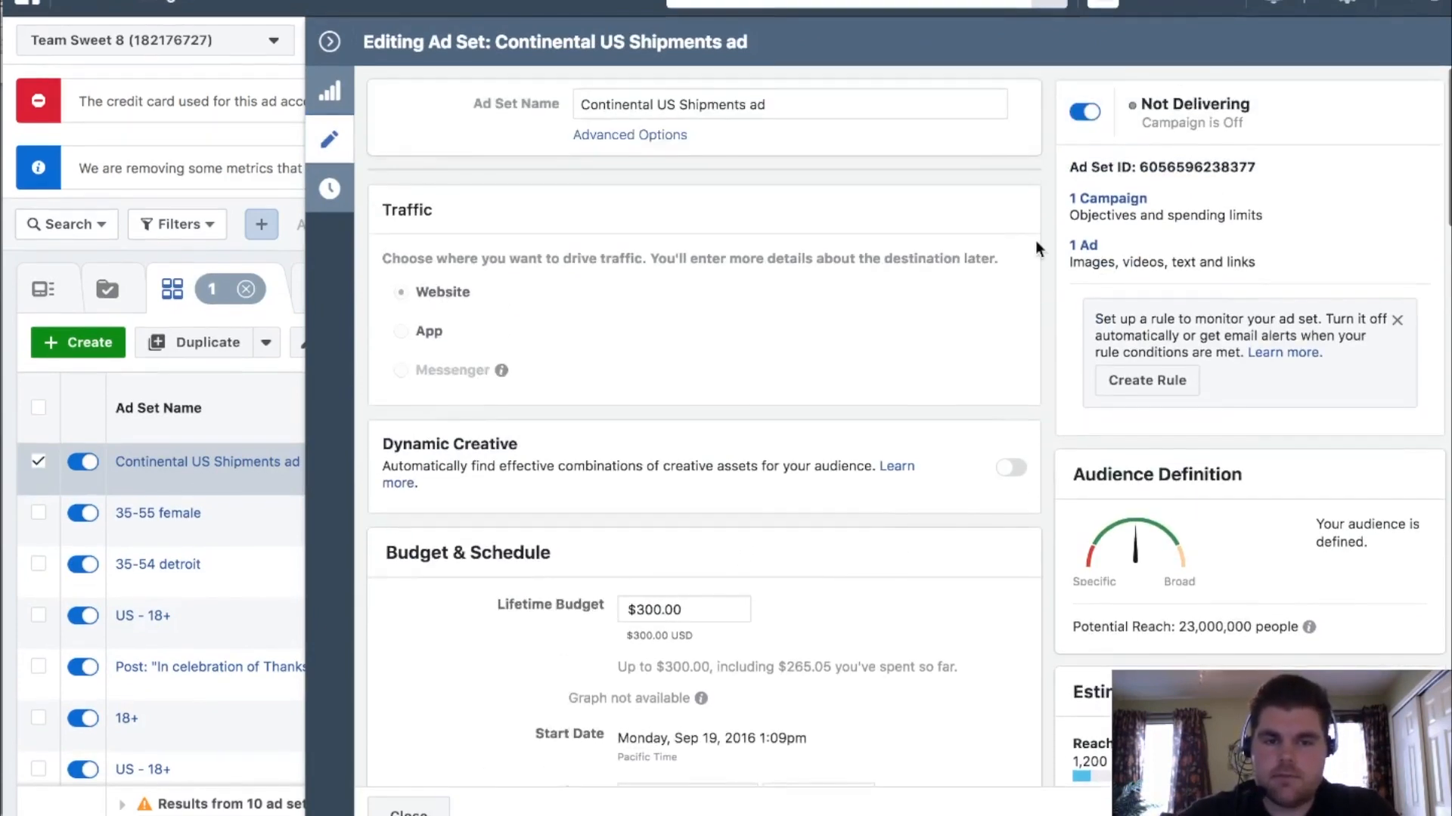
# Edit the ad set's saved audience and remove the Puerto Rico, Alaska and Hawaii location exclusions.
pyautogui.scroll(-5, 1041, 179)
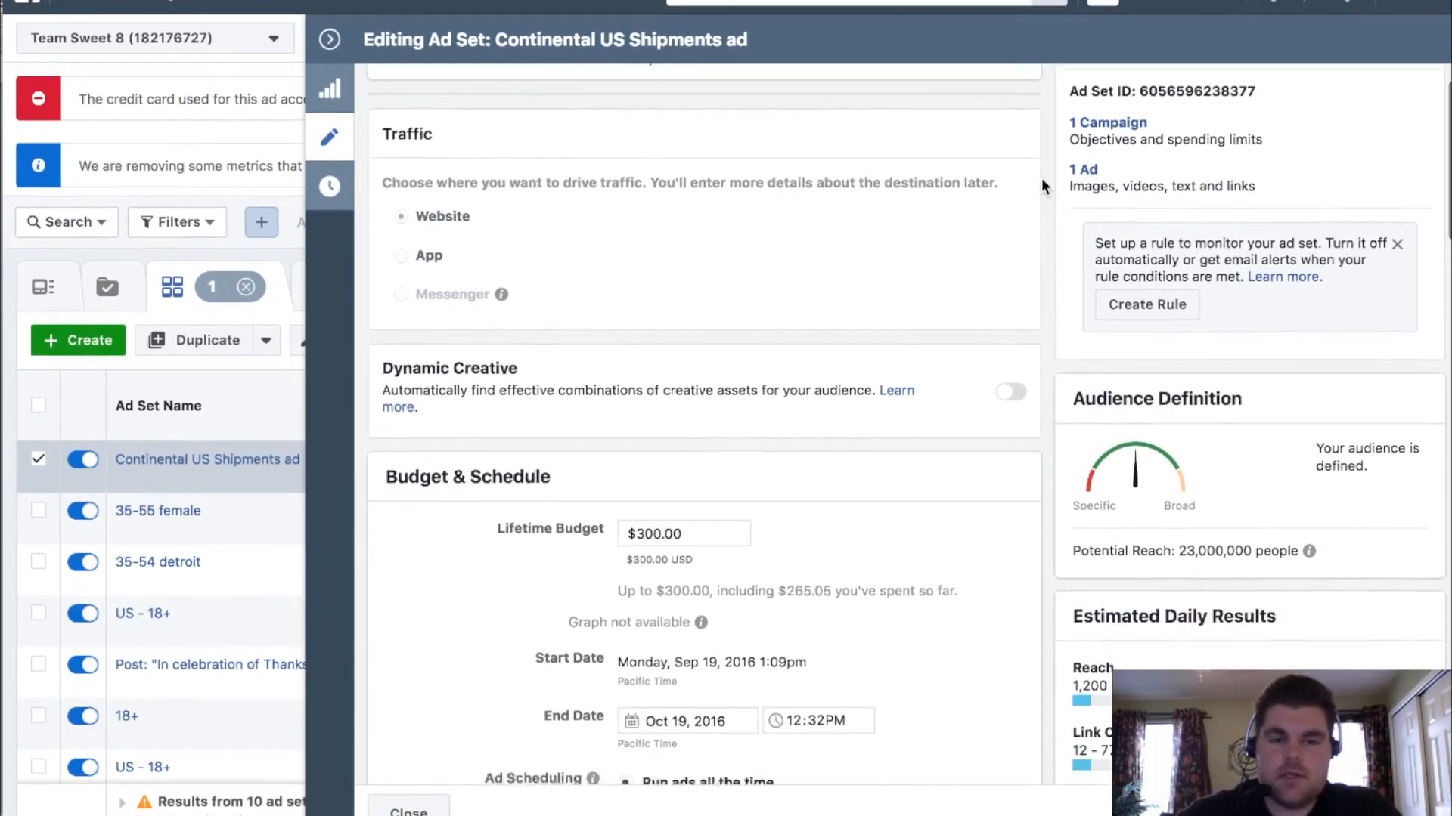
pyautogui.scroll(-5, 1041, 178)
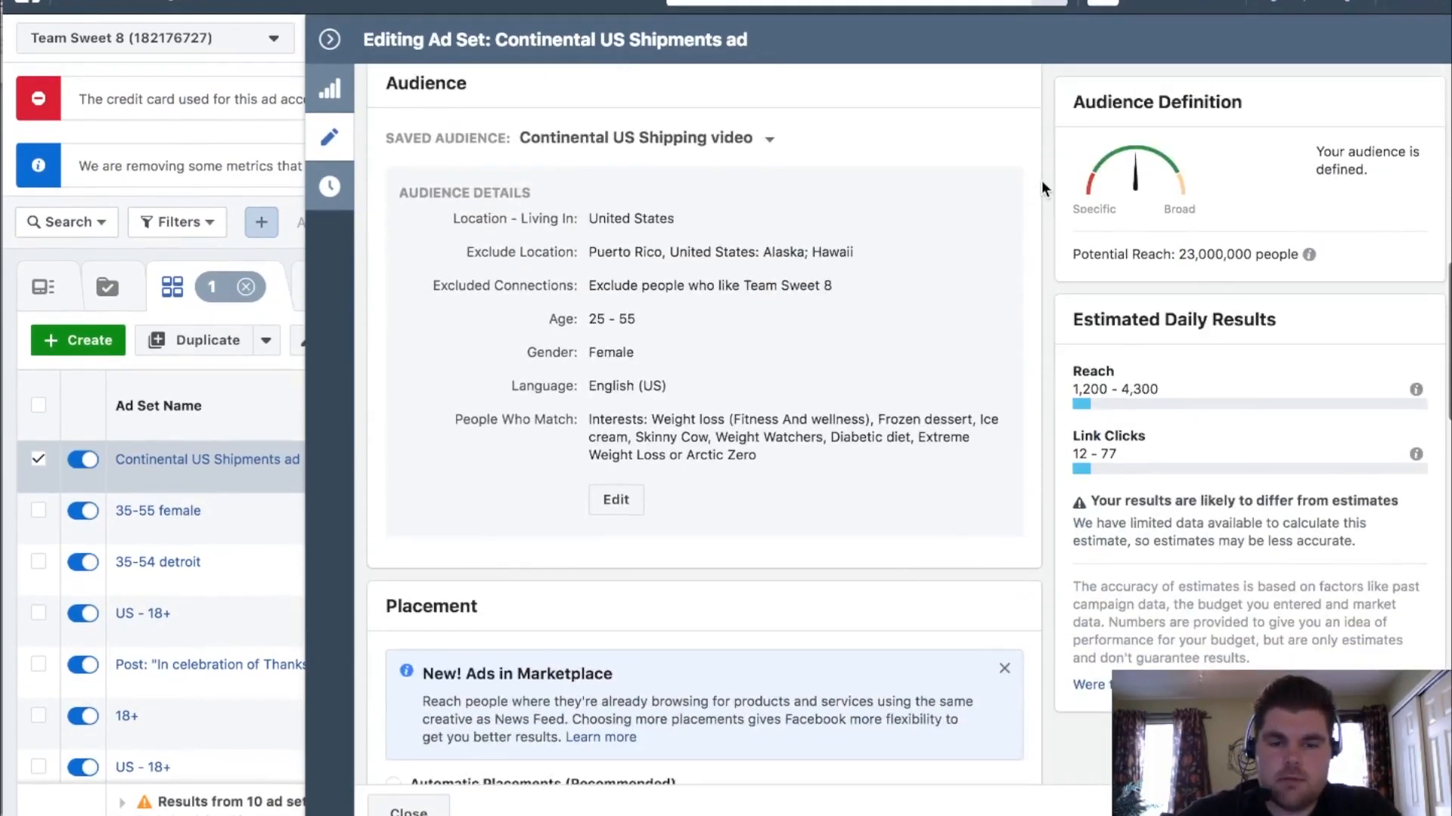
pyautogui.click(614, 502)
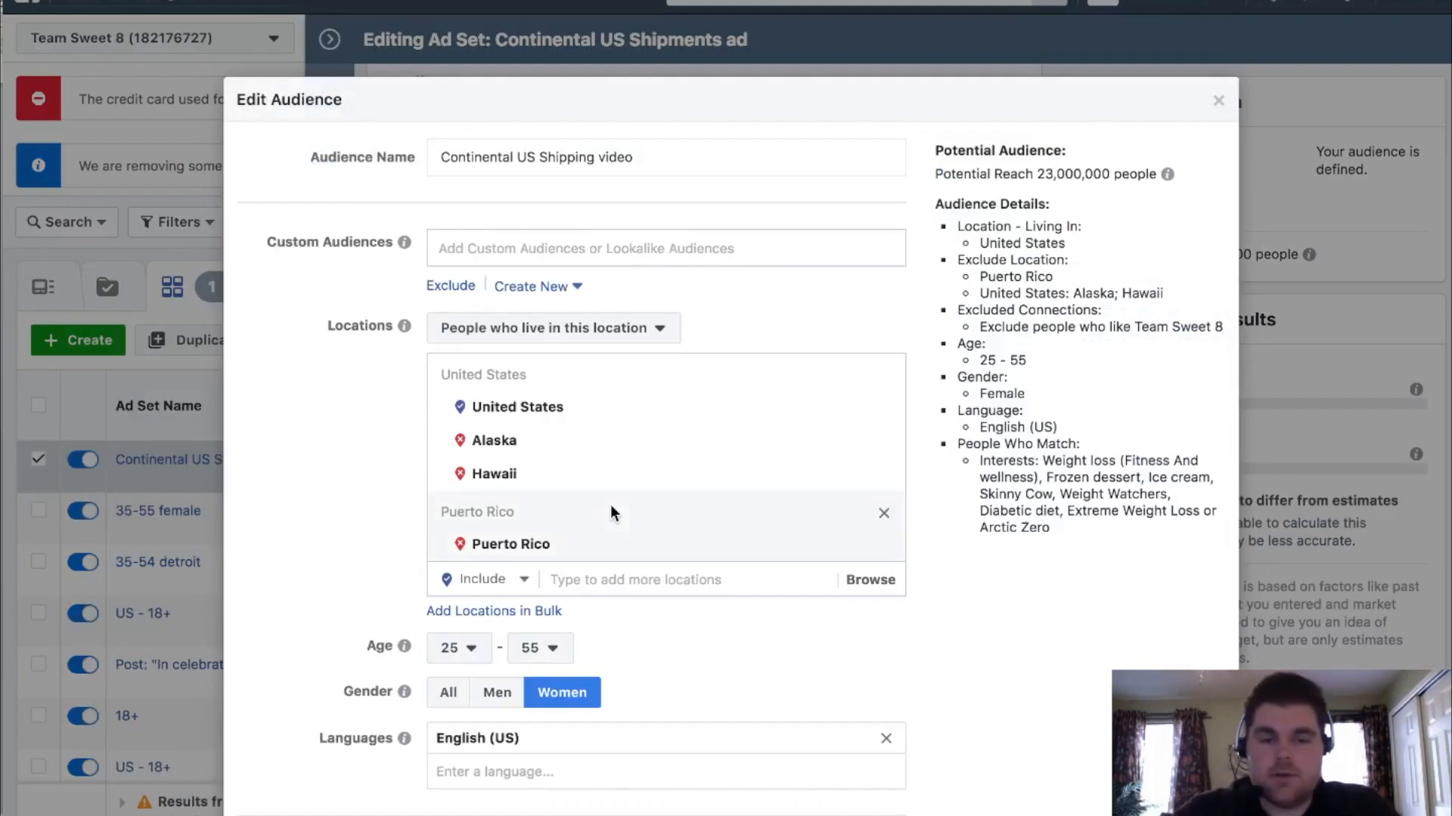
pyautogui.click(883, 513)
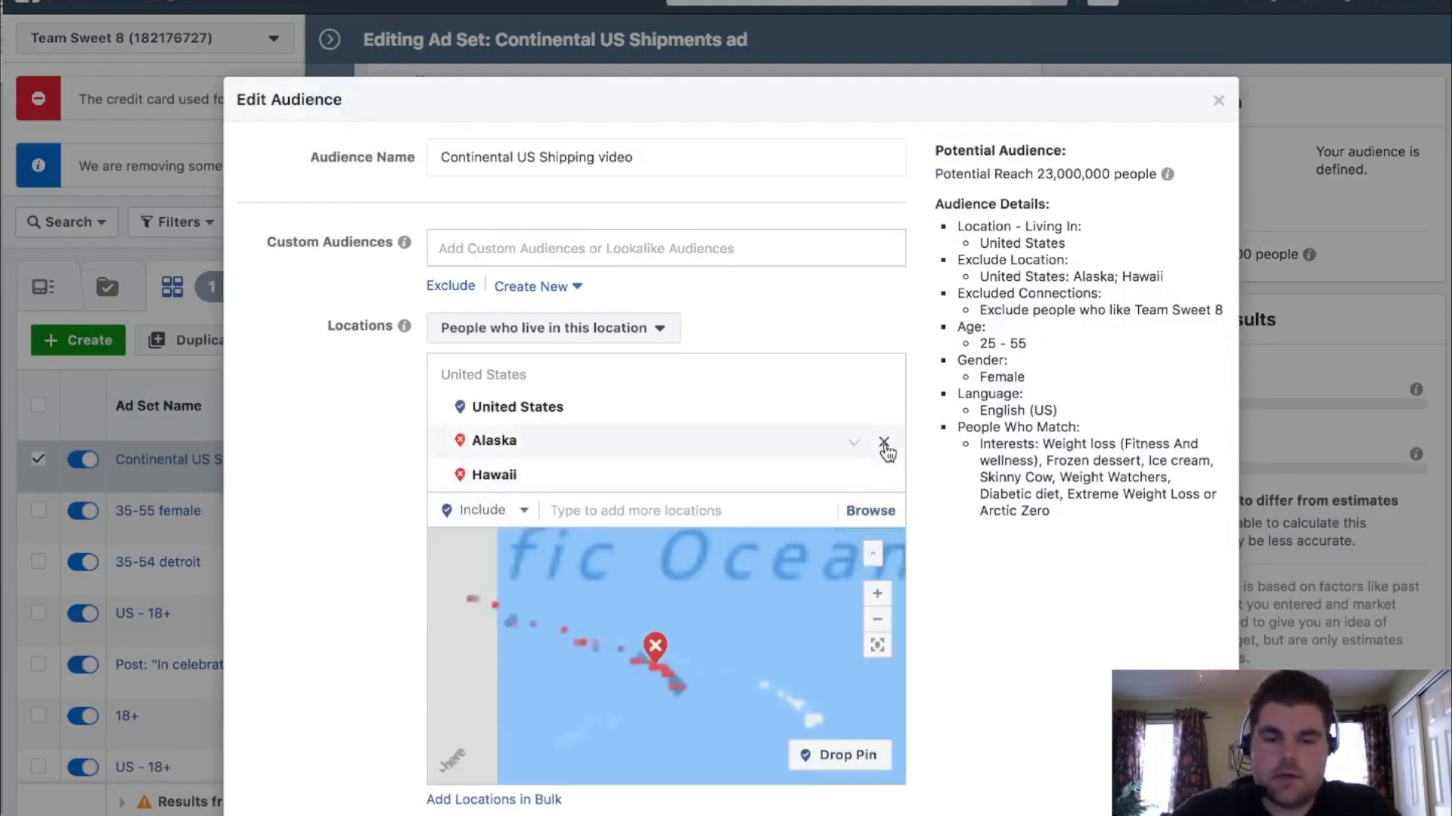
pyautogui.click(885, 441)
pyautogui.click(888, 441)
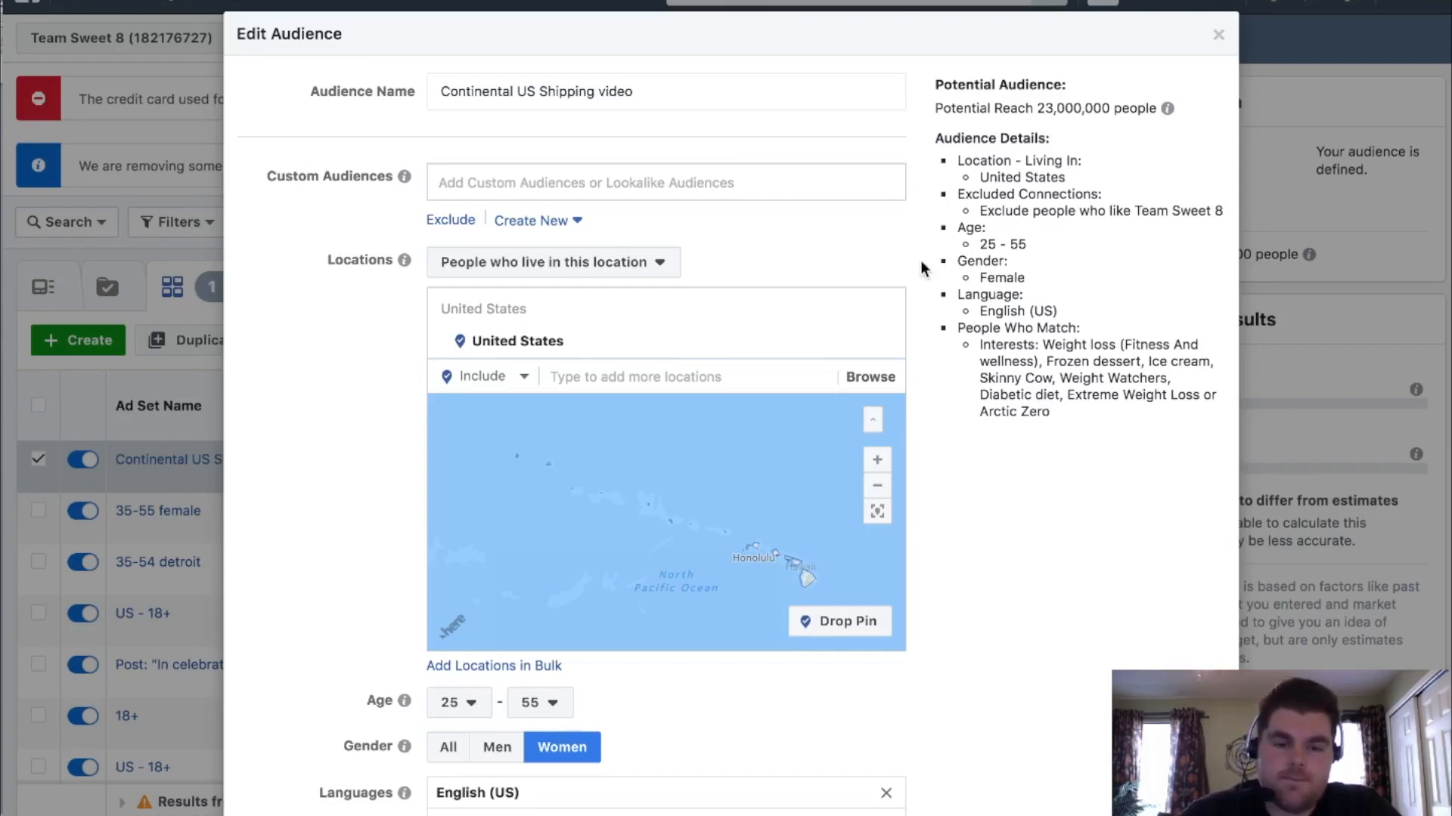
# Check the minimum and maximum age options, and set the audience's gender to Men.
pyautogui.scroll(-3, 921, 267)
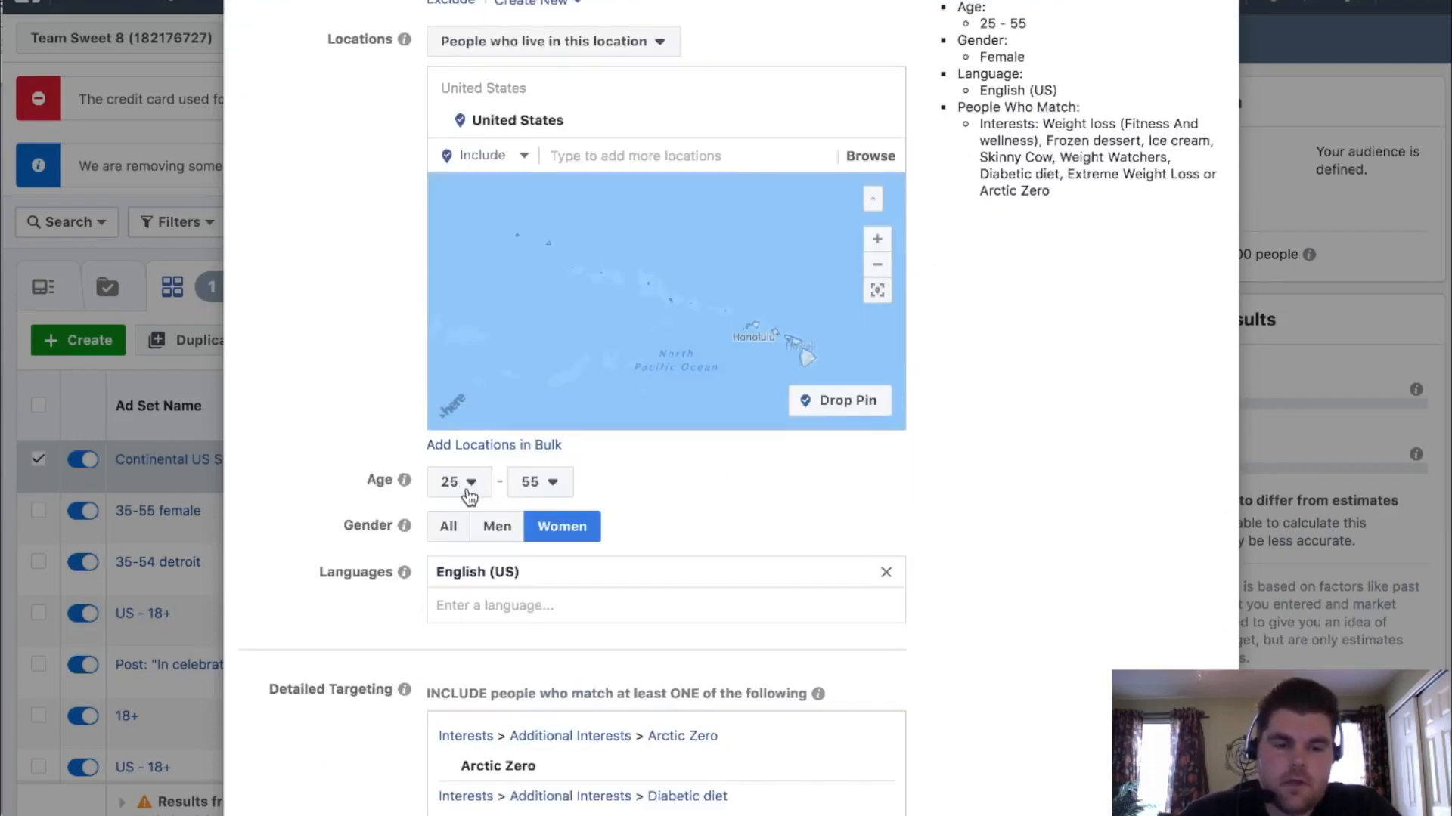
pyautogui.click(468, 492)
pyautogui.click(469, 493)
pyautogui.click(532, 492)
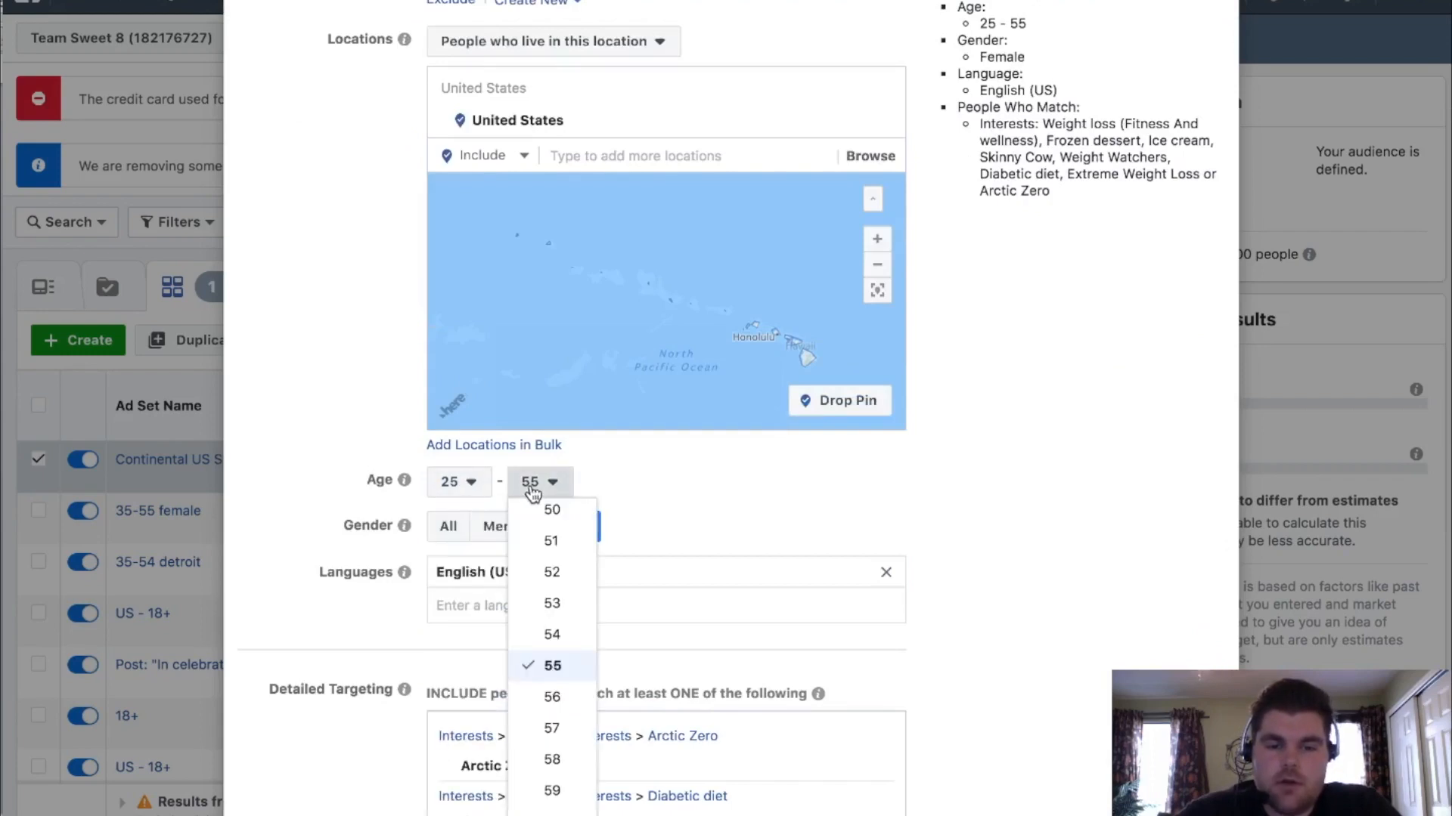
pyautogui.click(533, 492)
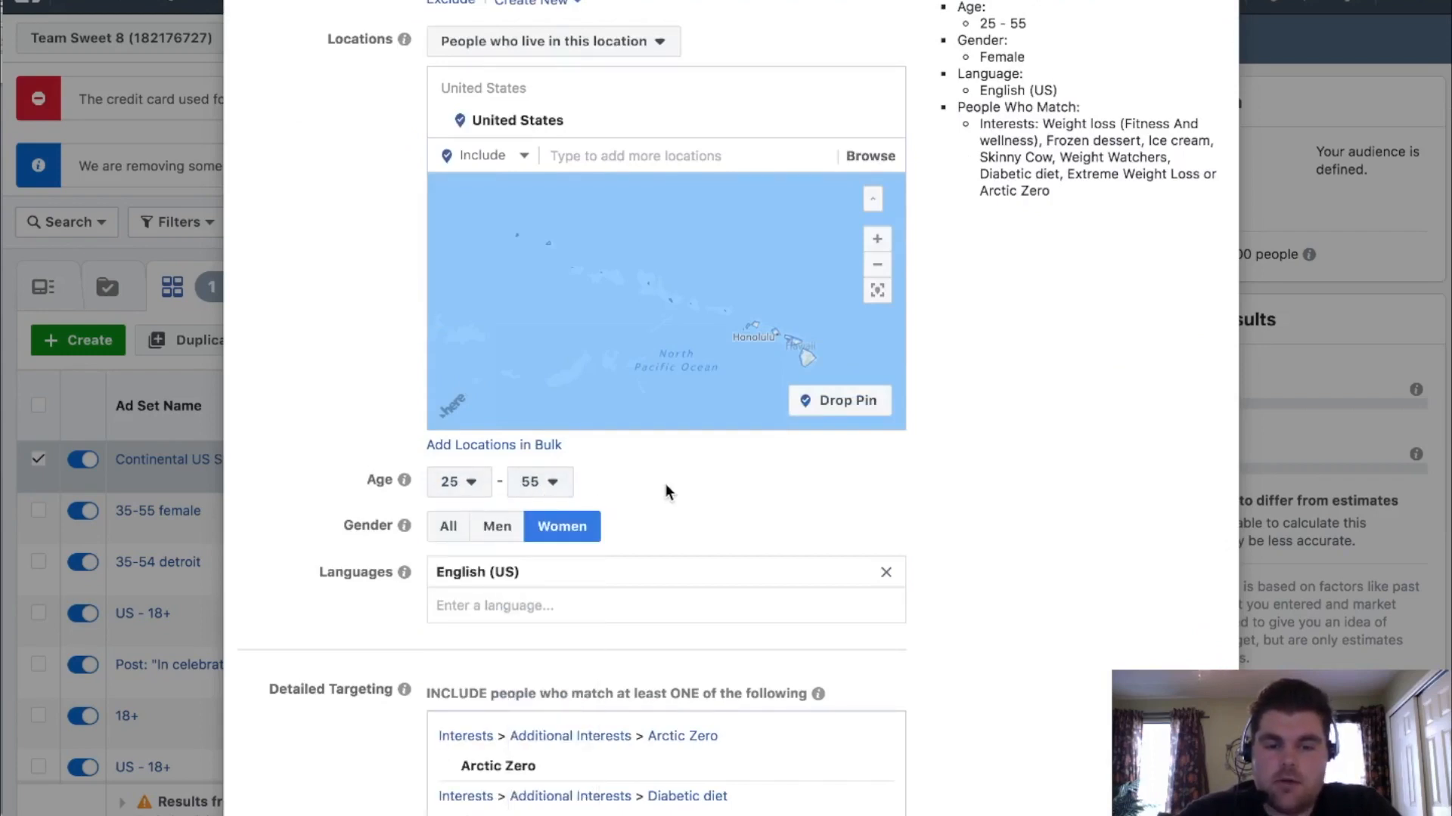
pyautogui.click(496, 528)
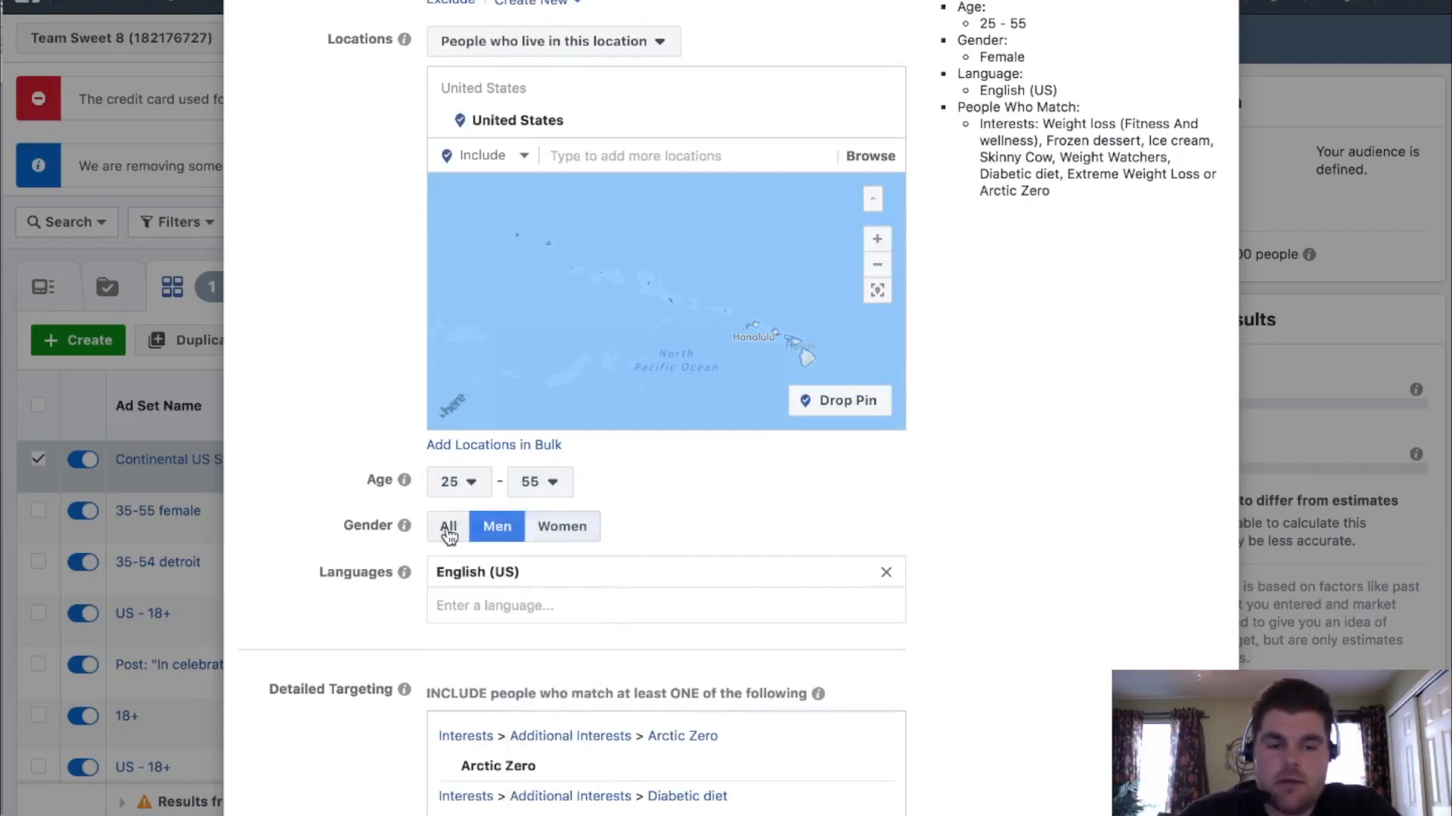
# Set the audience's gender to Women and review the interests included in its detailed targeting.
pyautogui.click(448, 532)
pyautogui.click(571, 533)
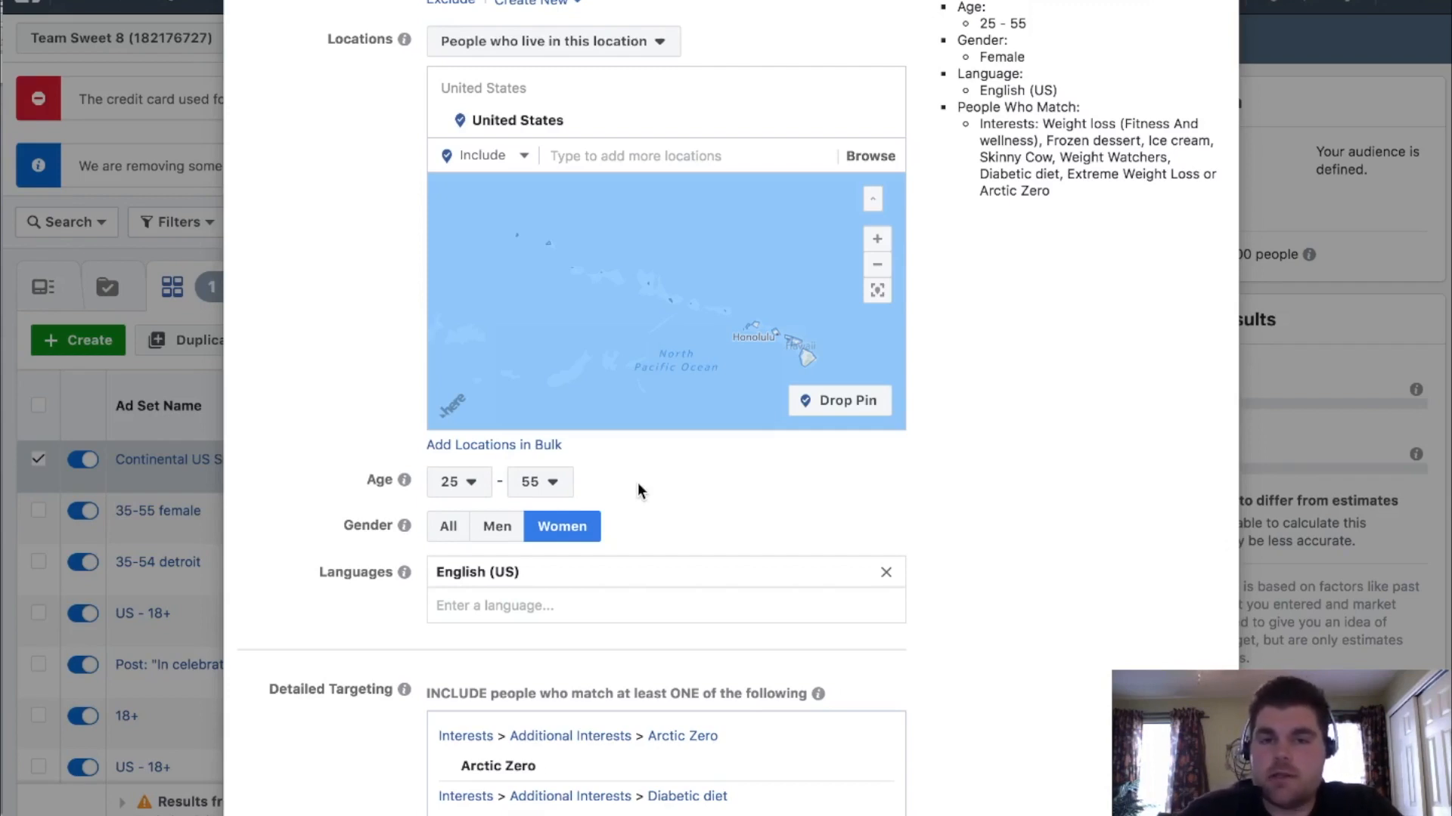
pyautogui.scroll(-4, 889, 499)
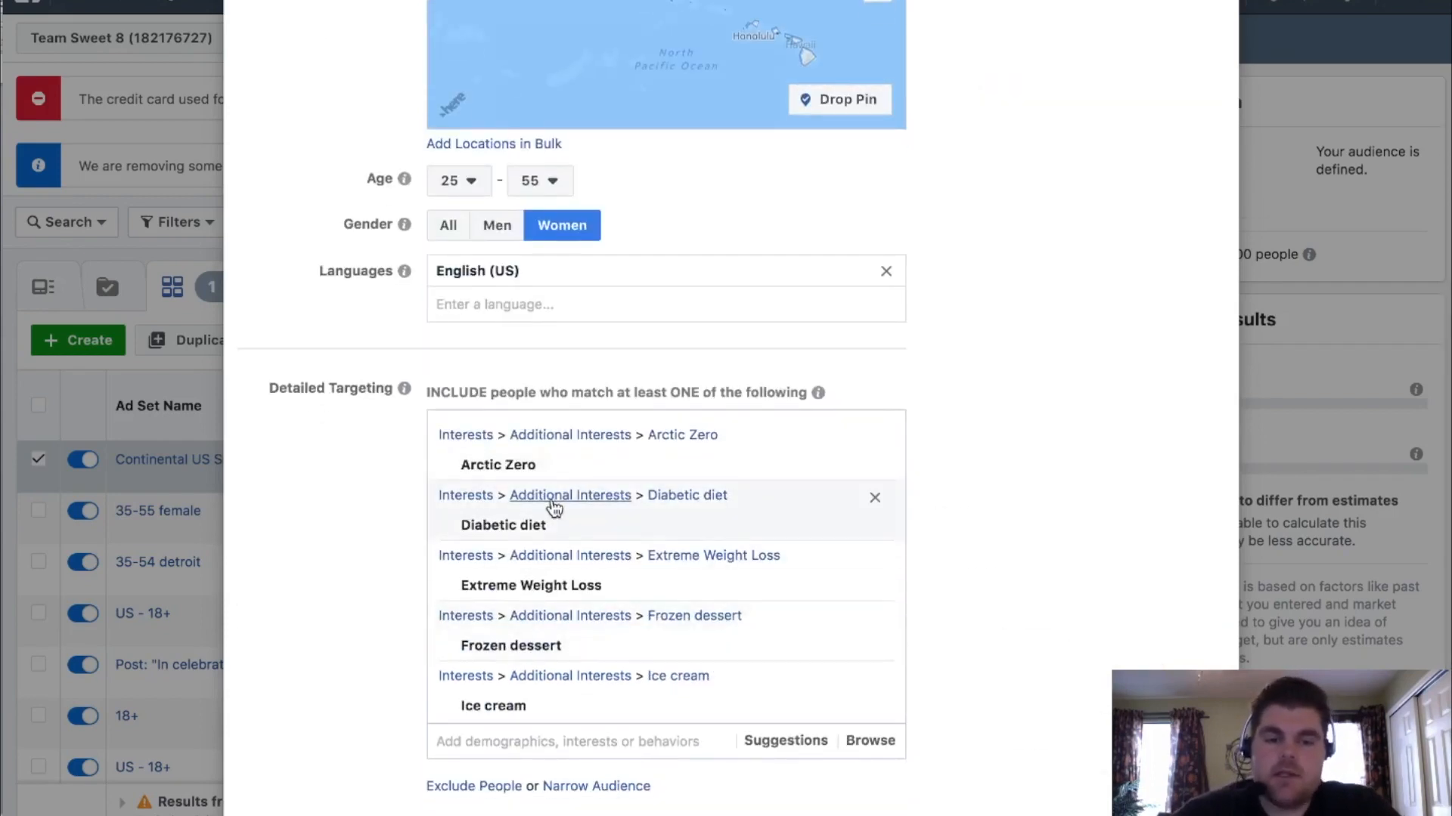
pyautogui.moveTo(569, 522)
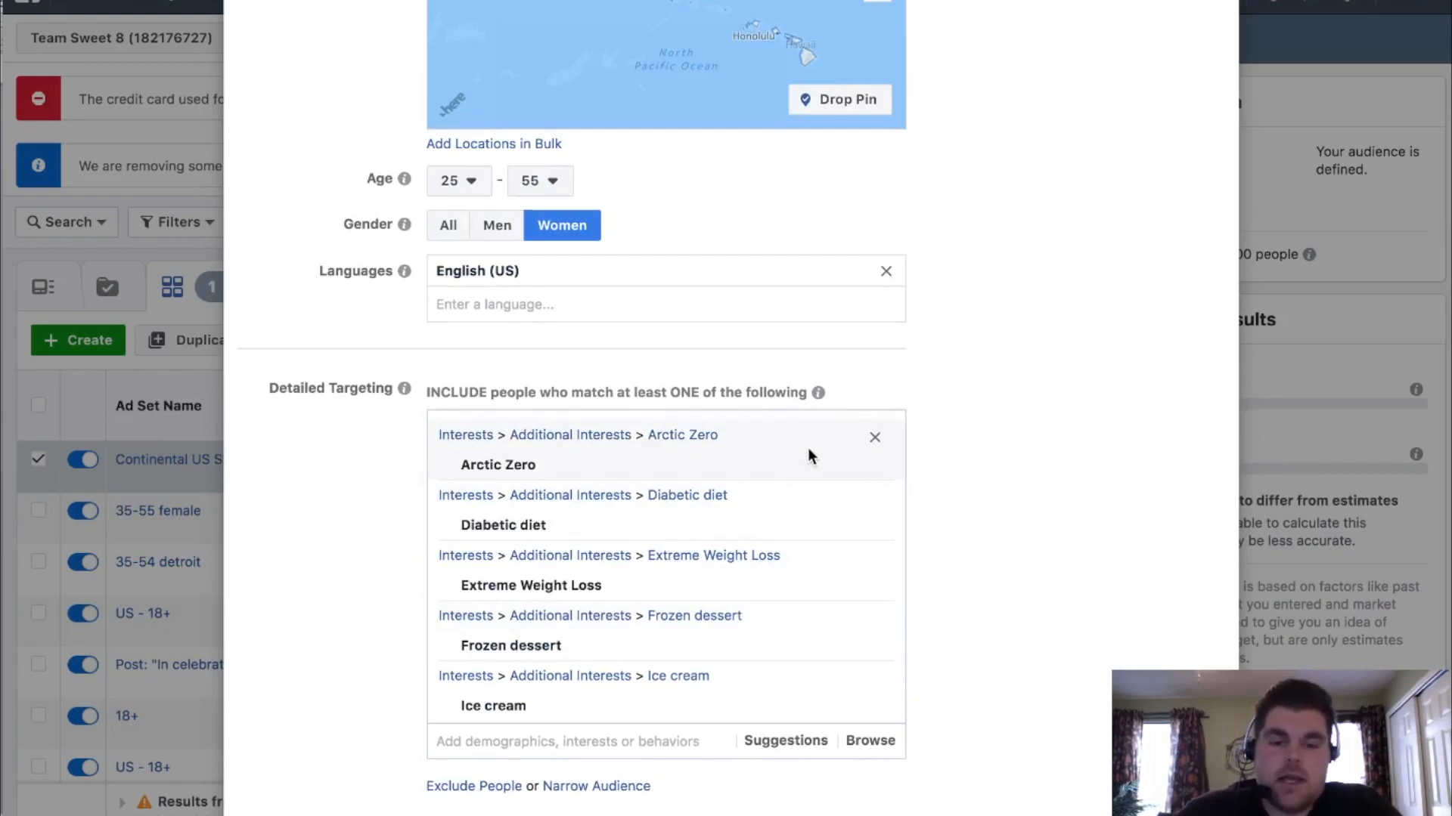
# Browse the Interests categories available for detailed targeting, and close the list without selecting any.
pyautogui.click(862, 747)
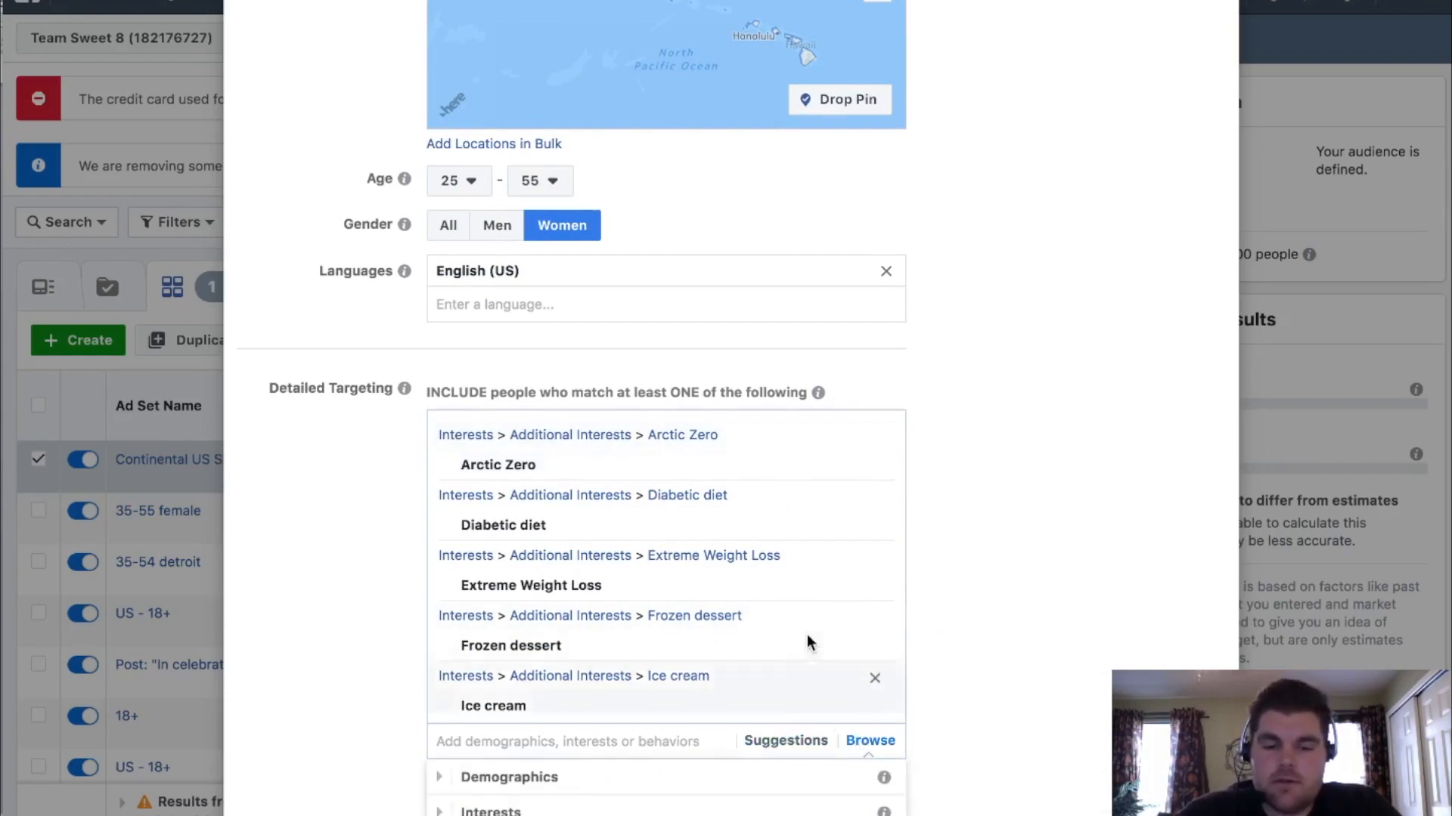
pyautogui.scroll(-3, 806, 634)
pyautogui.scroll(-3, 927, 359)
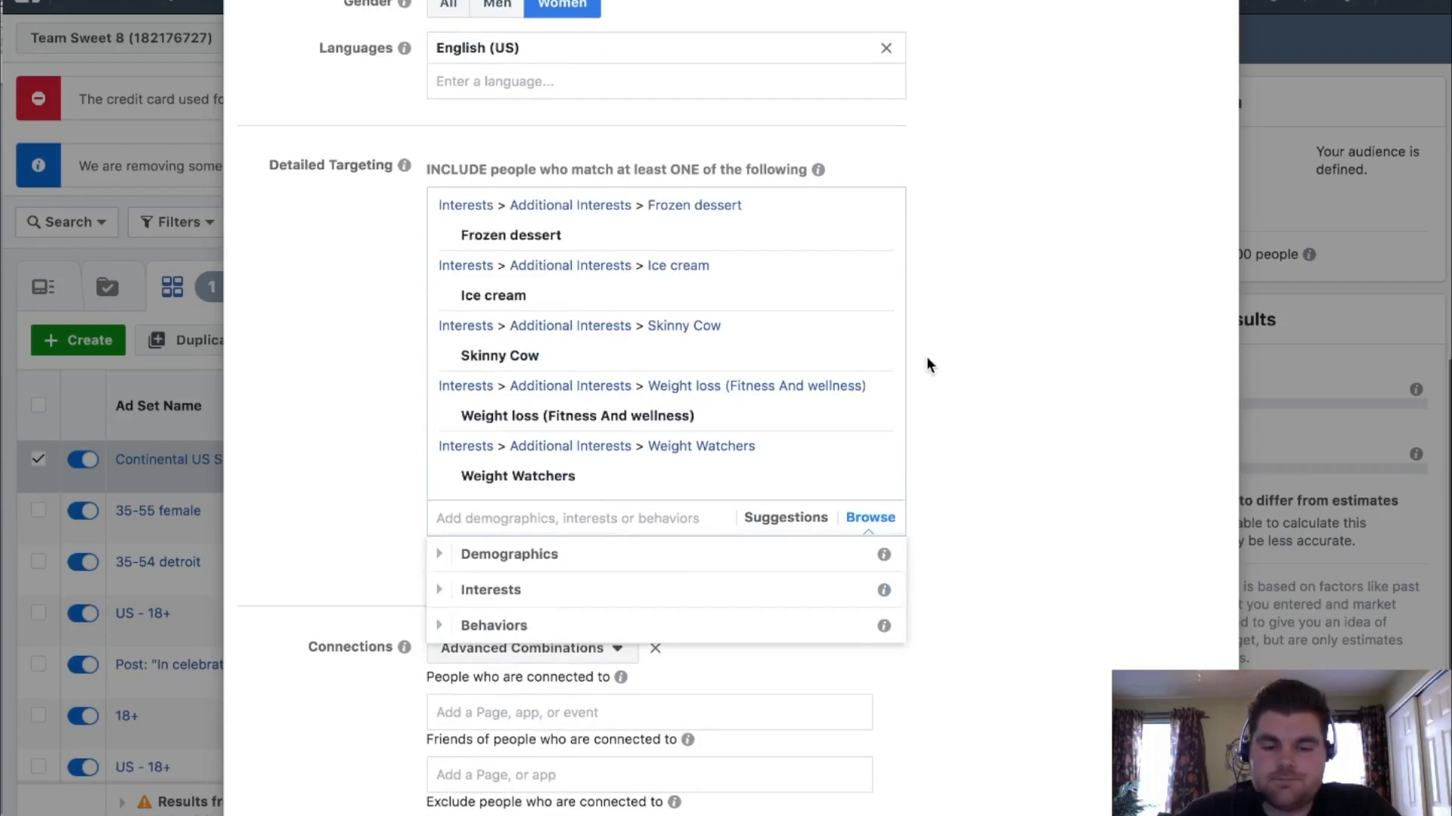
pyautogui.click(572, 593)
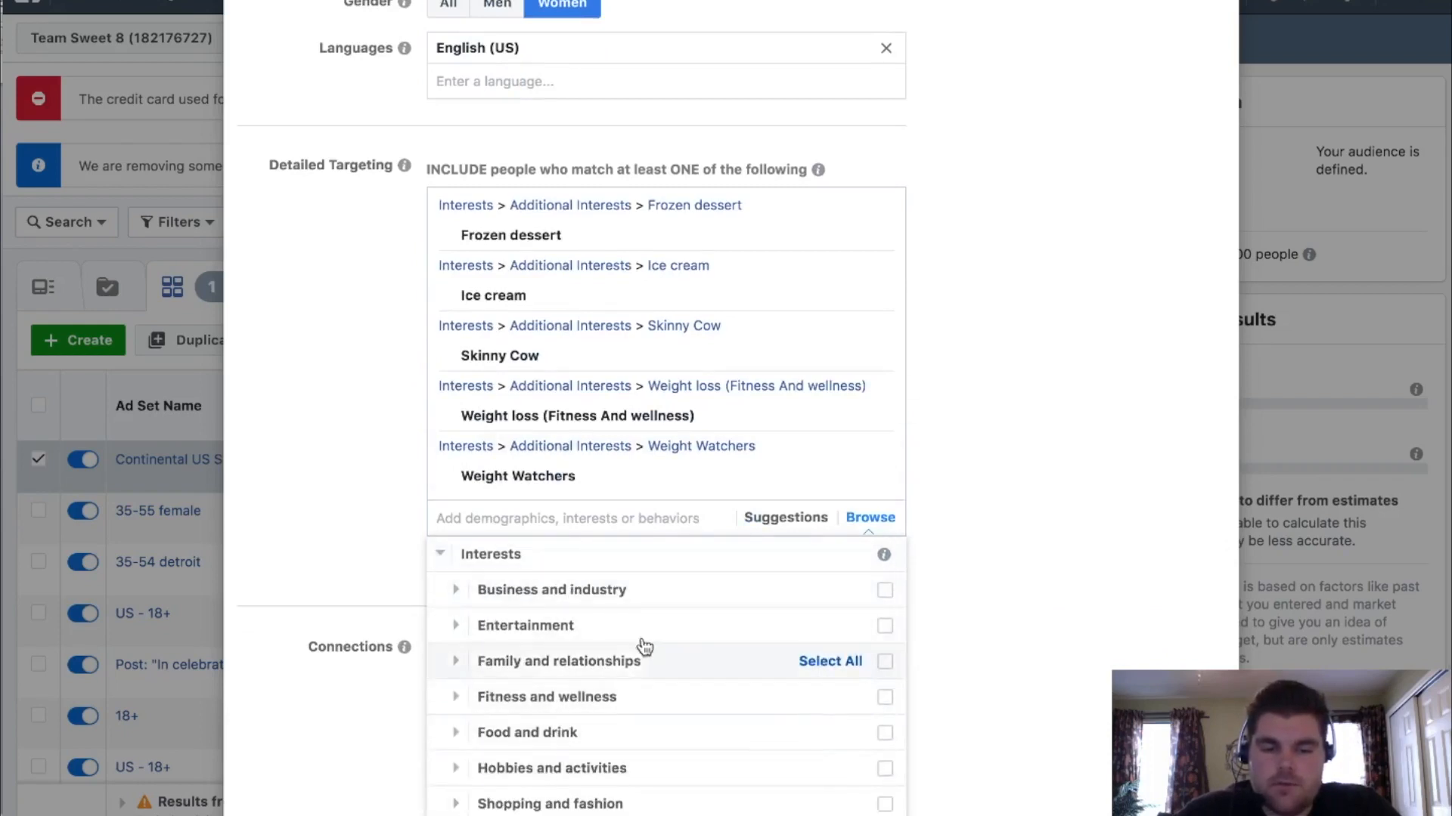
pyautogui.click(945, 531)
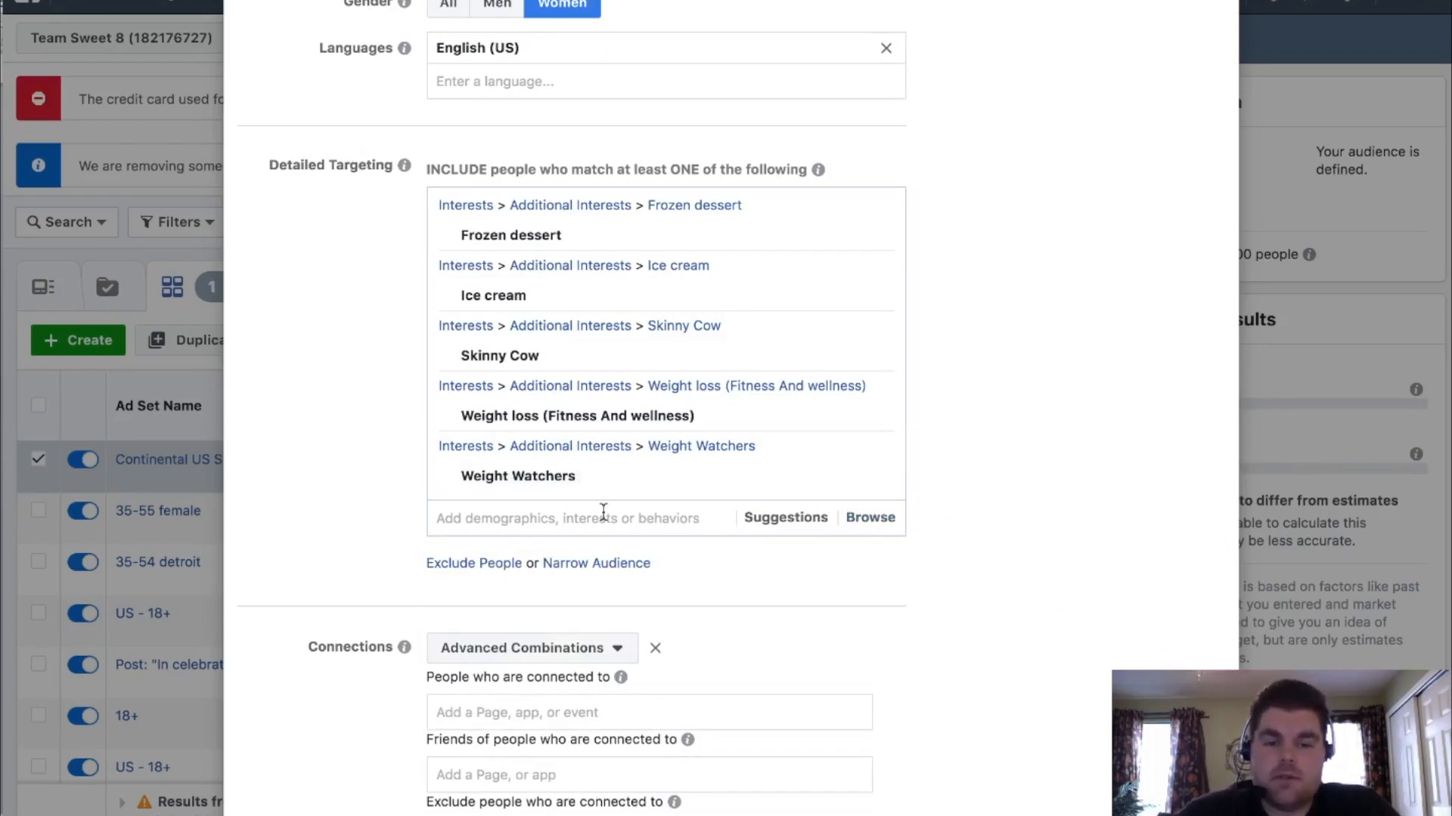
# Search the detailed targeting options for "ice" and clear the search.
pyautogui.write('ice')
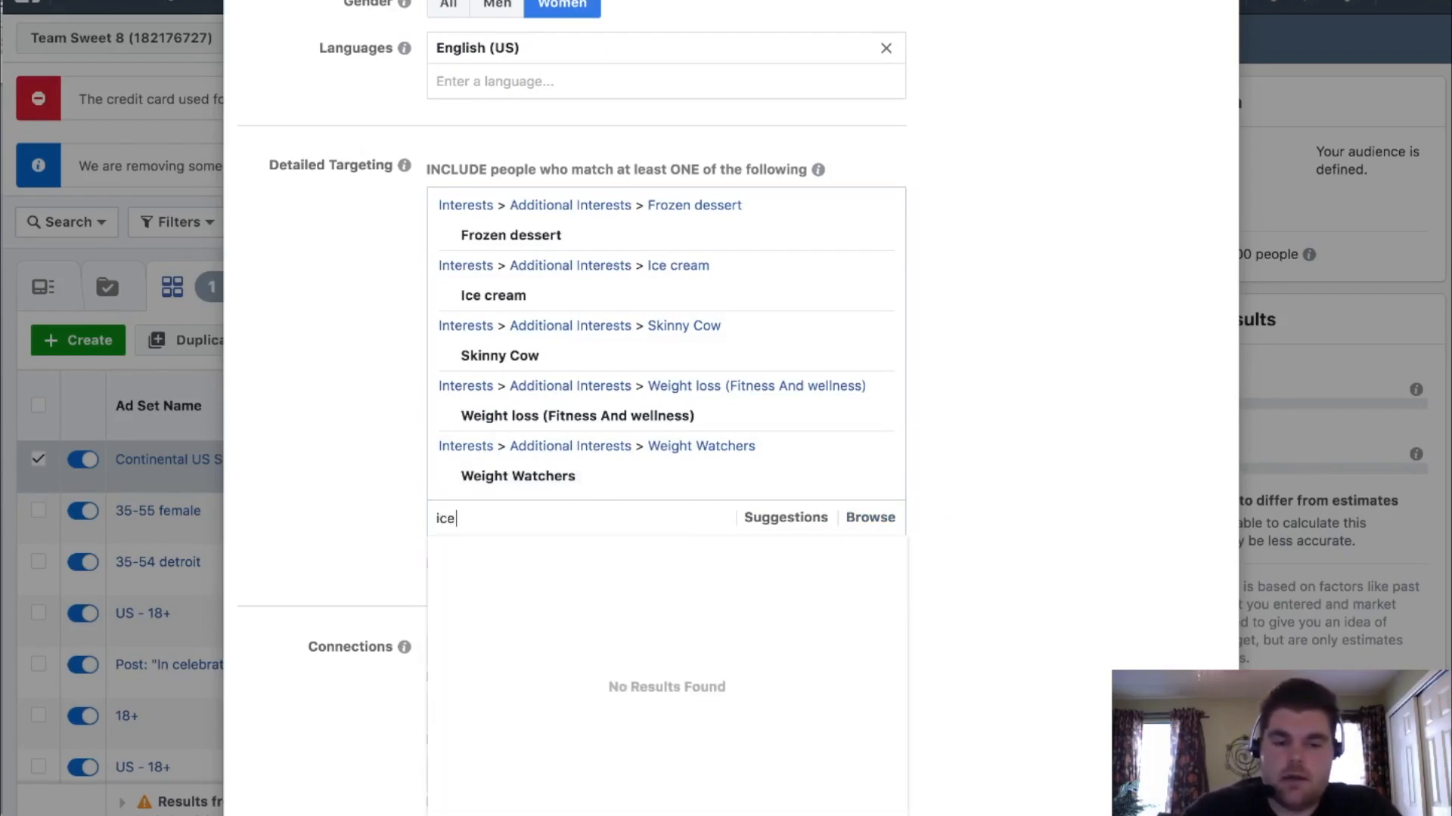
pyautogui.press('BackSpace')
pyautogui.press('BackSpace')
pyautogui.press('BackSpace')
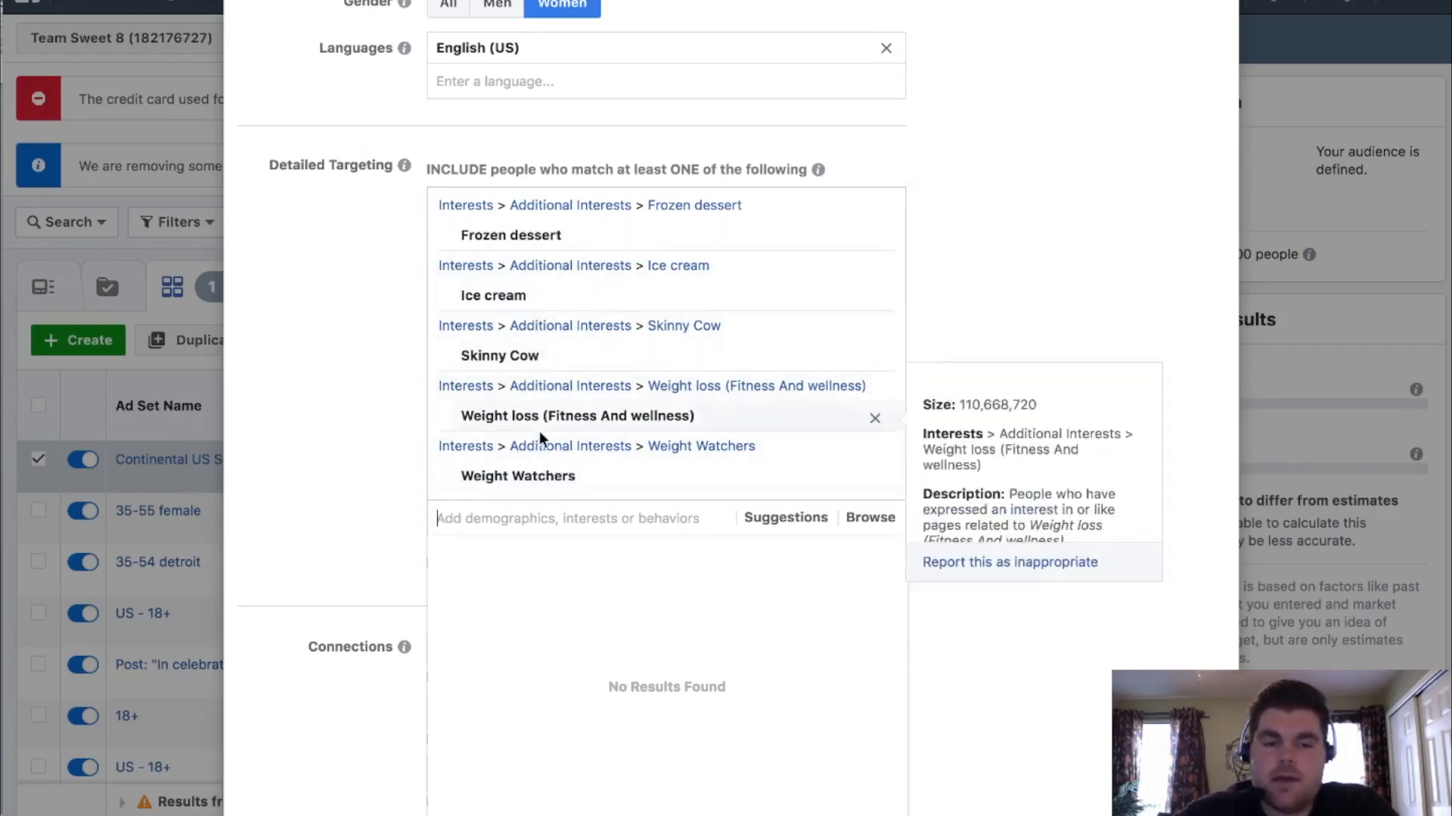
pyautogui.click(977, 240)
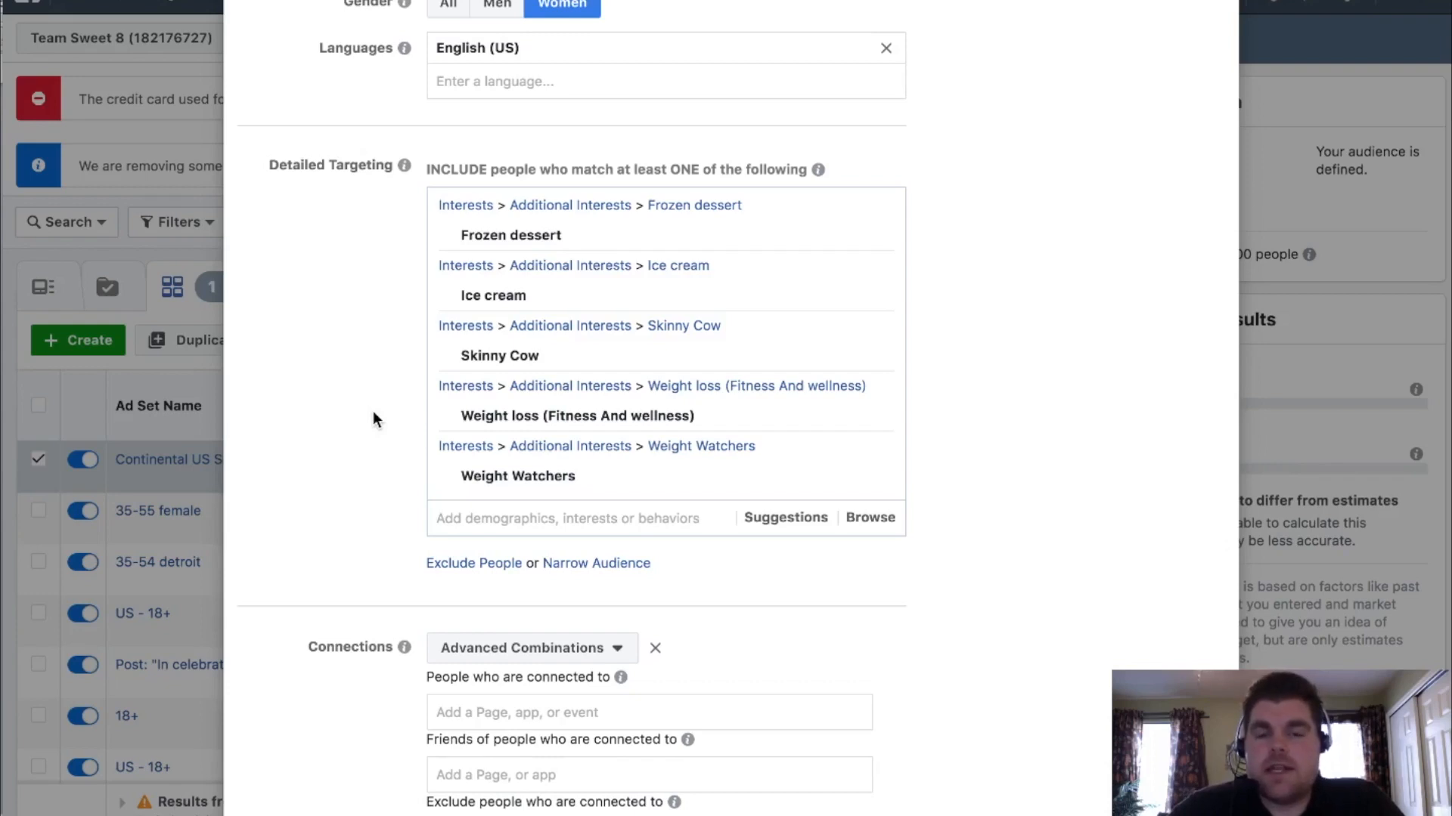
# Browse the Financial demographics for detailed targeting and examine the Income and Net Worth ranges.
pyautogui.click(570, 518)
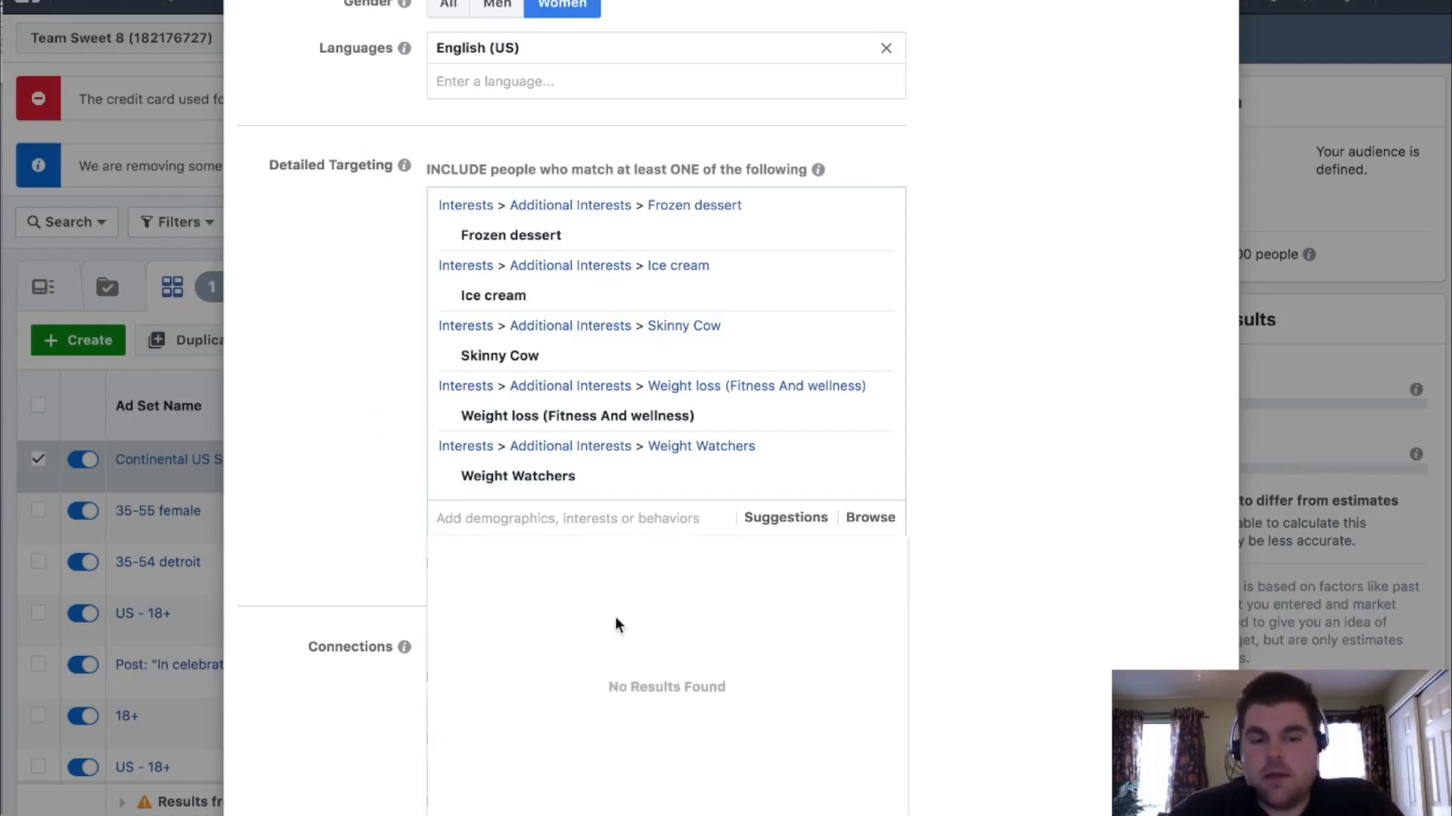
pyautogui.click(868, 519)
pyautogui.click(538, 558)
pyautogui.click(519, 586)
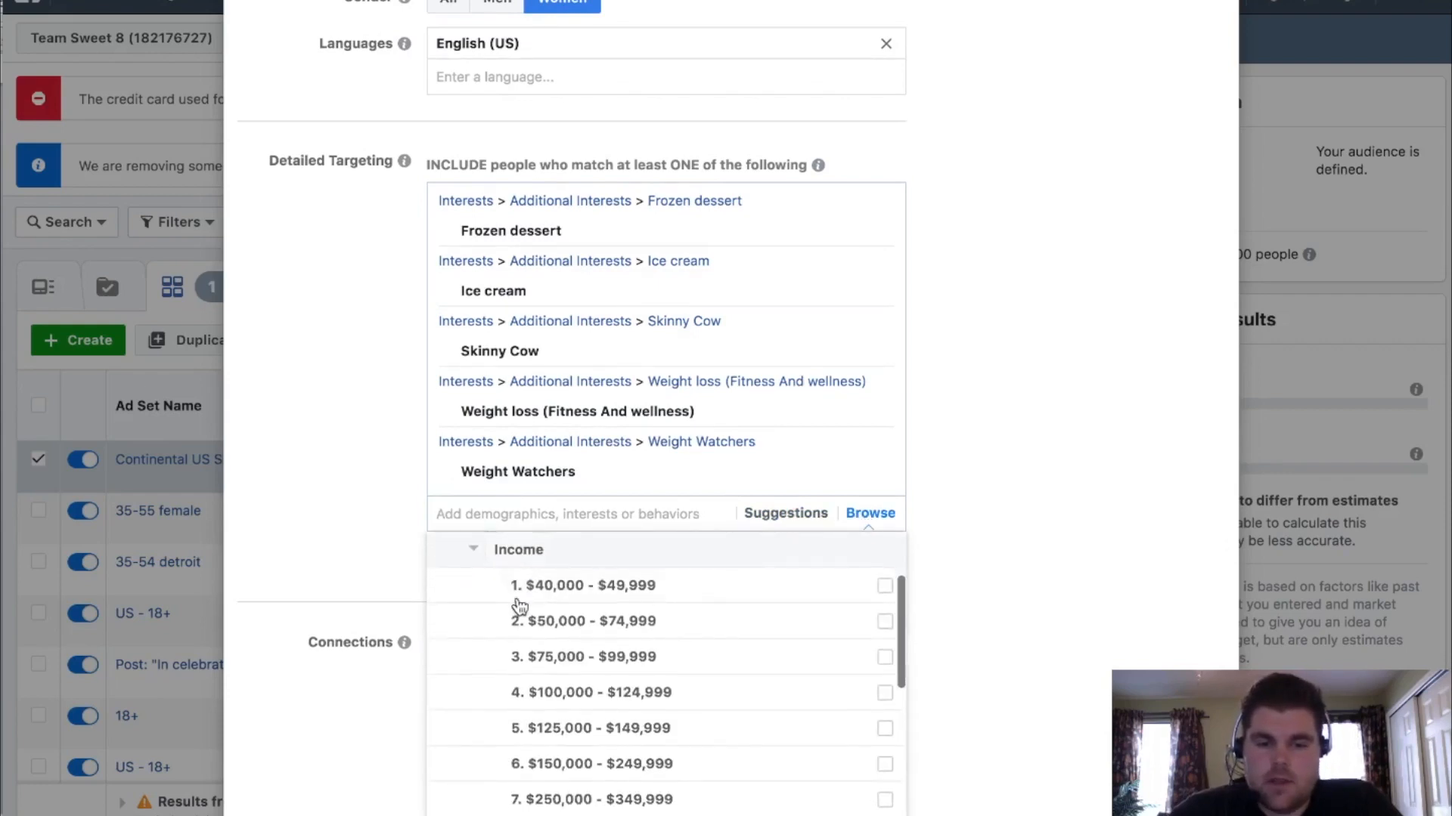
pyautogui.click(525, 558)
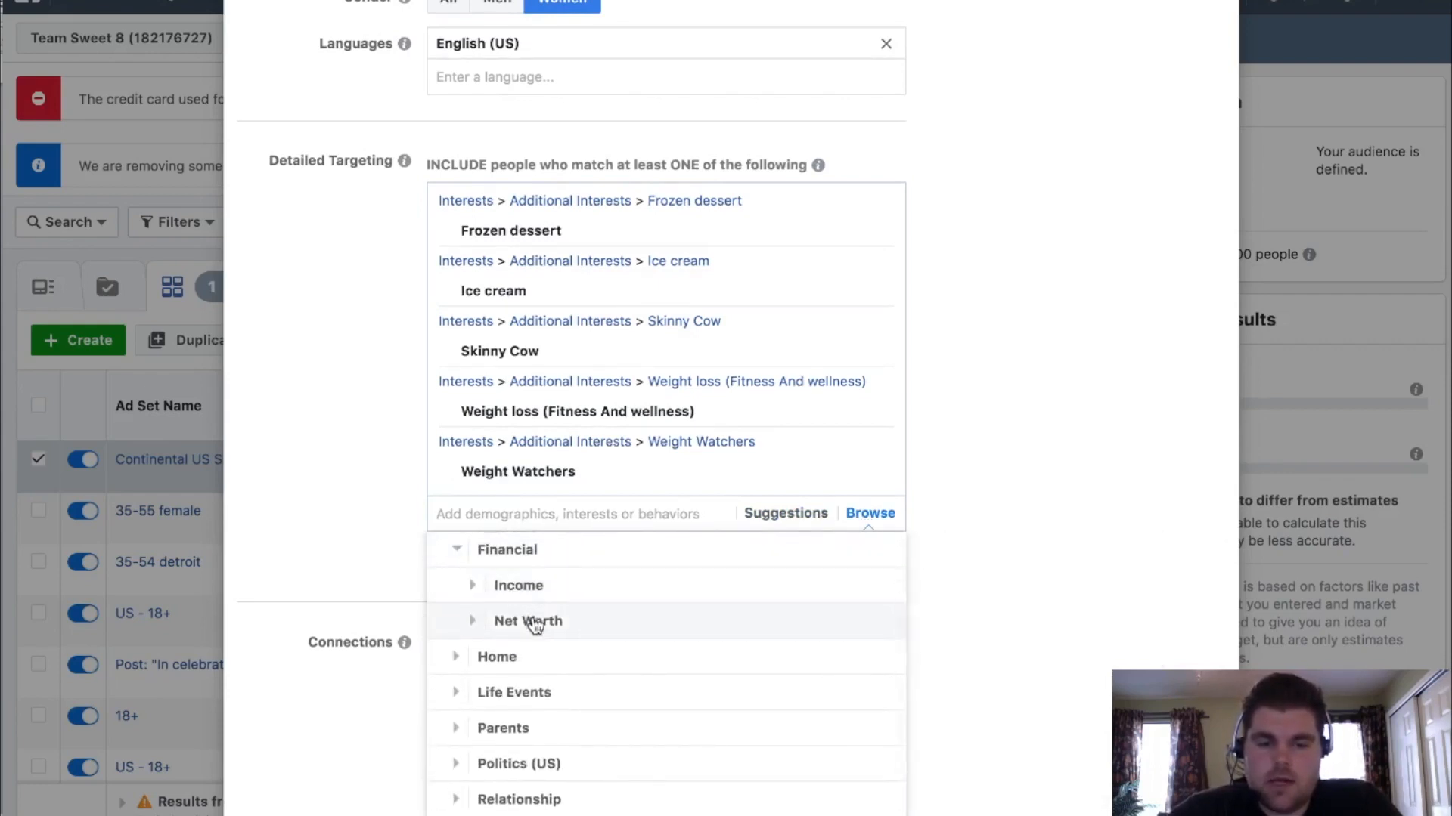
pyautogui.click(528, 616)
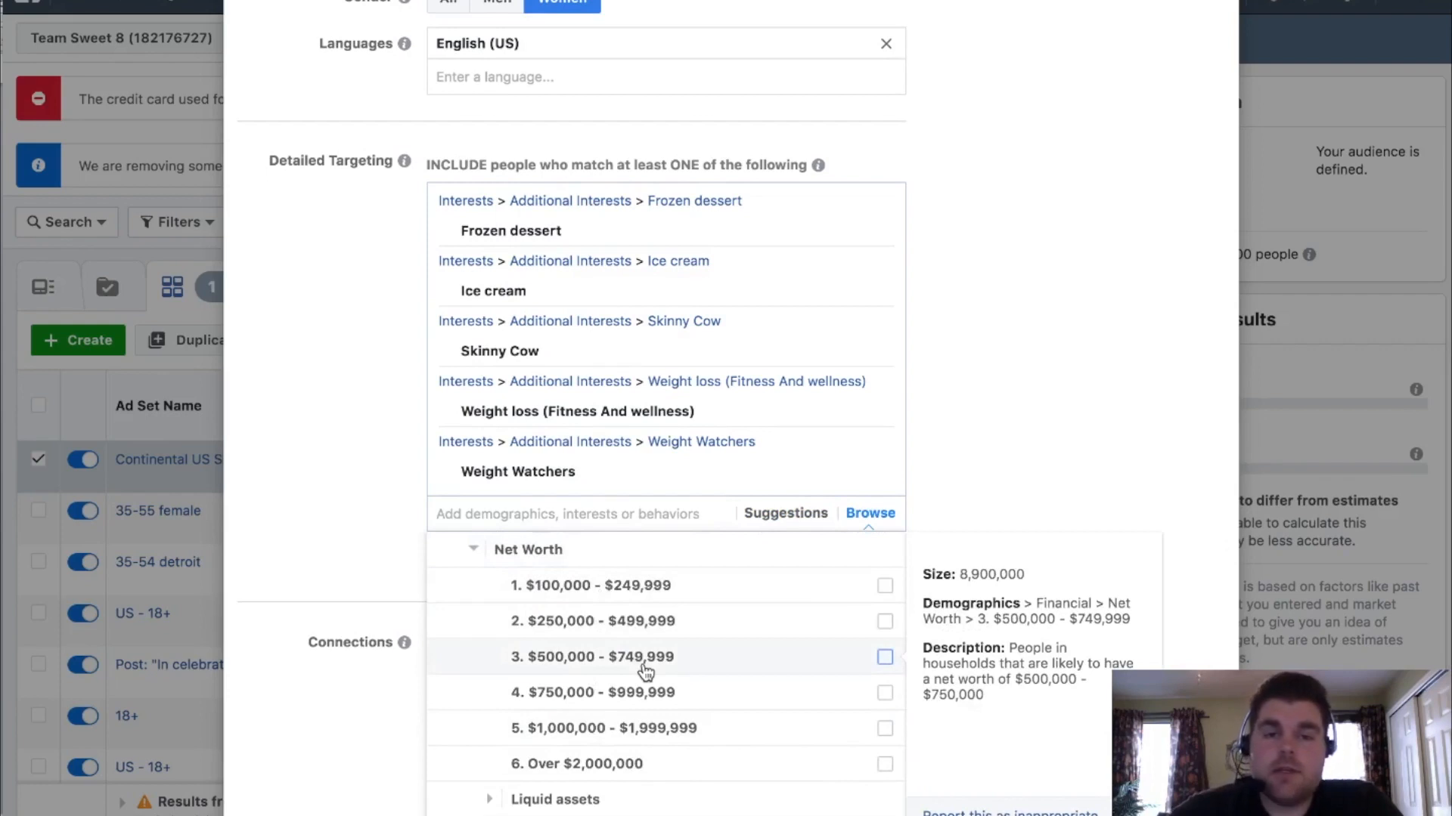
# Examine the Liquid assets ranges under Net Worth, and collapse the Net Worth group.
pyautogui.click(563, 798)
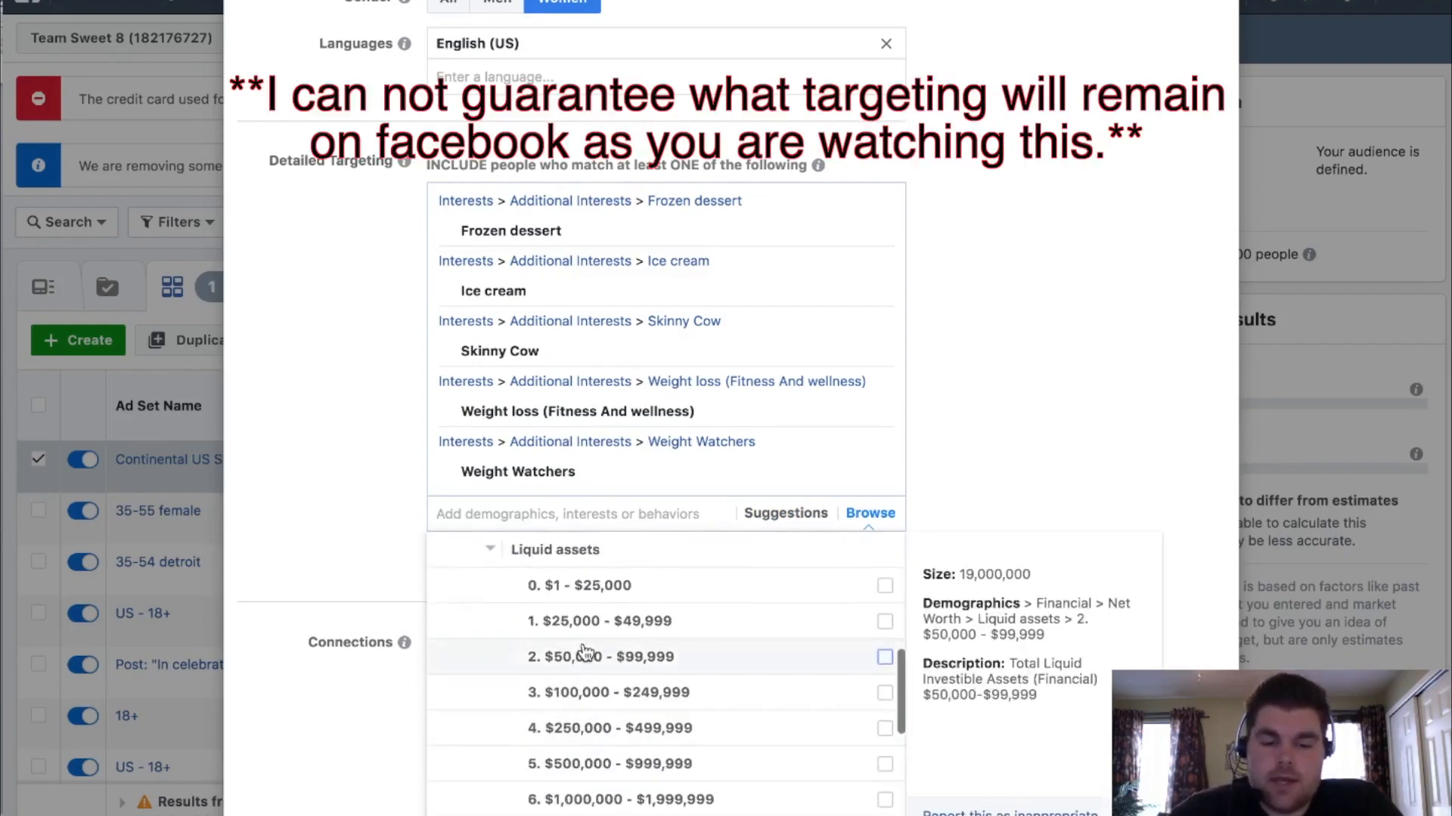
pyautogui.scroll(-3, 582, 654)
pyautogui.scroll(5, 575, 662)
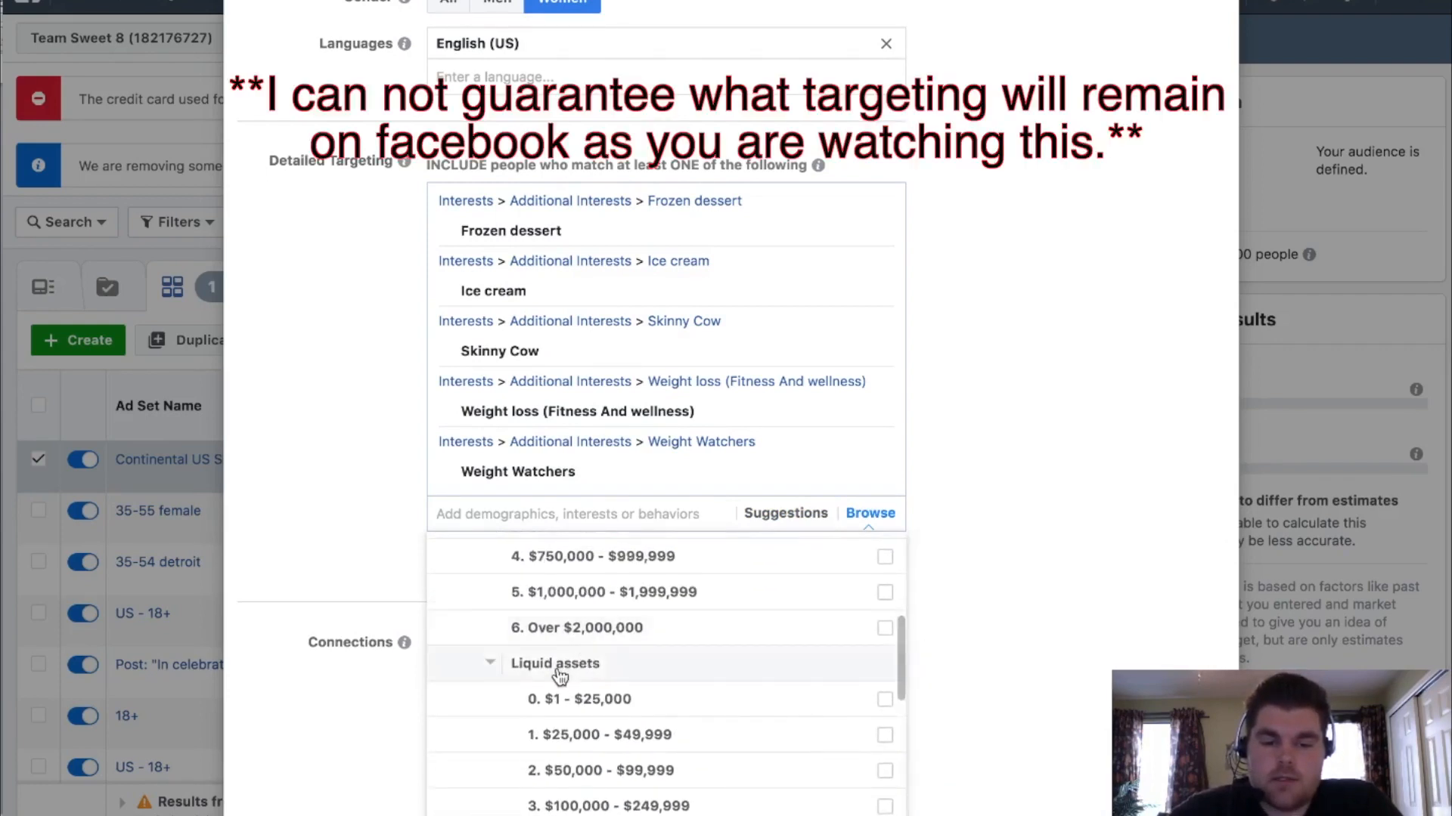
pyautogui.scroll(5, 559, 665)
pyautogui.click(560, 603)
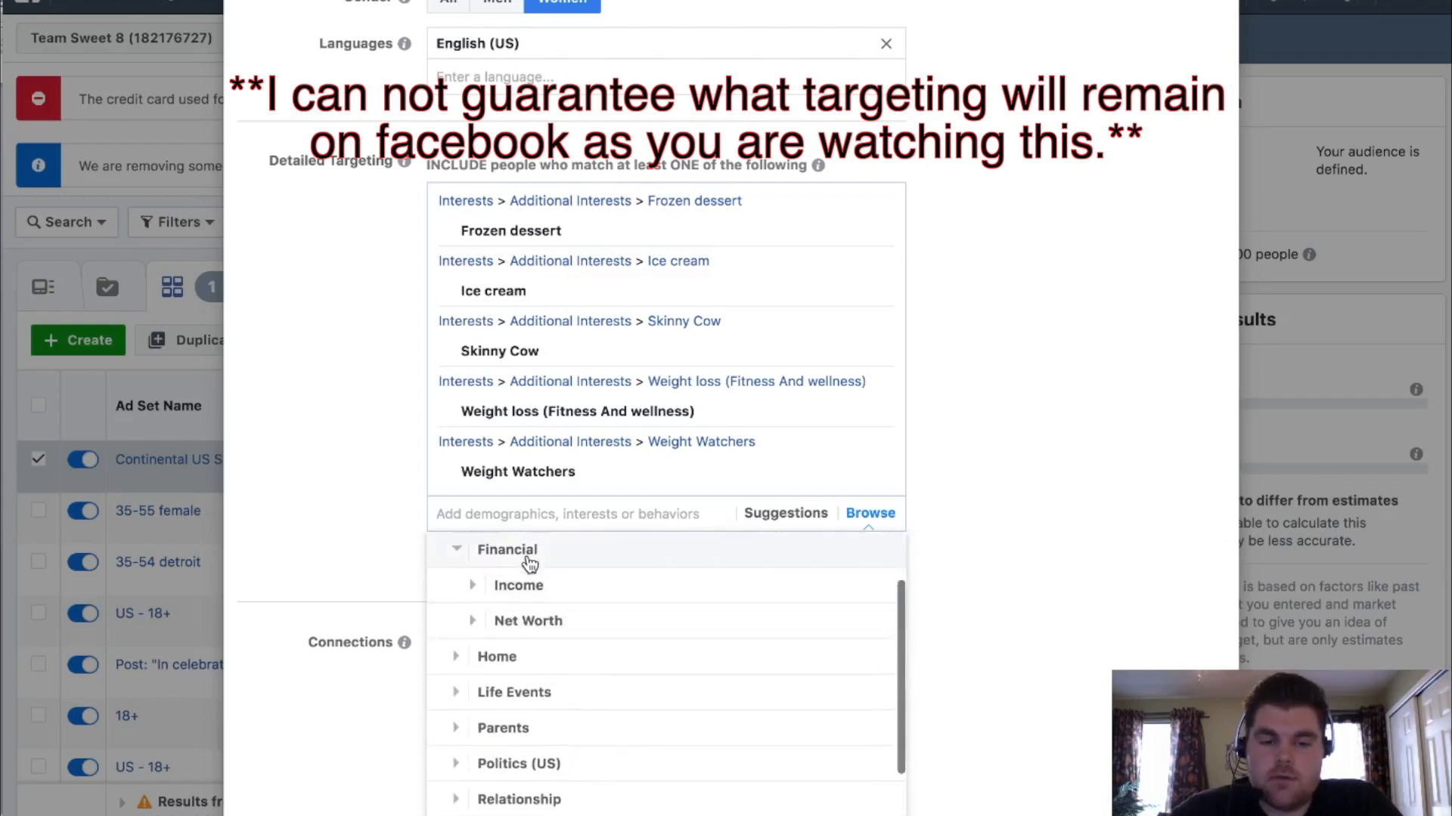
pyautogui.scroll(2, 529, 565)
pyautogui.click(528, 601)
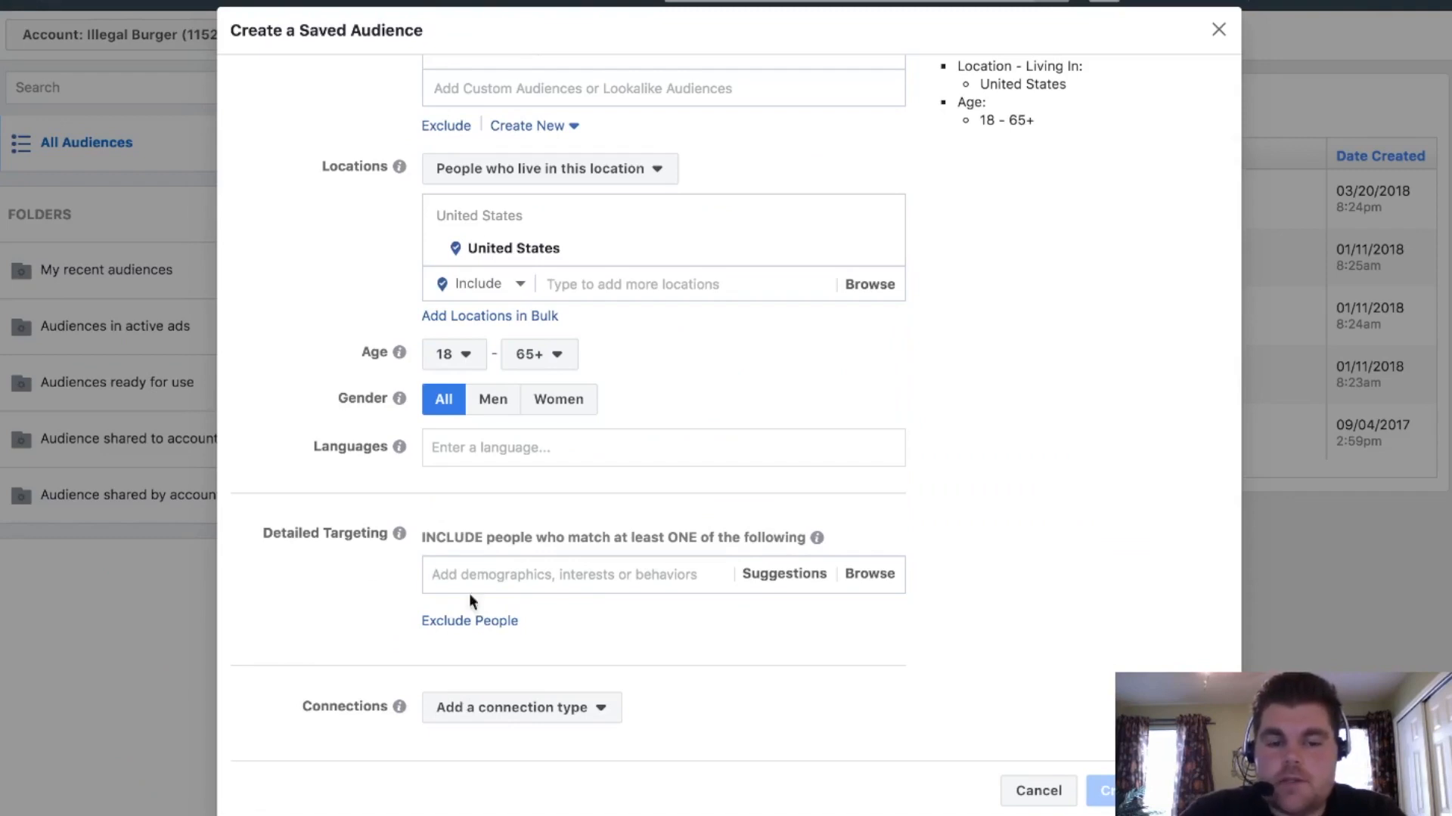
# Add an exclusion section to the new saved audience's detailed targeting and remove it again.
pyautogui.click(459, 621)
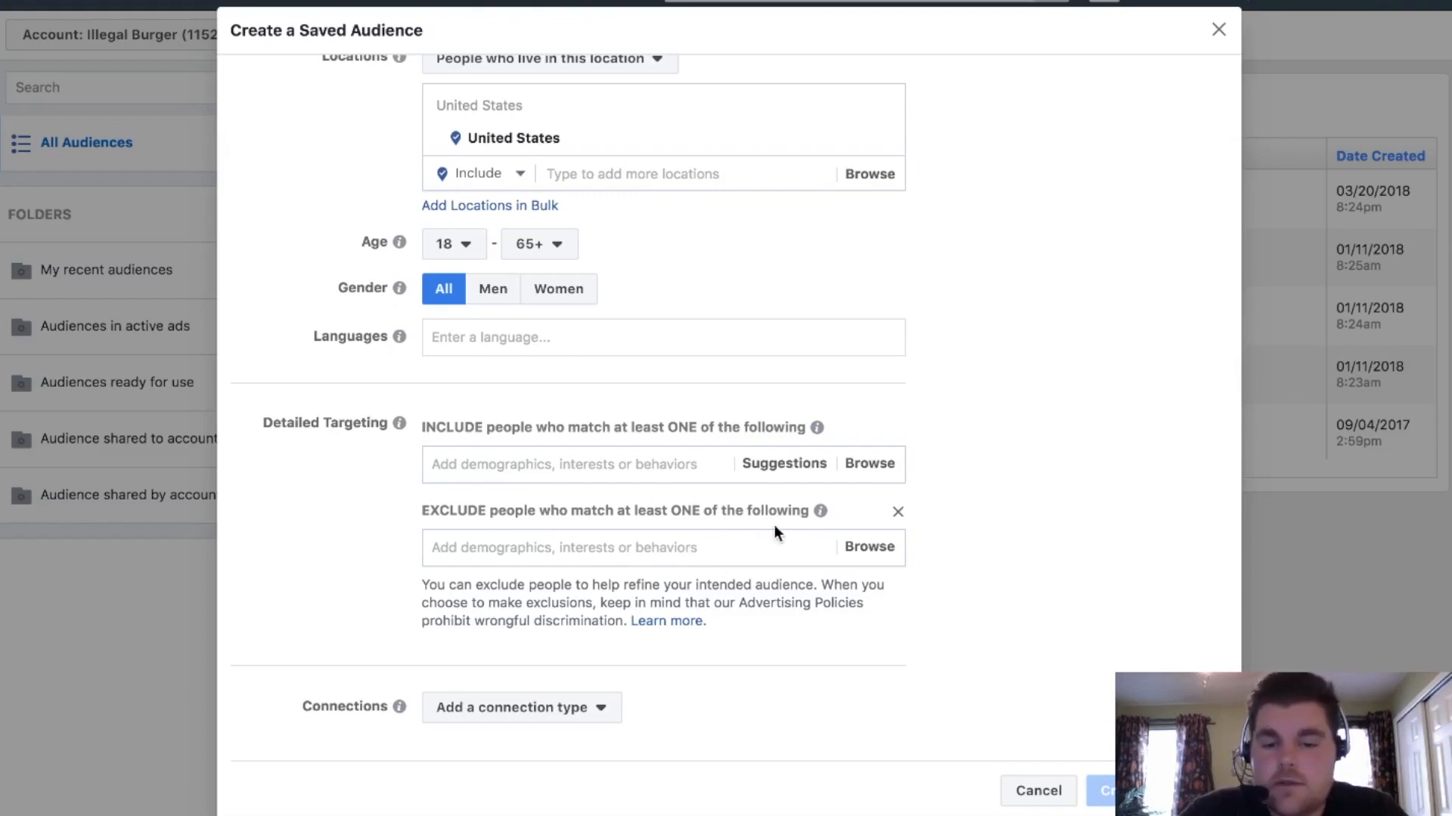
pyautogui.click(899, 513)
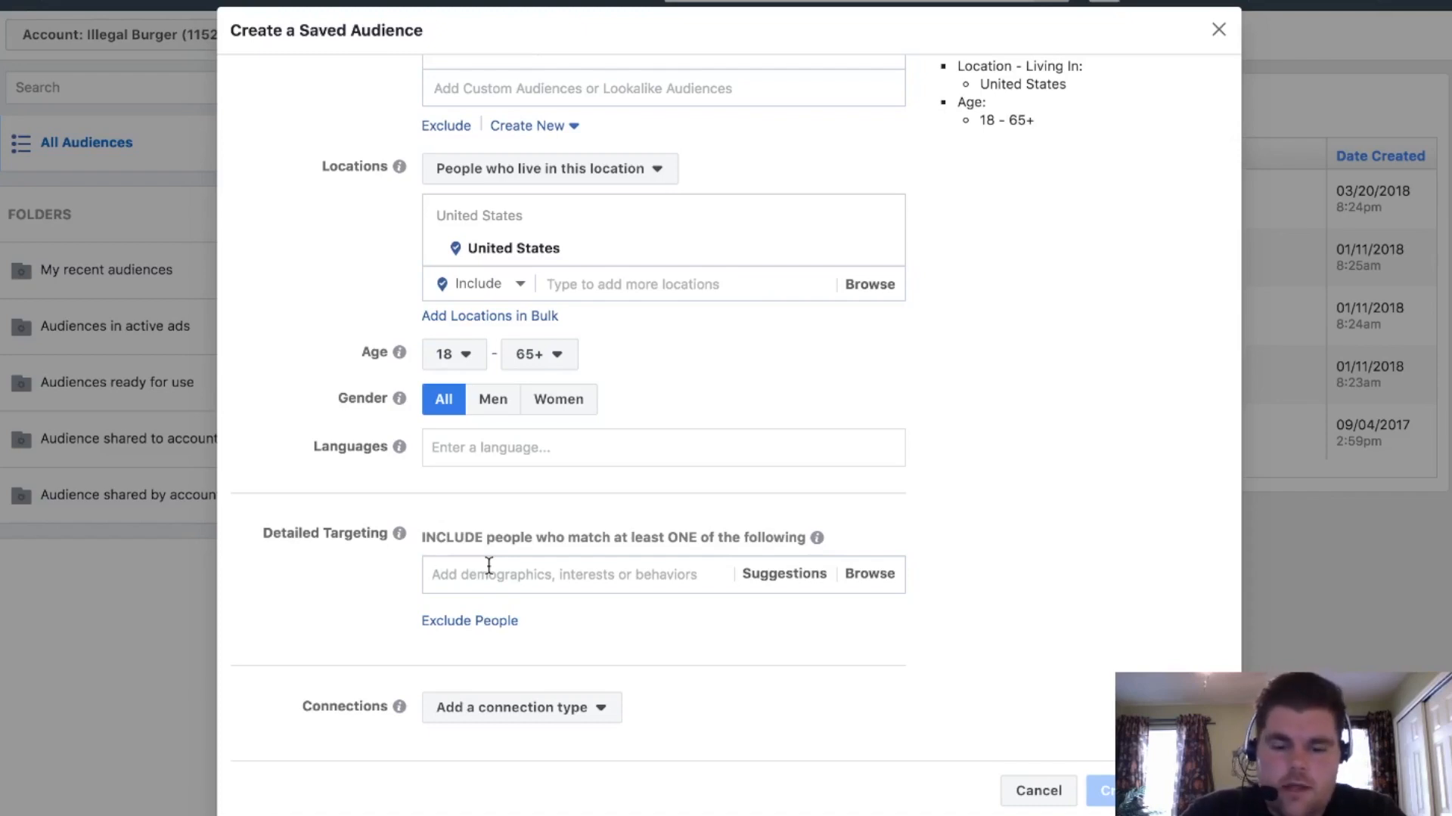
# Include the interests Ice cream and Frozen yogurt in the new saved audience's detailed targeting.
pyautogui.write('cream')
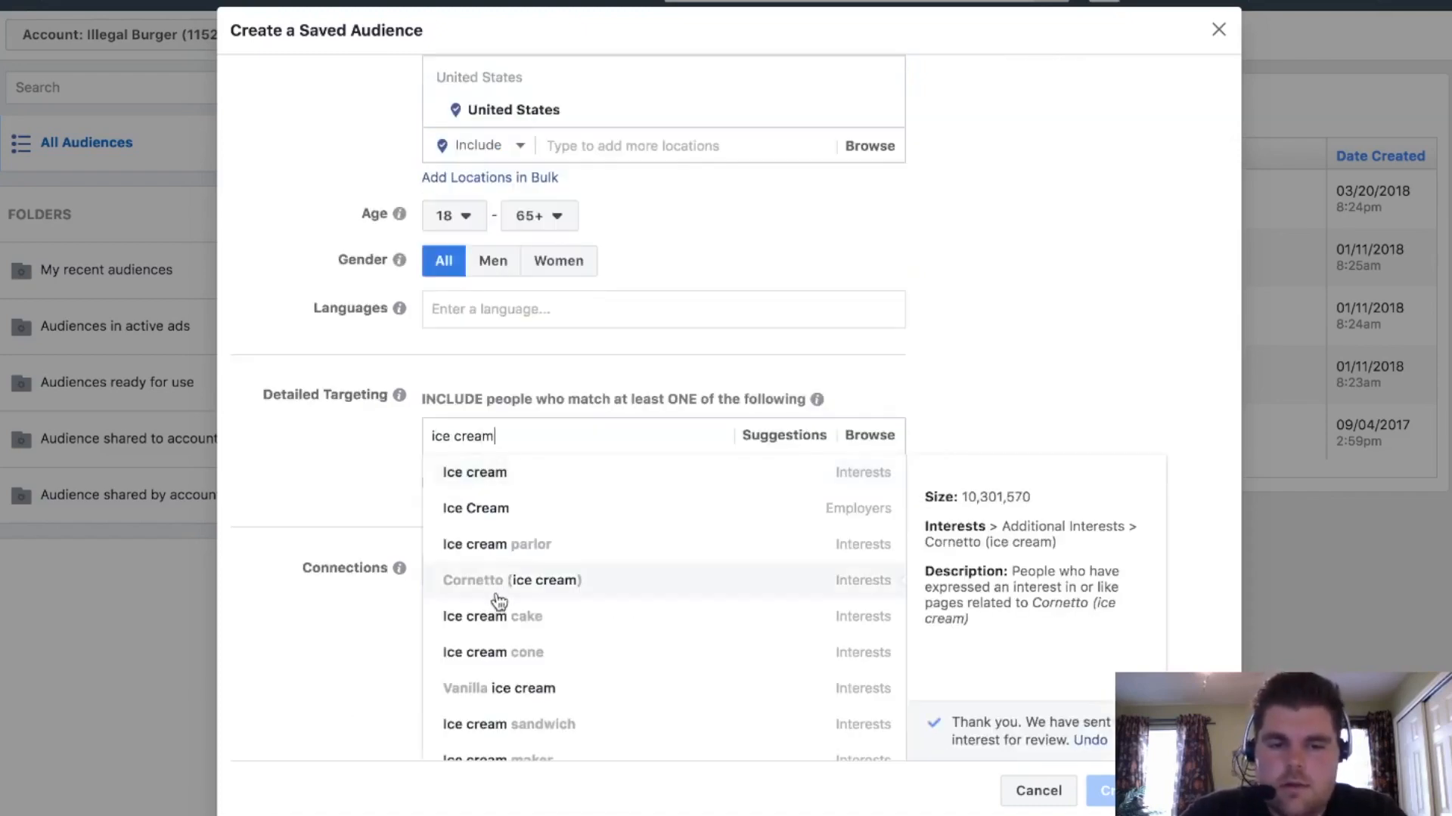
pyautogui.click(521, 468)
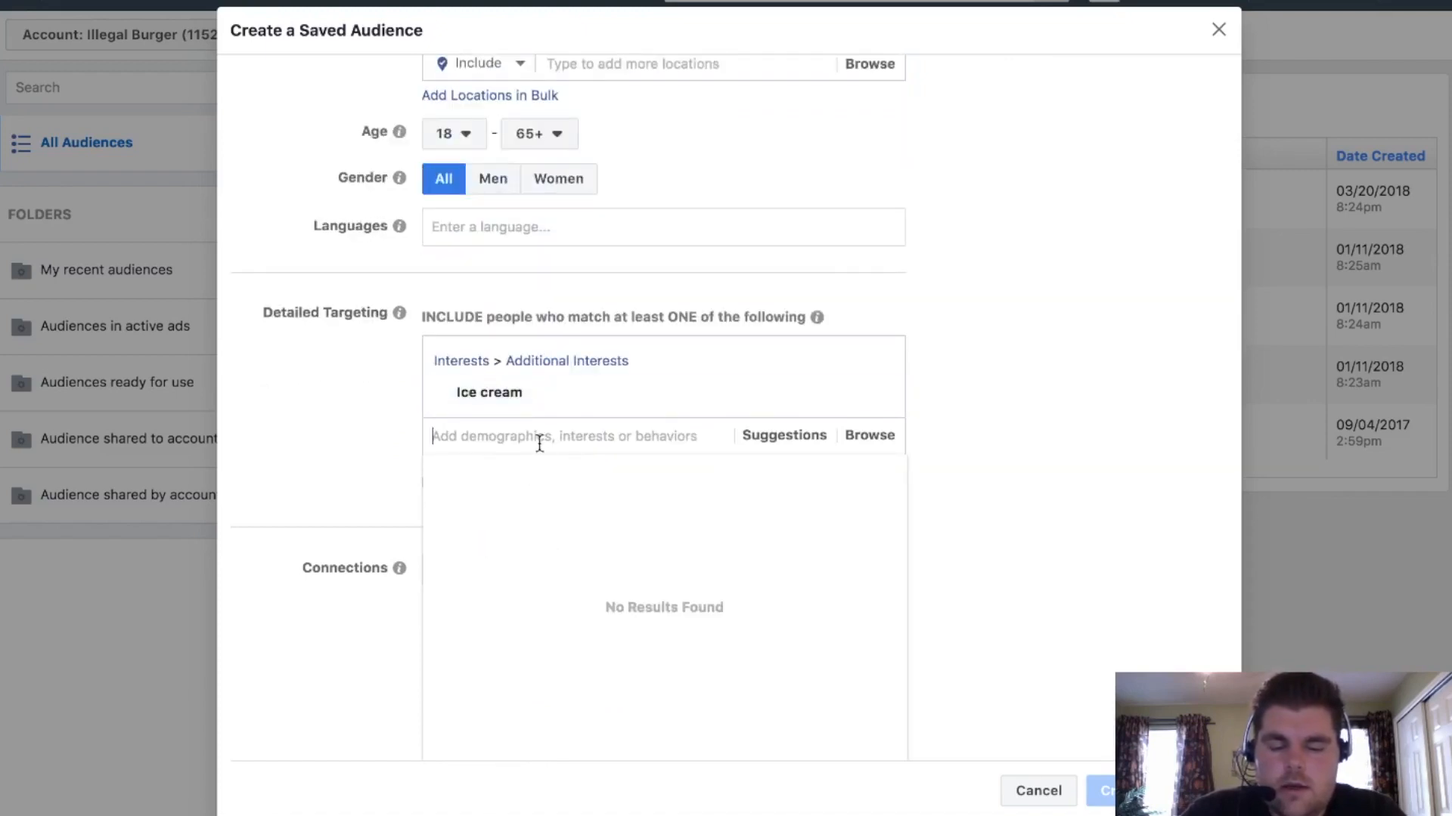
pyautogui.write('frozen yogurt')
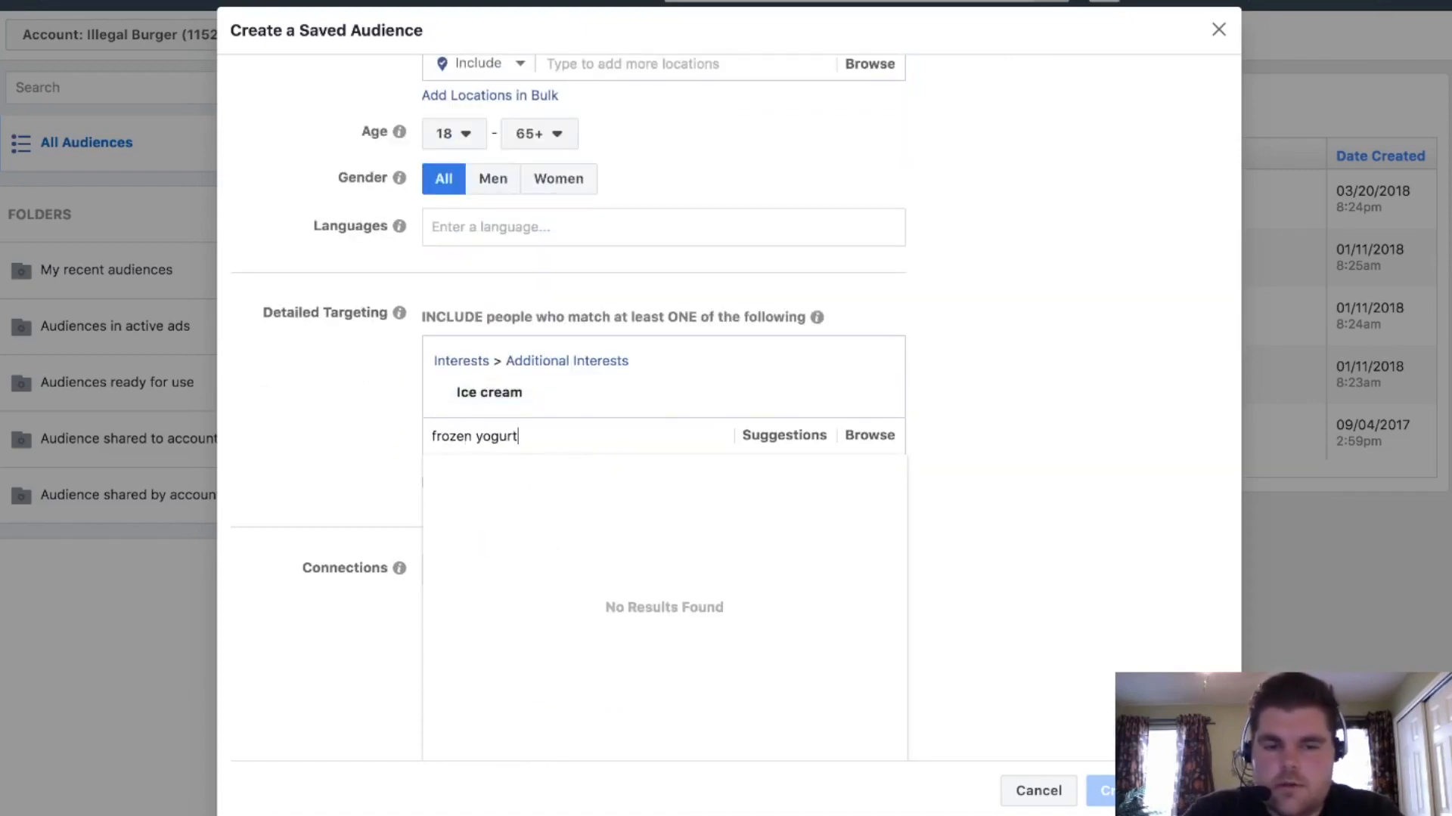
pyautogui.click(558, 468)
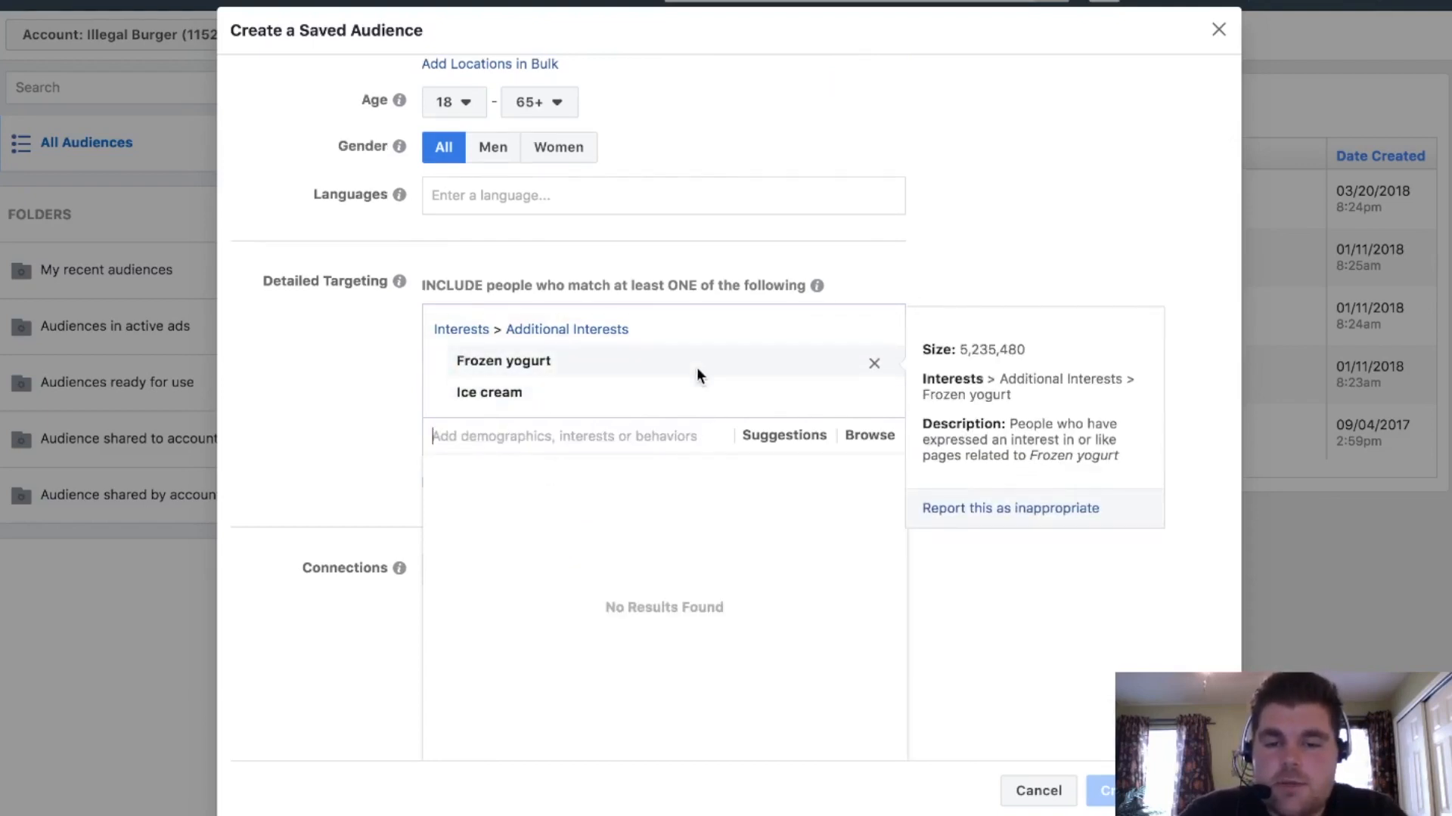
pyautogui.click(986, 273)
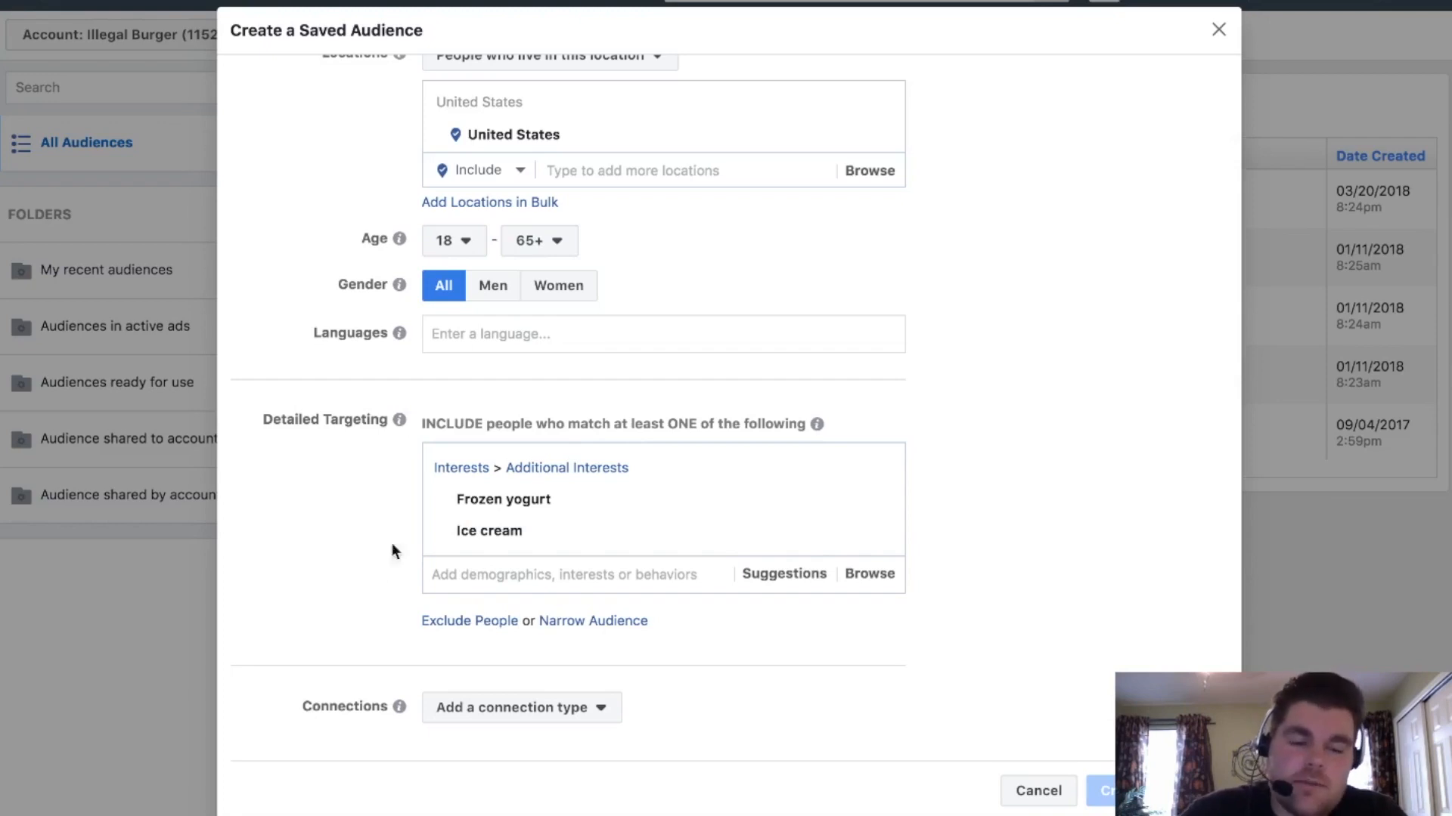
# Narrow the audience to people who must also match the interests Skinny Cow or Weight Watchers.
pyautogui.click(586, 621)
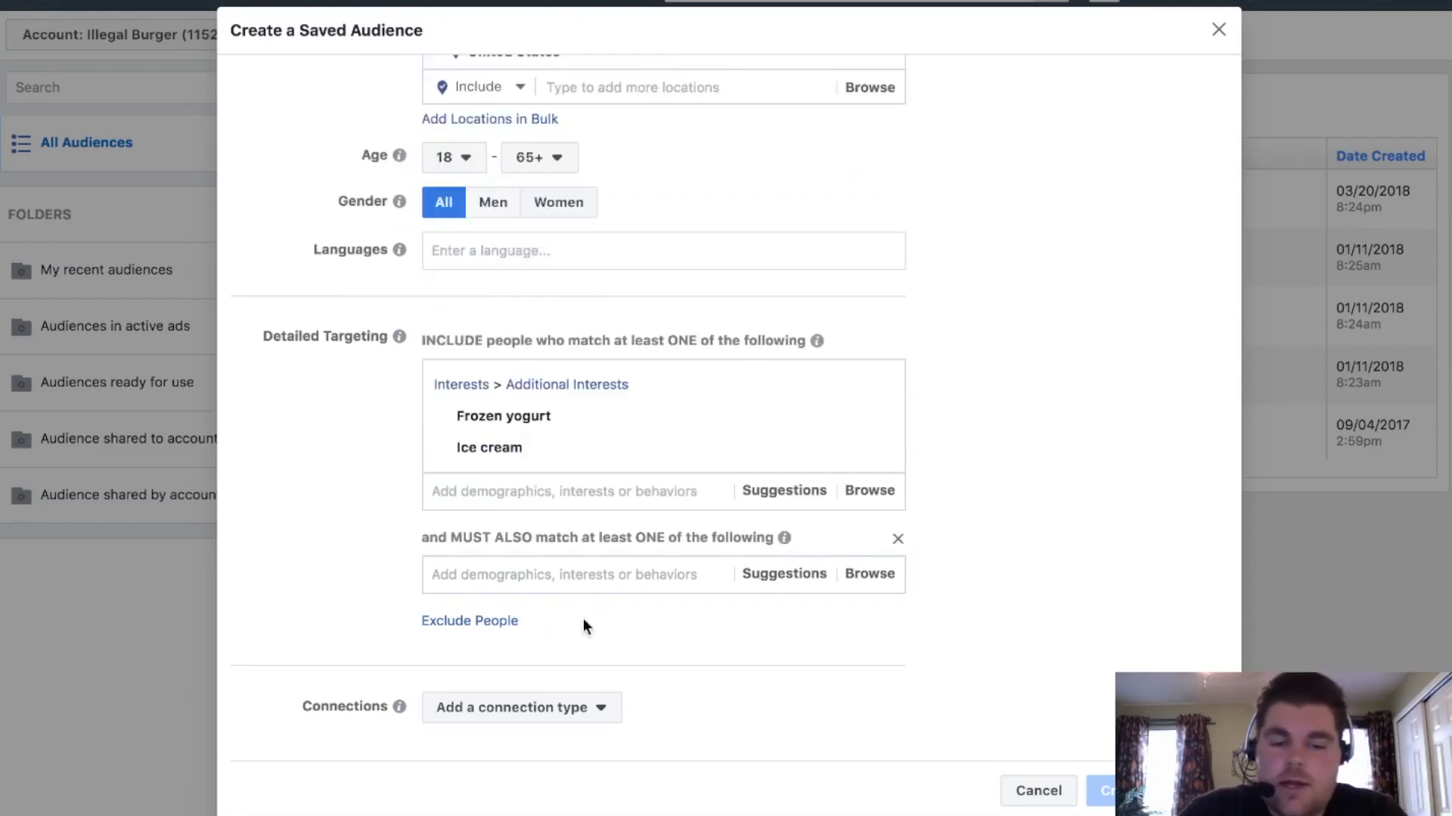
pyautogui.click(564, 575)
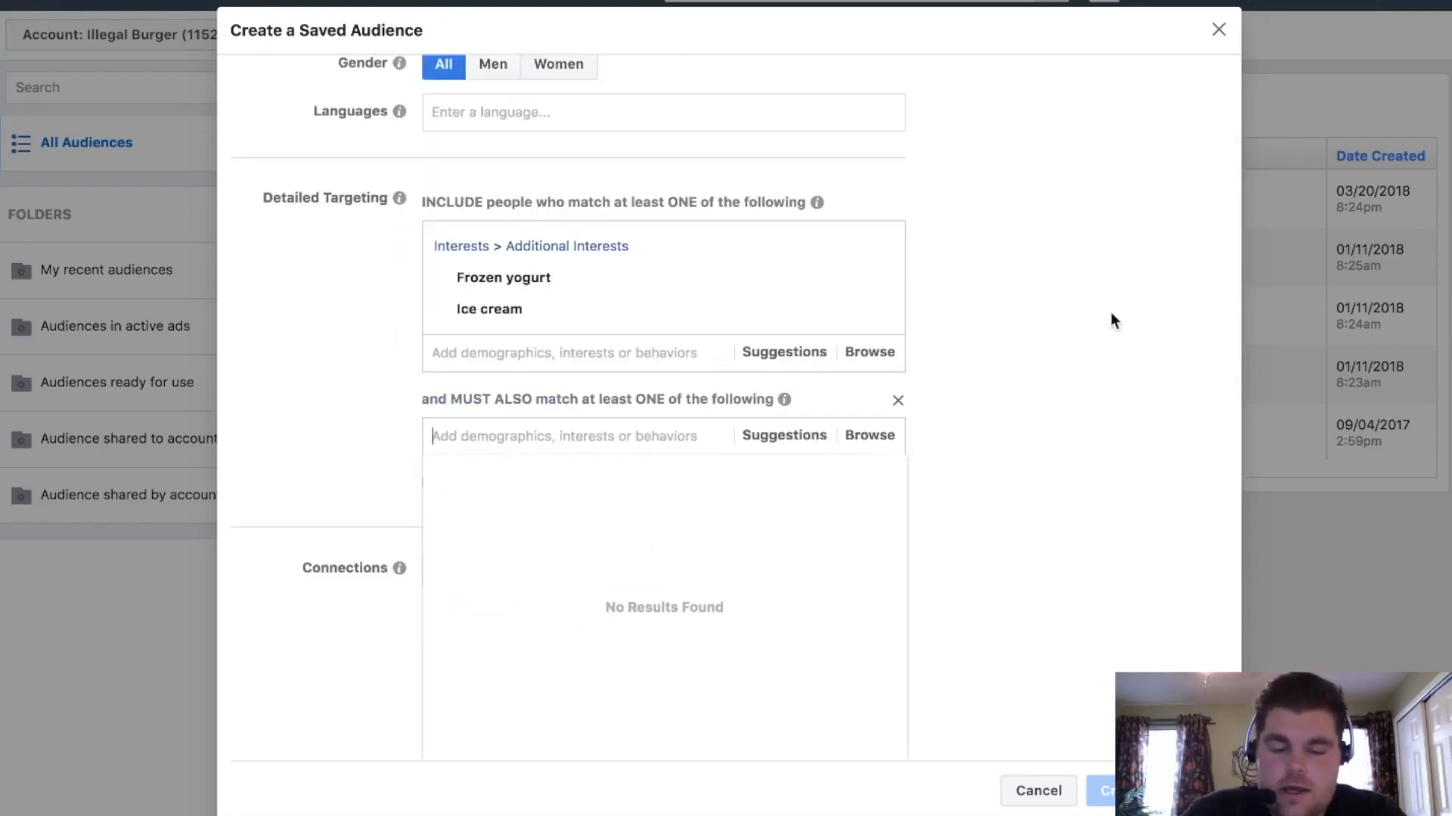
pyautogui.write('skinny cow')
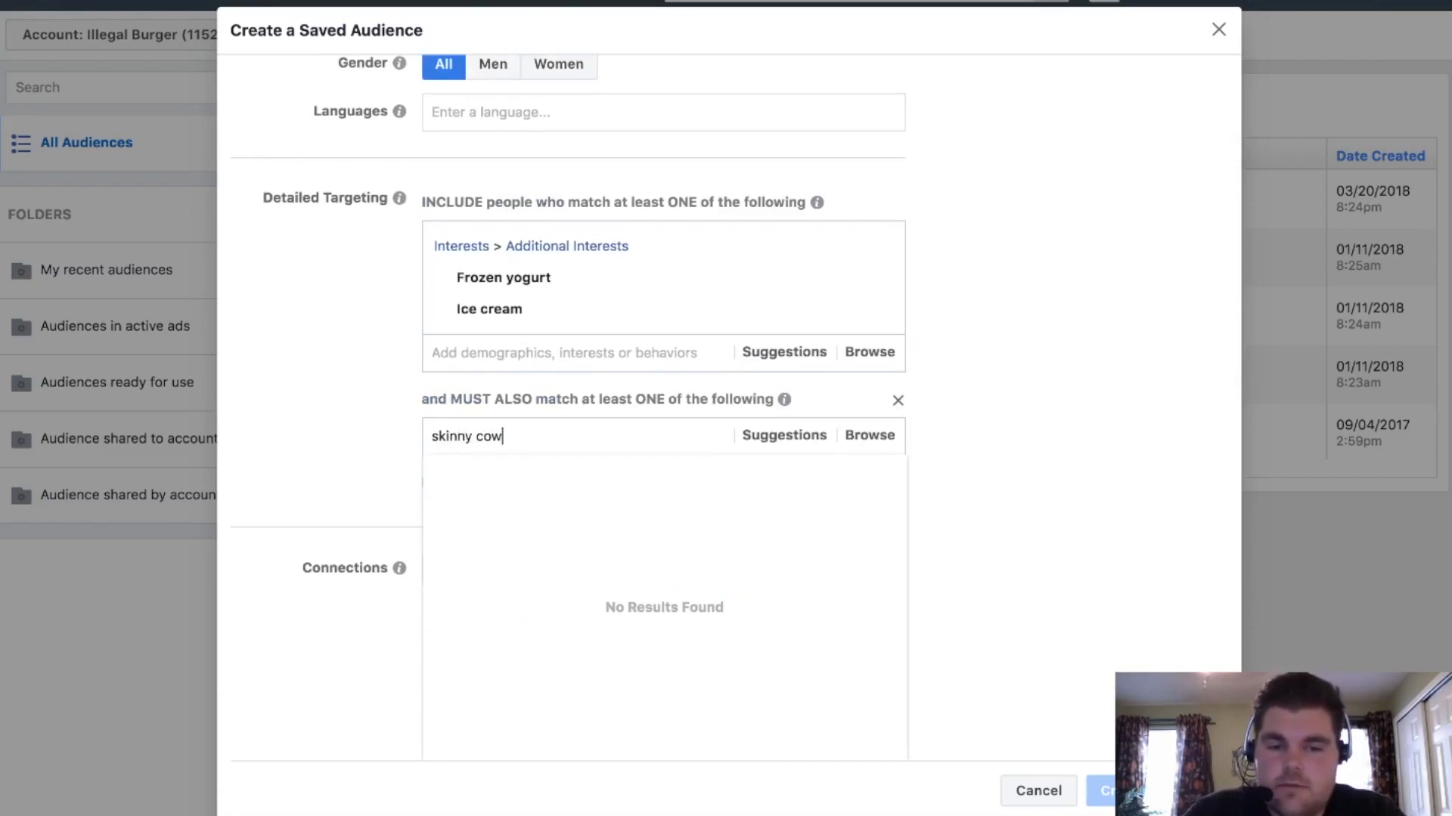
pyautogui.press('Return')
pyautogui.write('weight')
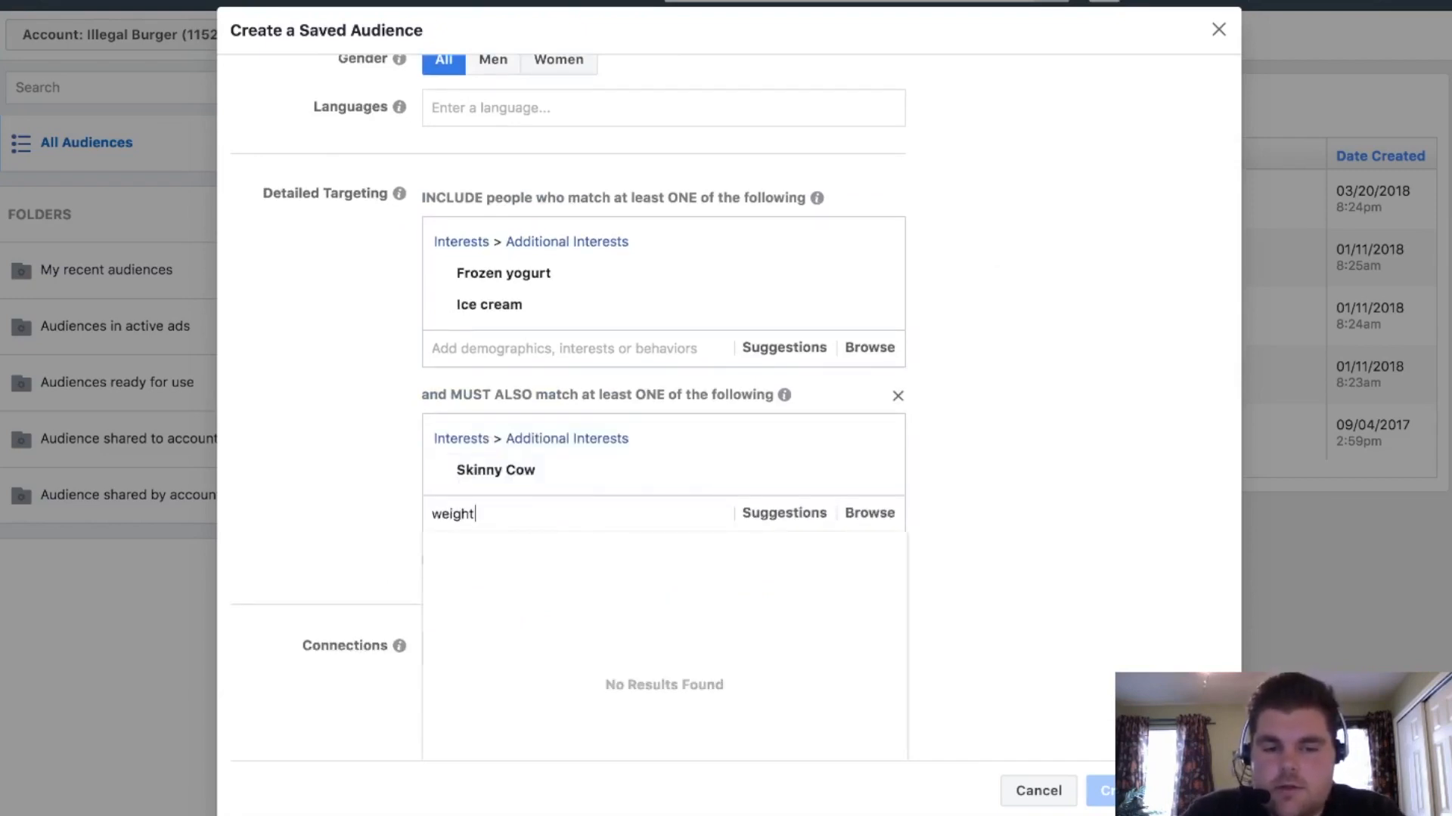
pyautogui.write(' wat')
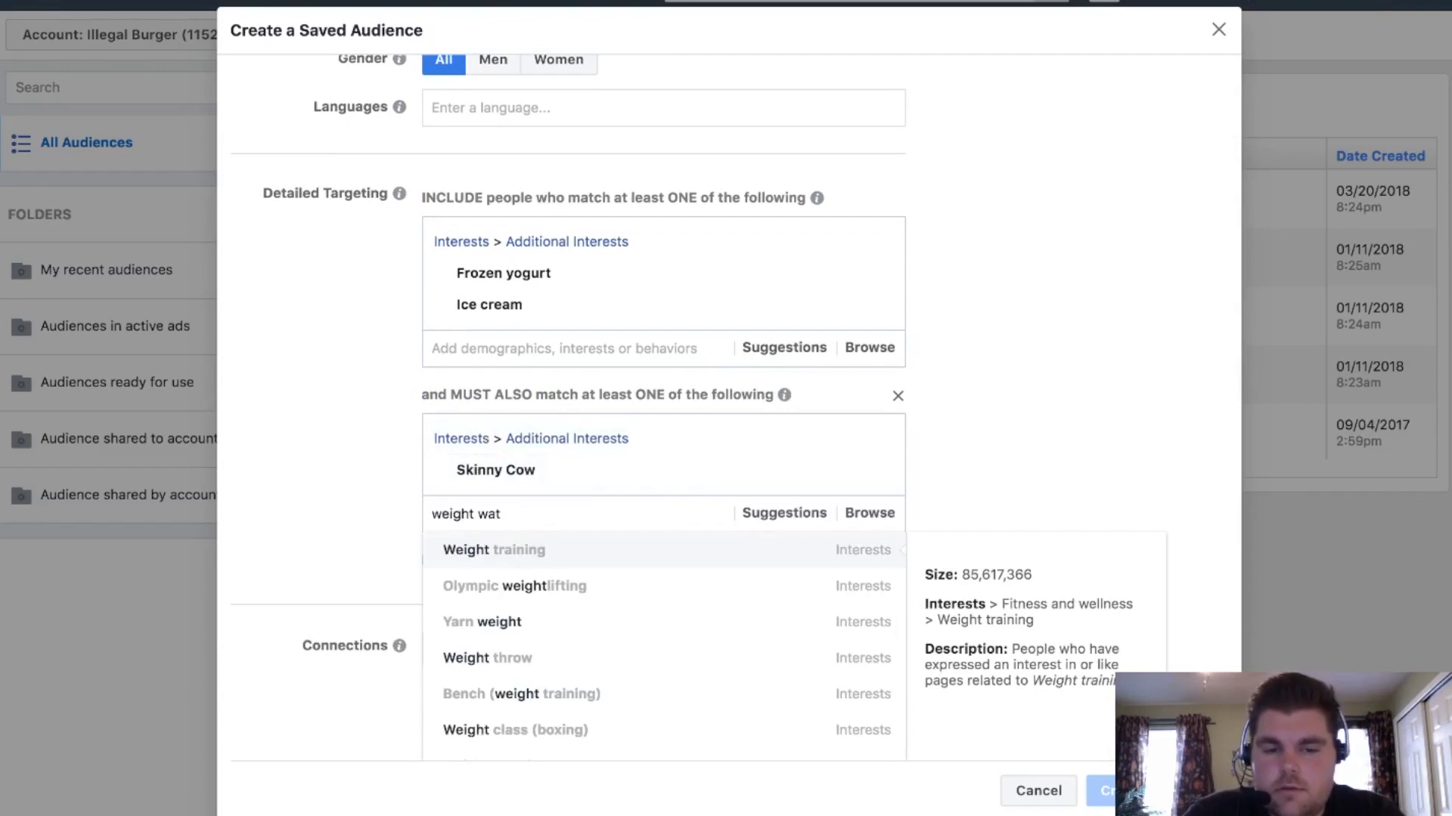
pyautogui.write('chers')
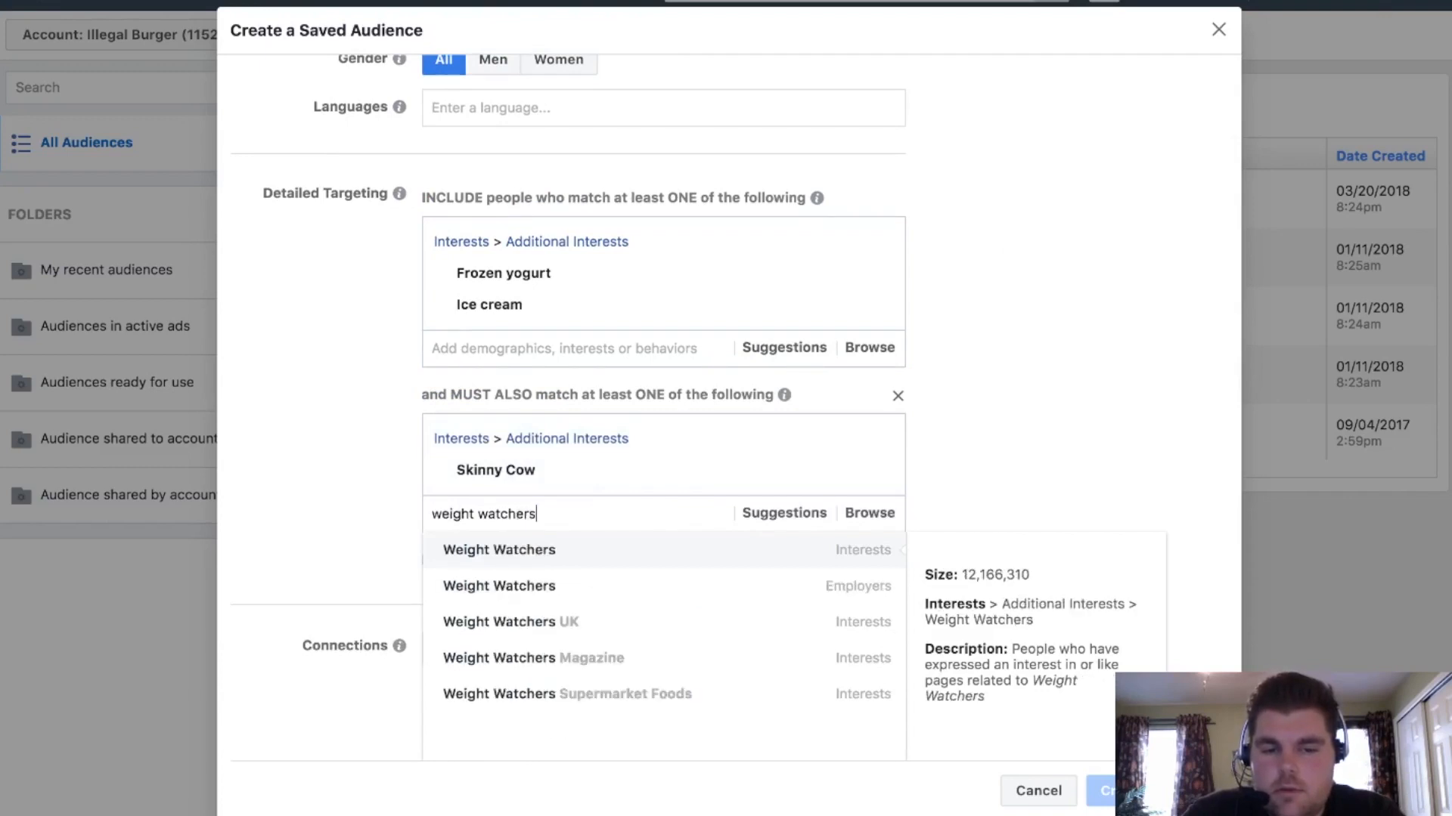
pyautogui.click(596, 552)
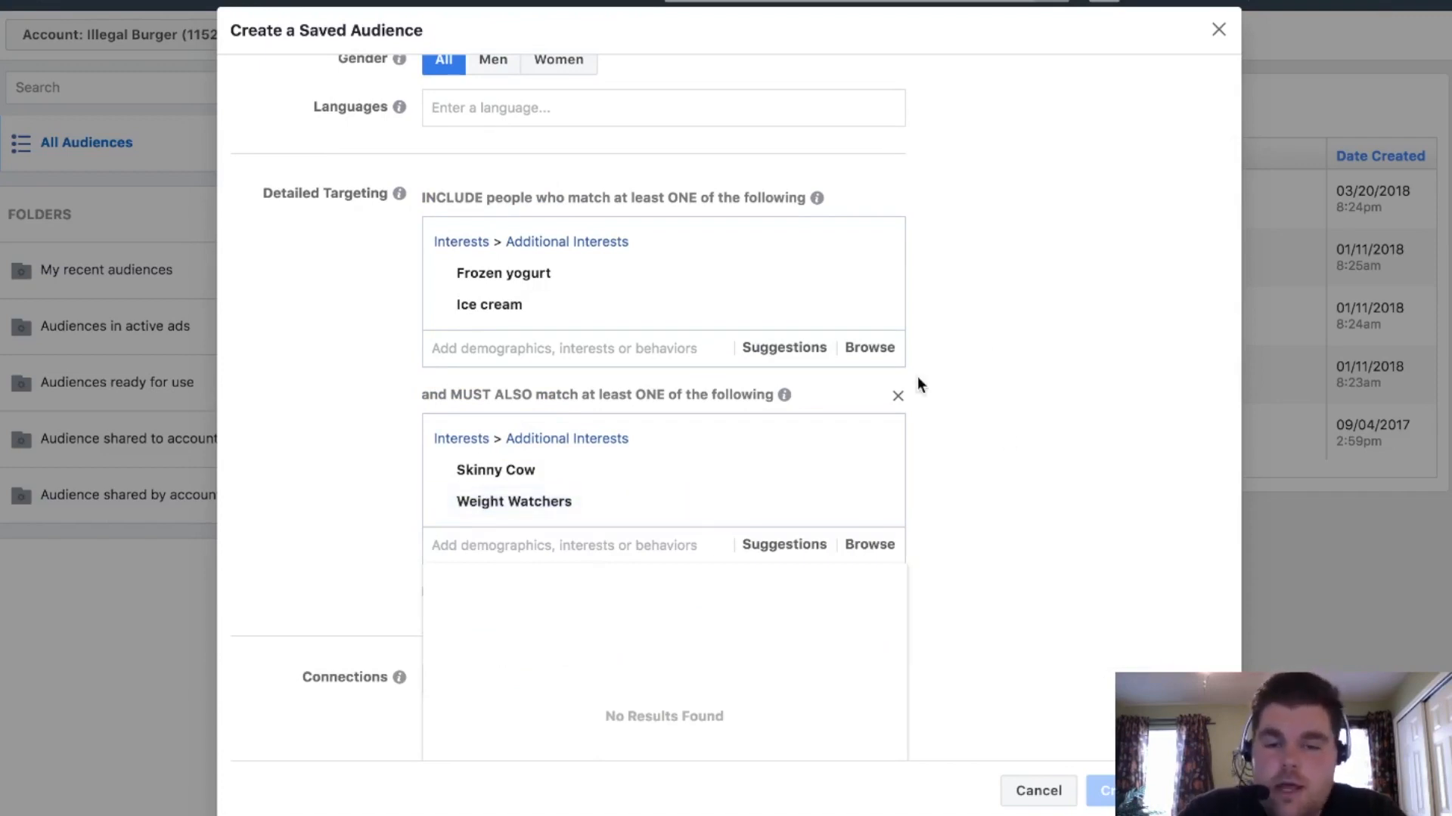
# Check the size details of the interests in the included and must-also-match groups.
pyautogui.moveTo(522, 305)
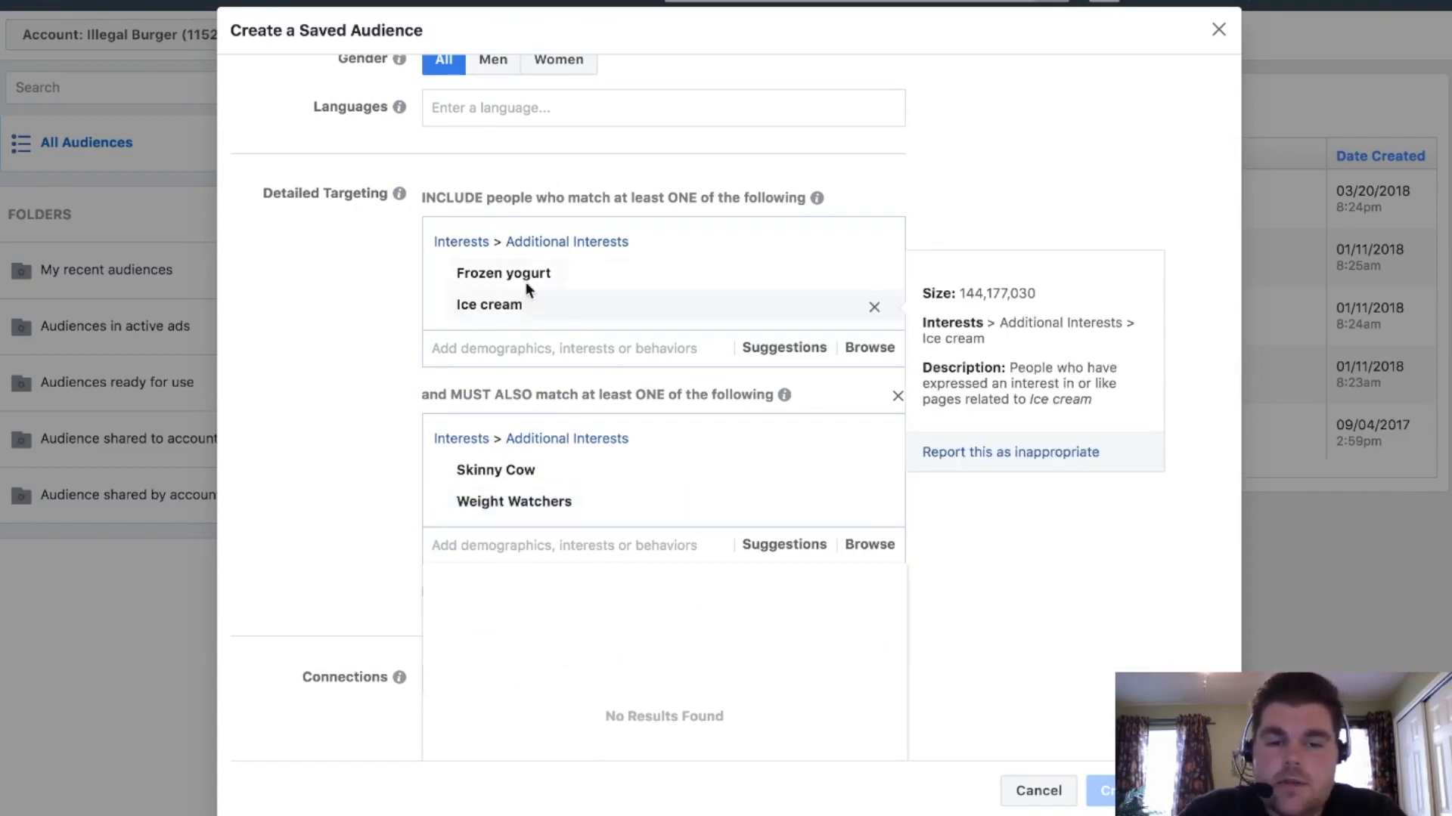
pyautogui.moveTo(535, 262)
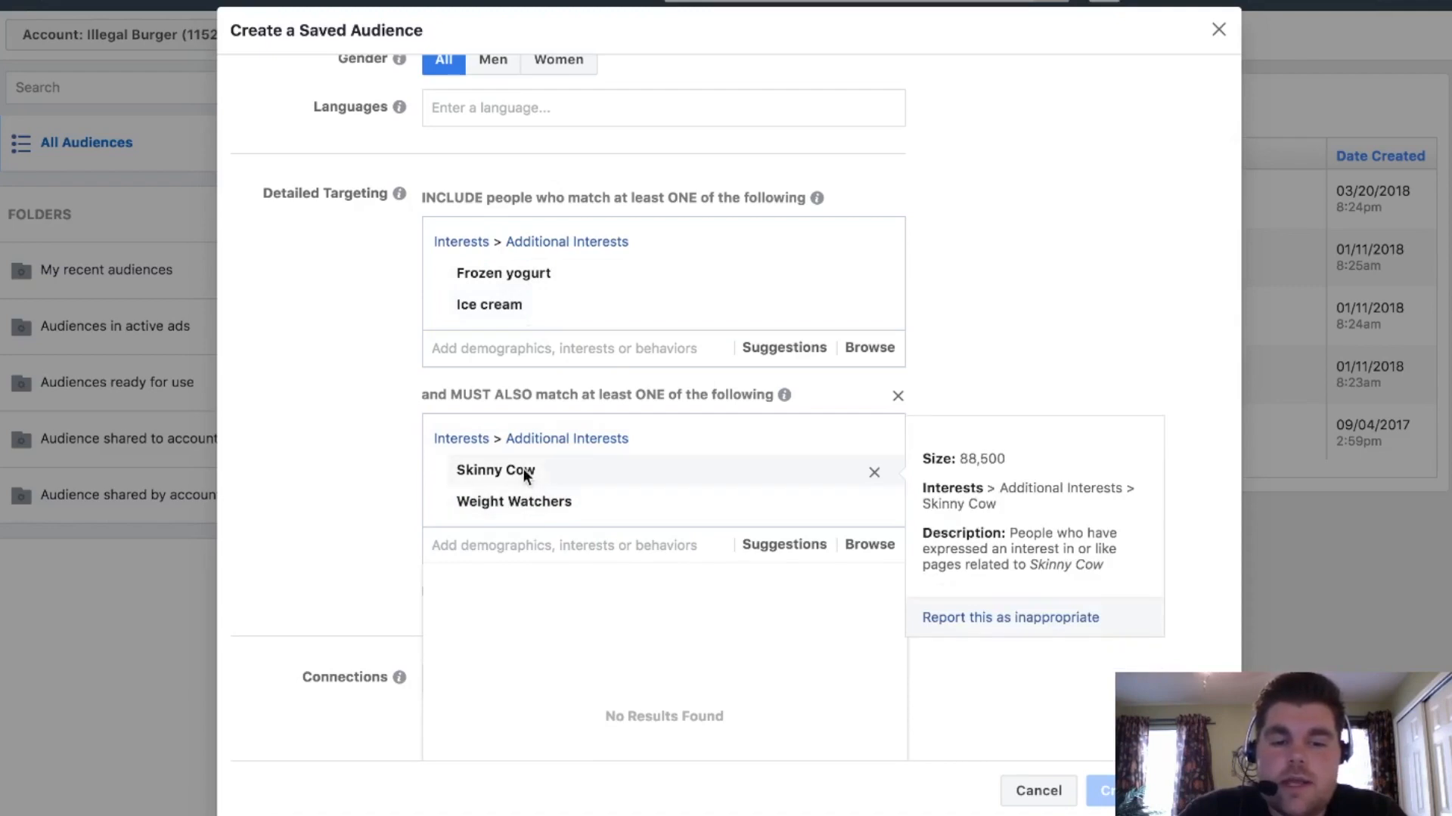
pyautogui.moveTo(528, 502)
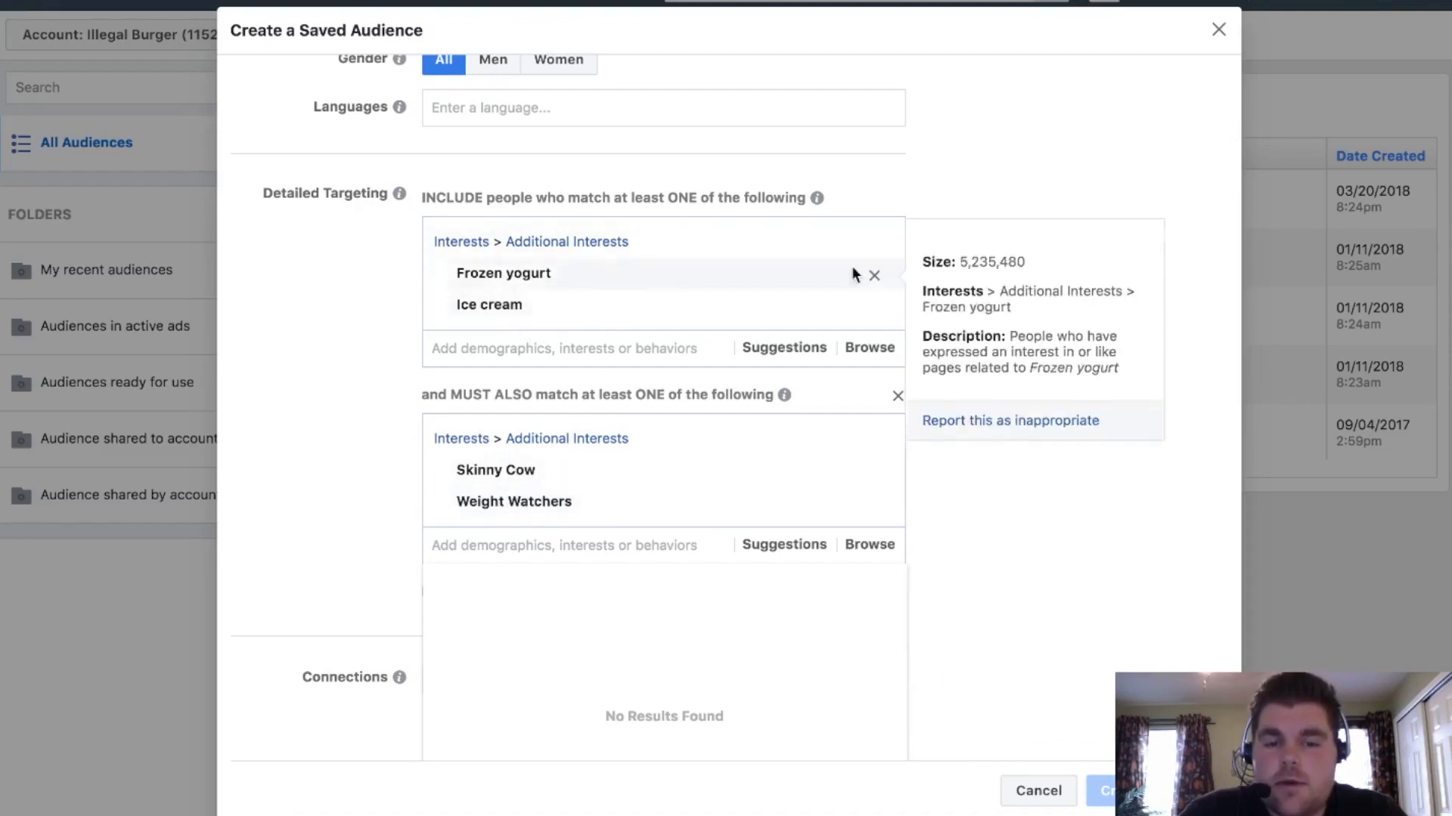
# Dismiss the interest suggestions and read the explanation of the must-also-match group in the new saved audience's detailed targeting.
pyautogui.click(962, 188)
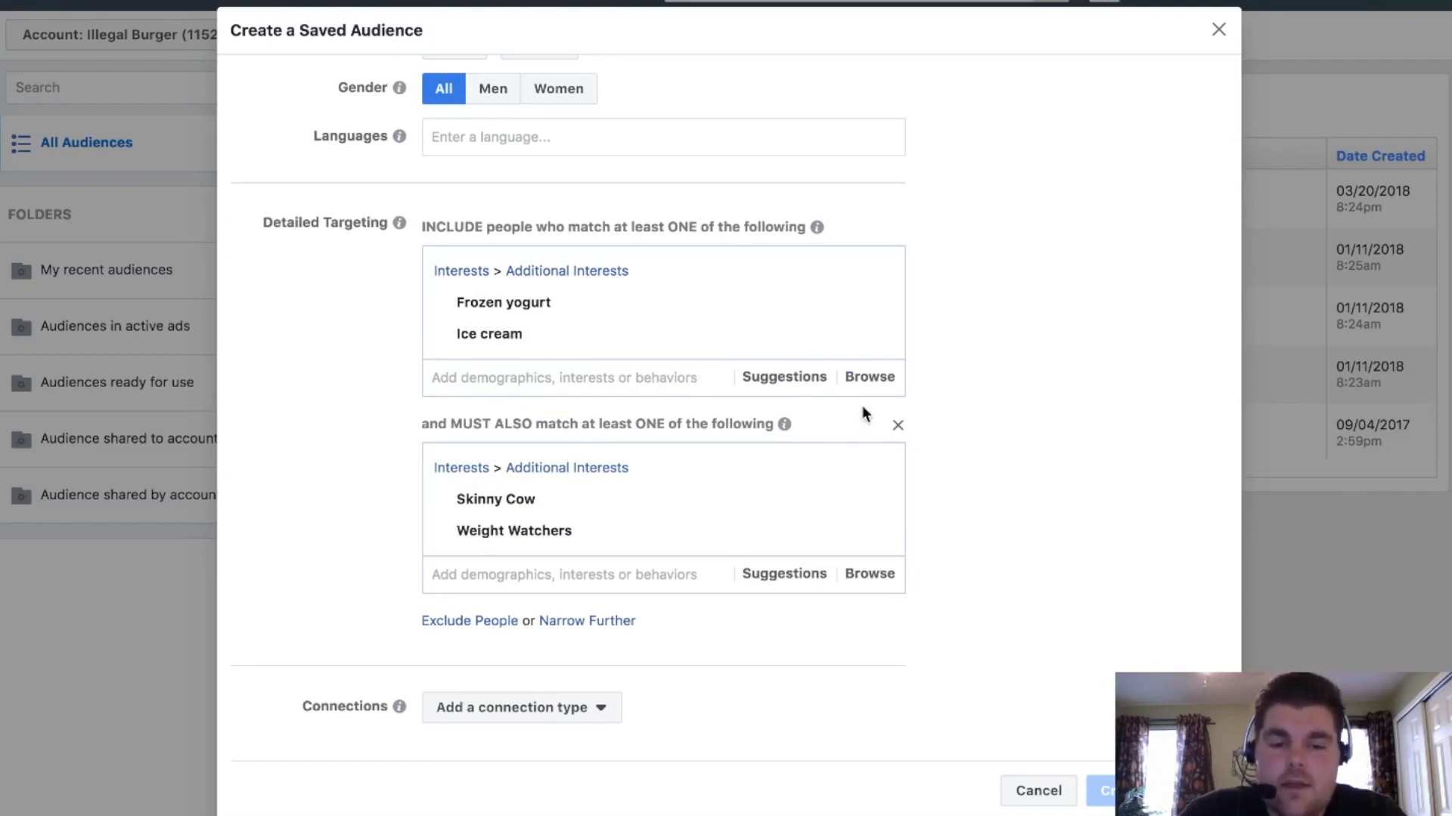
pyautogui.moveTo(789, 431)
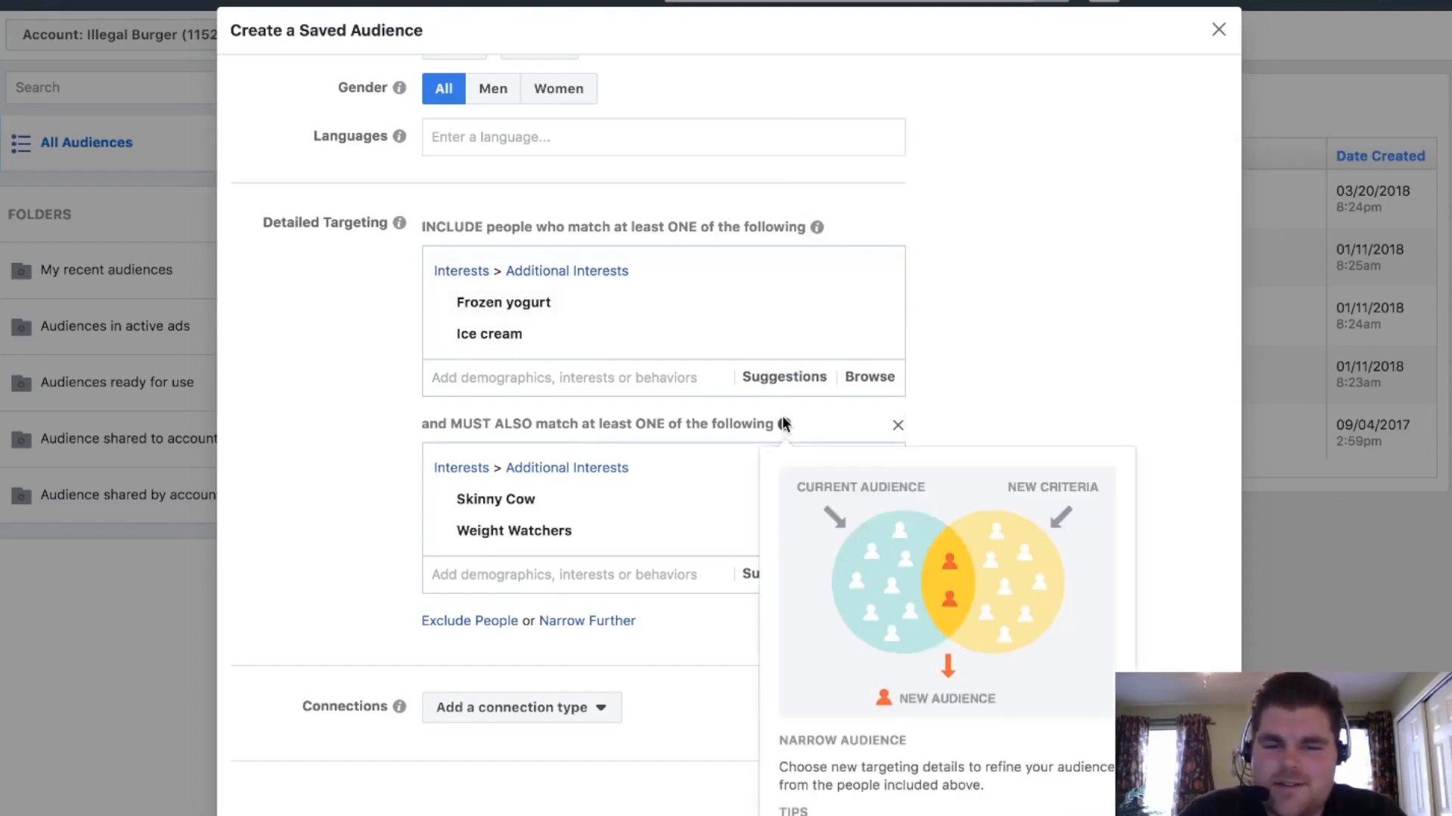
pyautogui.scroll(-1, 784, 423)
pyautogui.scroll(1, 783, 378)
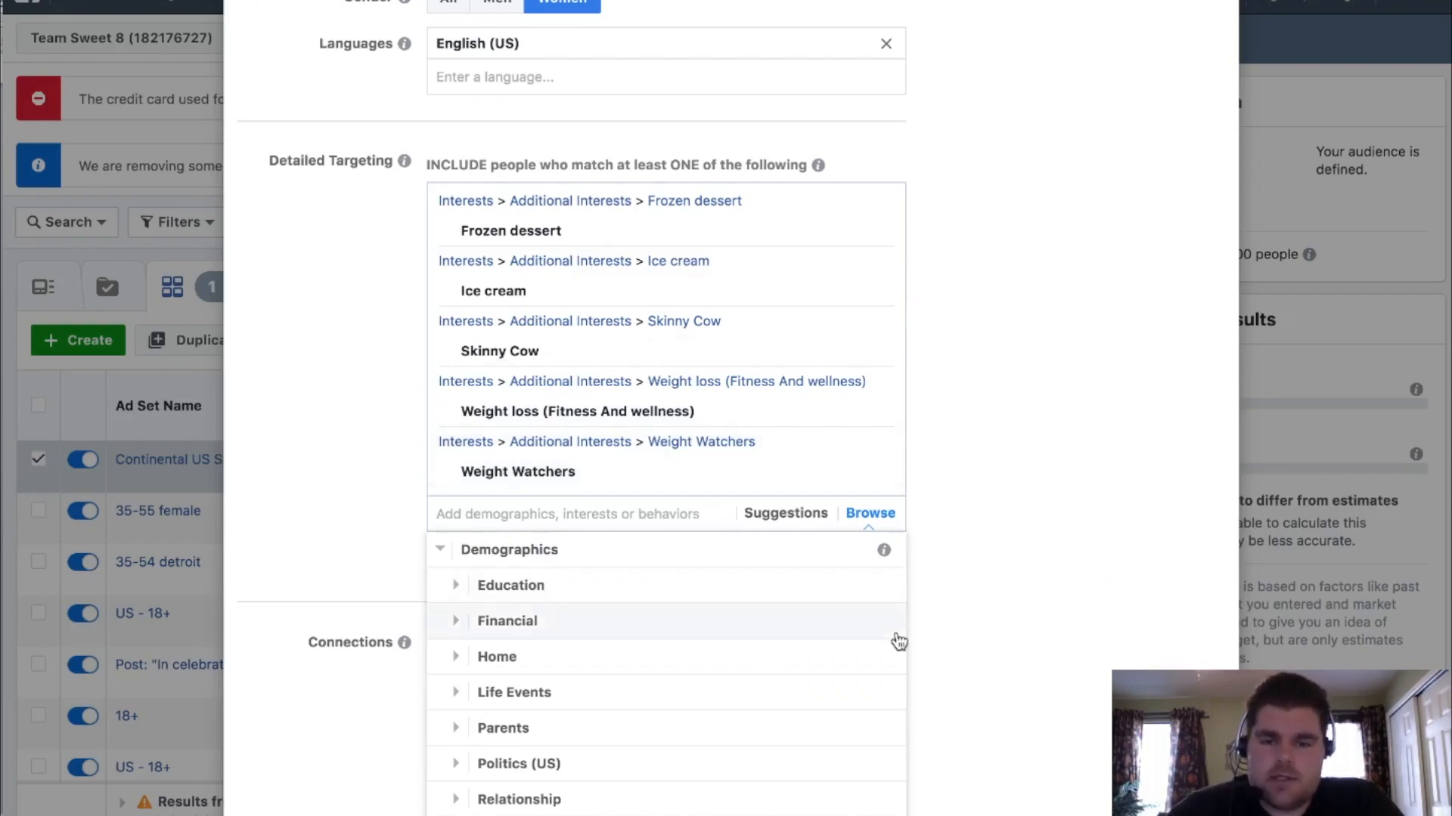
# Review the connection types for Pages, apps and events available to the Continental US Shipping video audience.
pyautogui.click(956, 529)
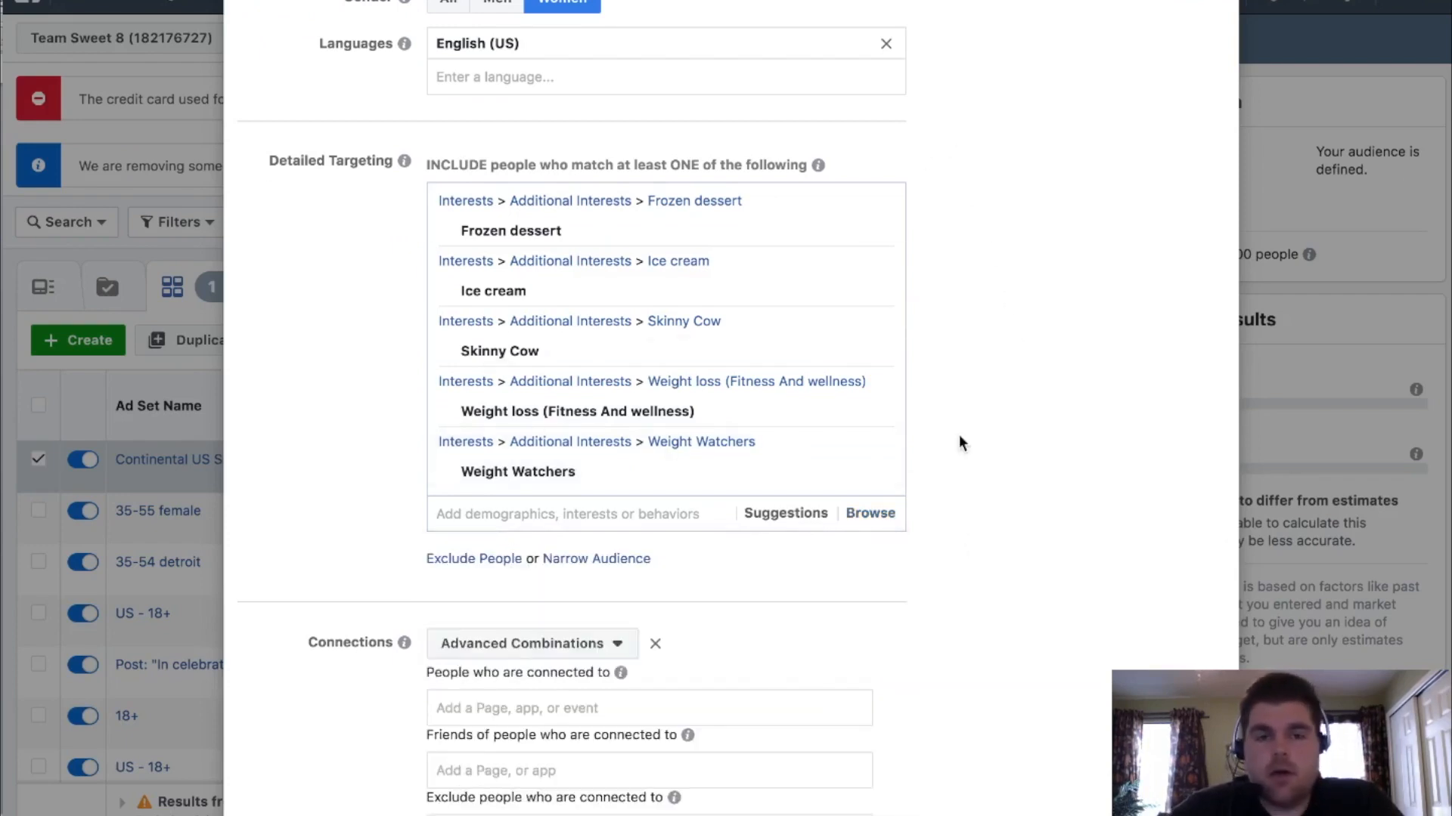
pyautogui.scroll(-2, 960, 236)
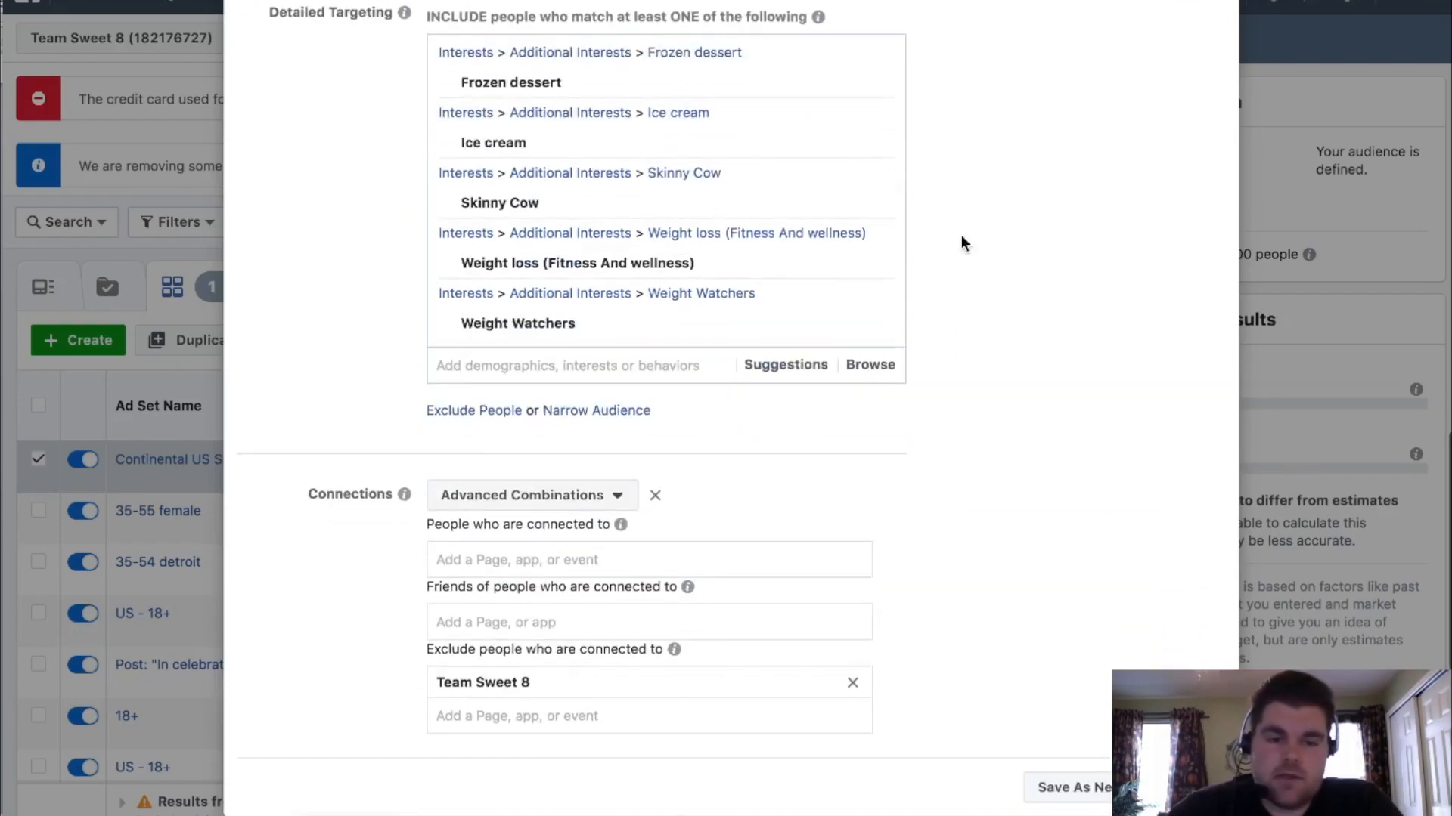
pyautogui.click(619, 498)
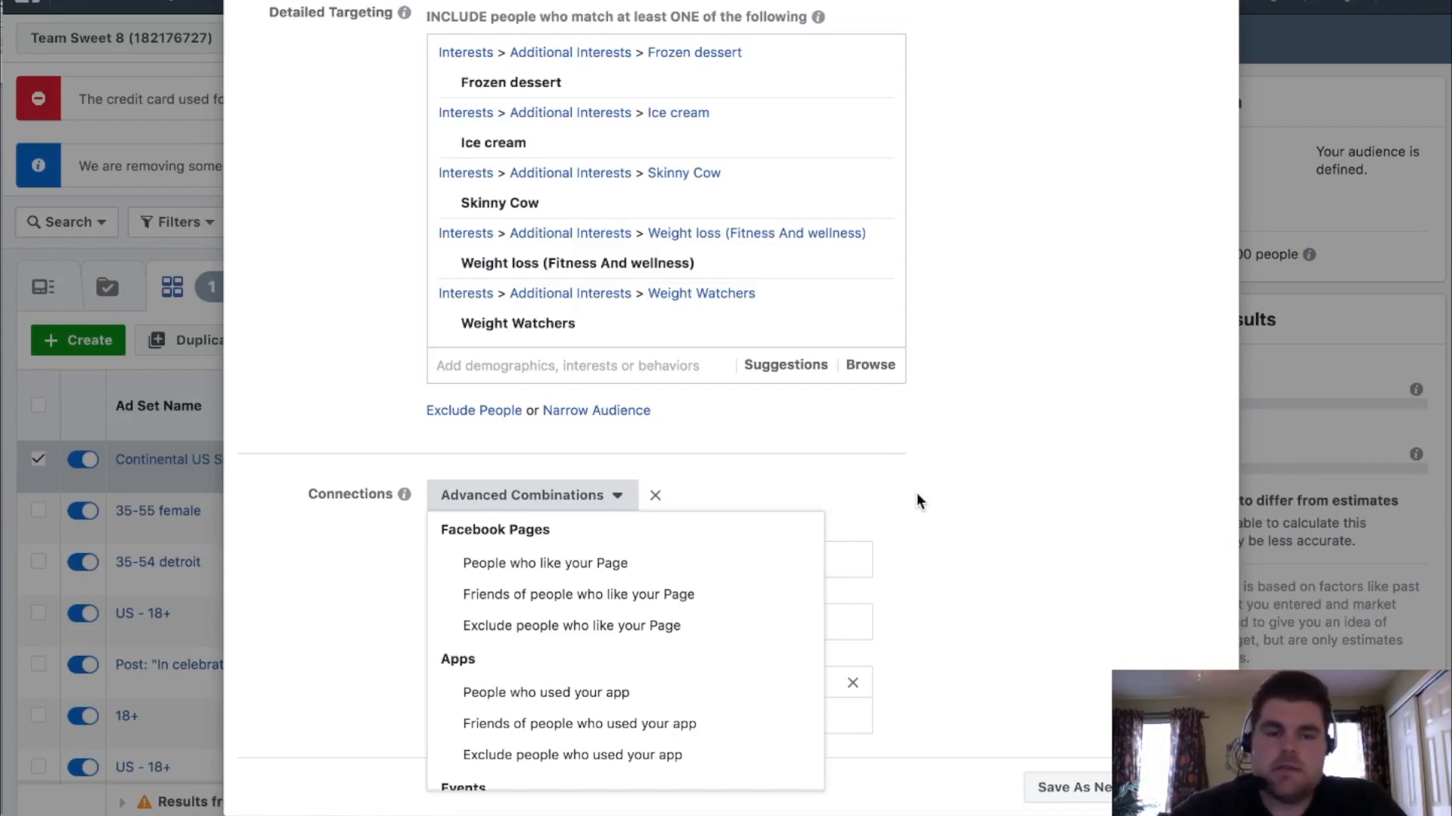
pyautogui.scroll(-2, 641, 726)
pyautogui.scroll(-3, 632, 716)
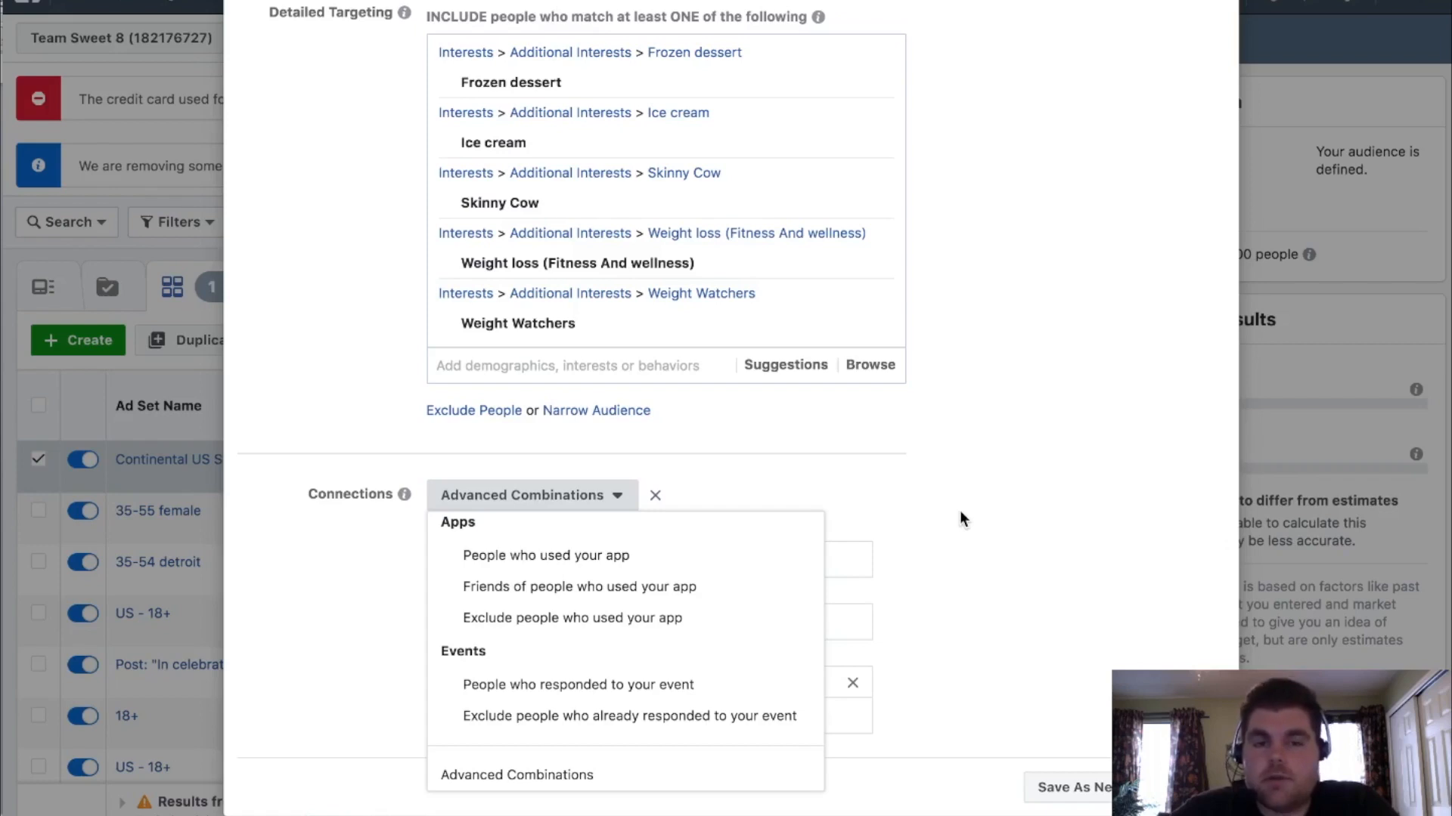
pyautogui.click(929, 472)
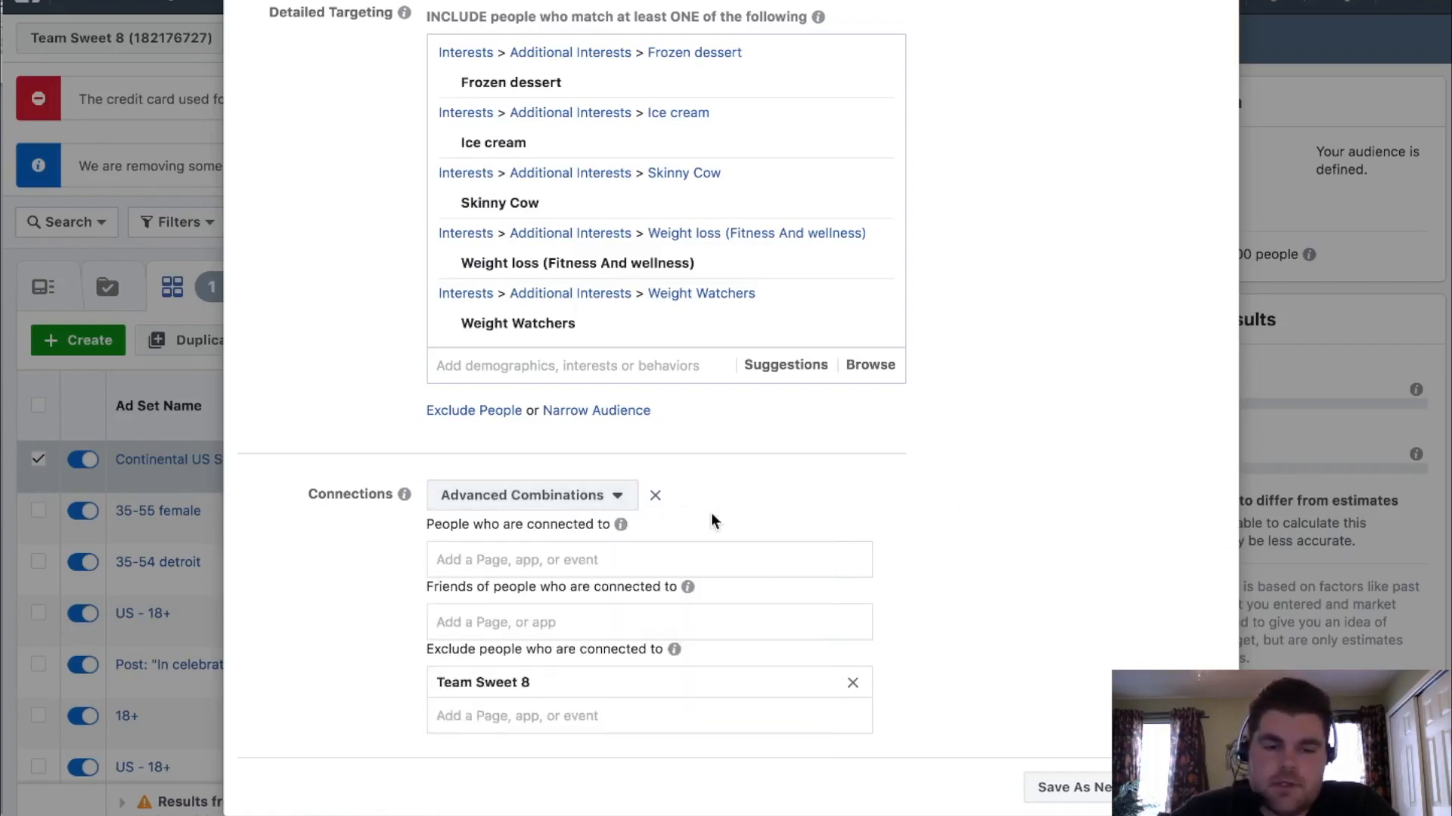
# Read the explanations of the connected people, friends of connected people and excluded connections fields.
pyautogui.moveTo(620, 525)
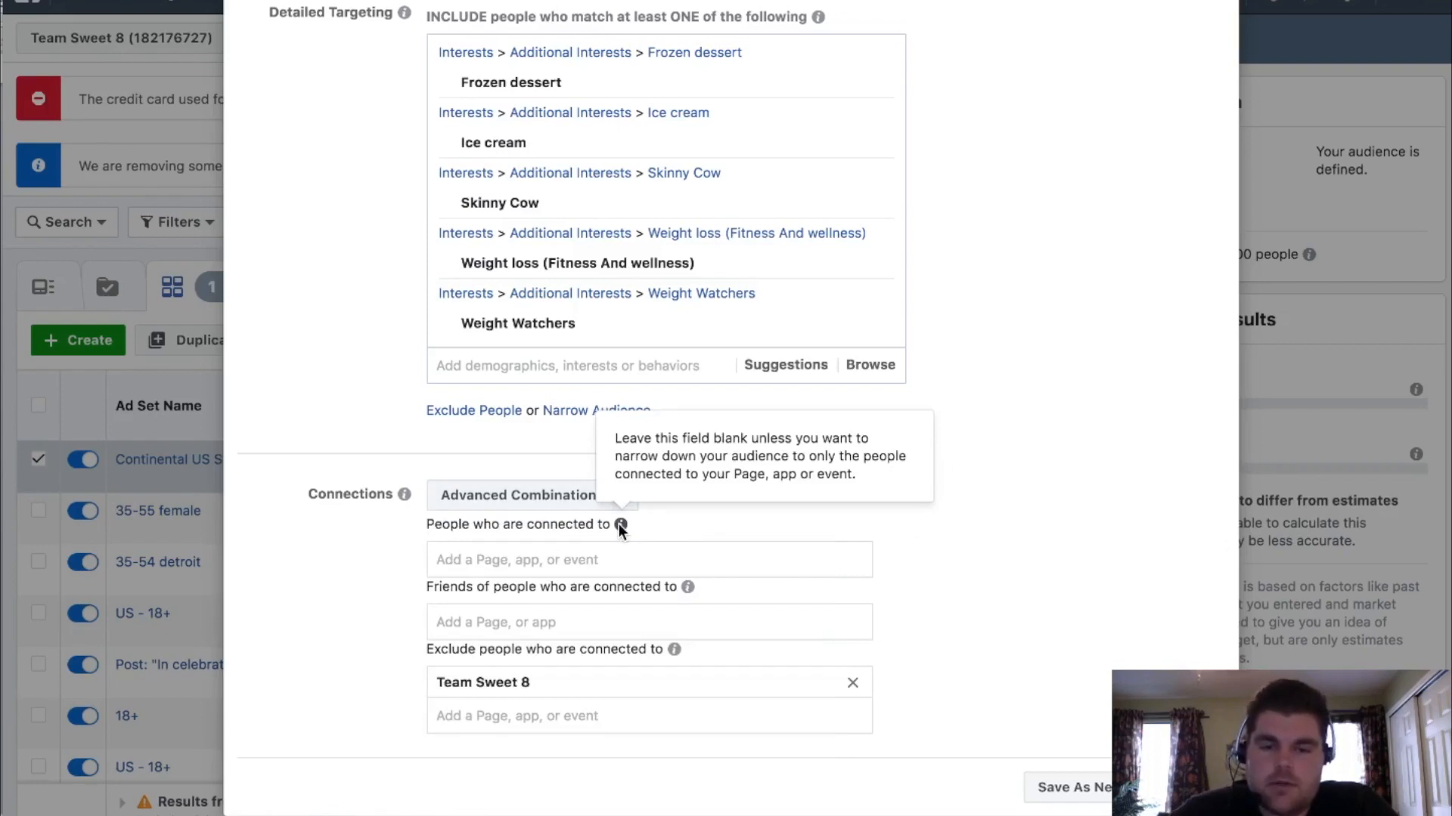
pyautogui.moveTo(686, 588)
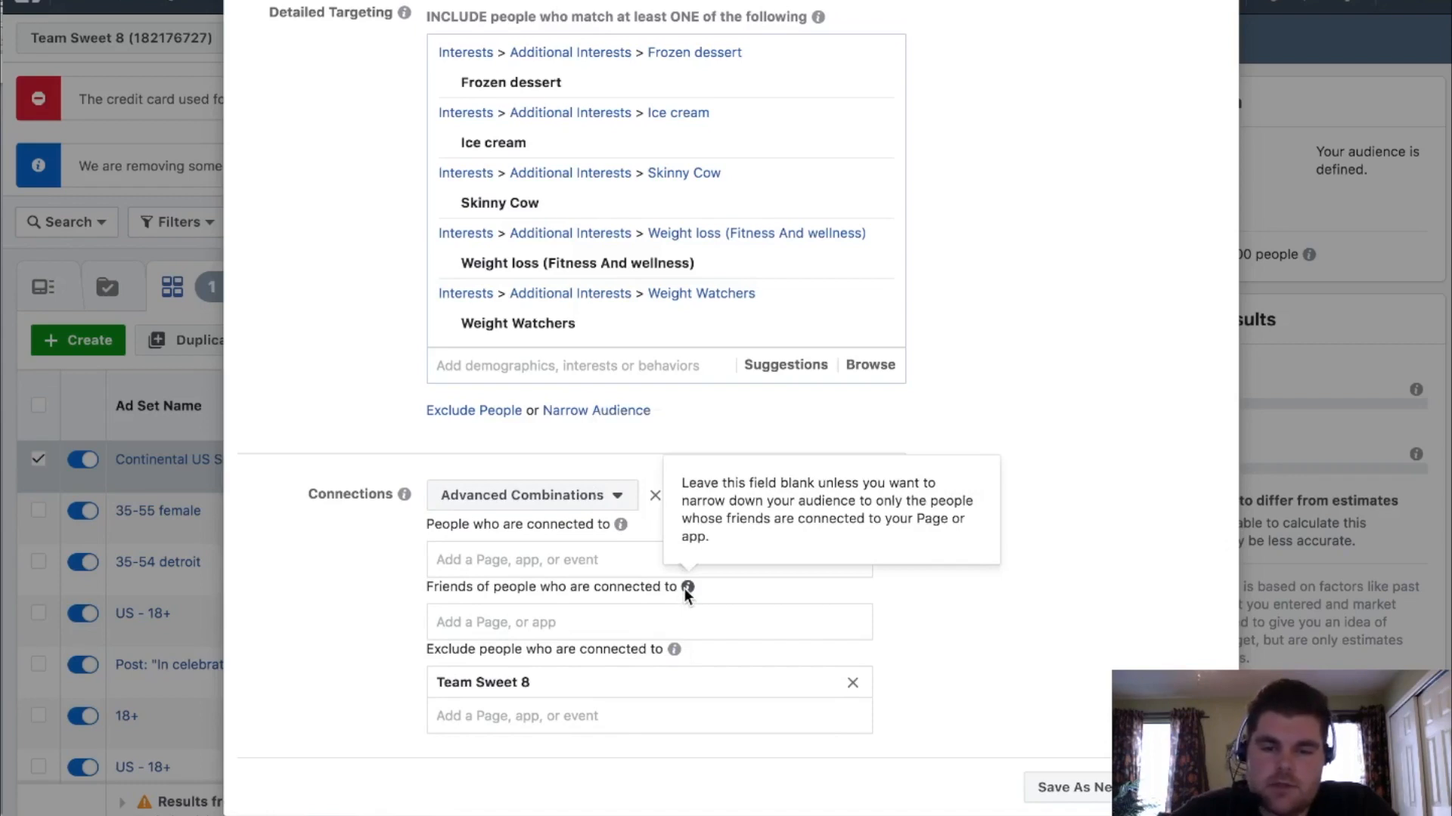
pyautogui.moveTo(675, 650)
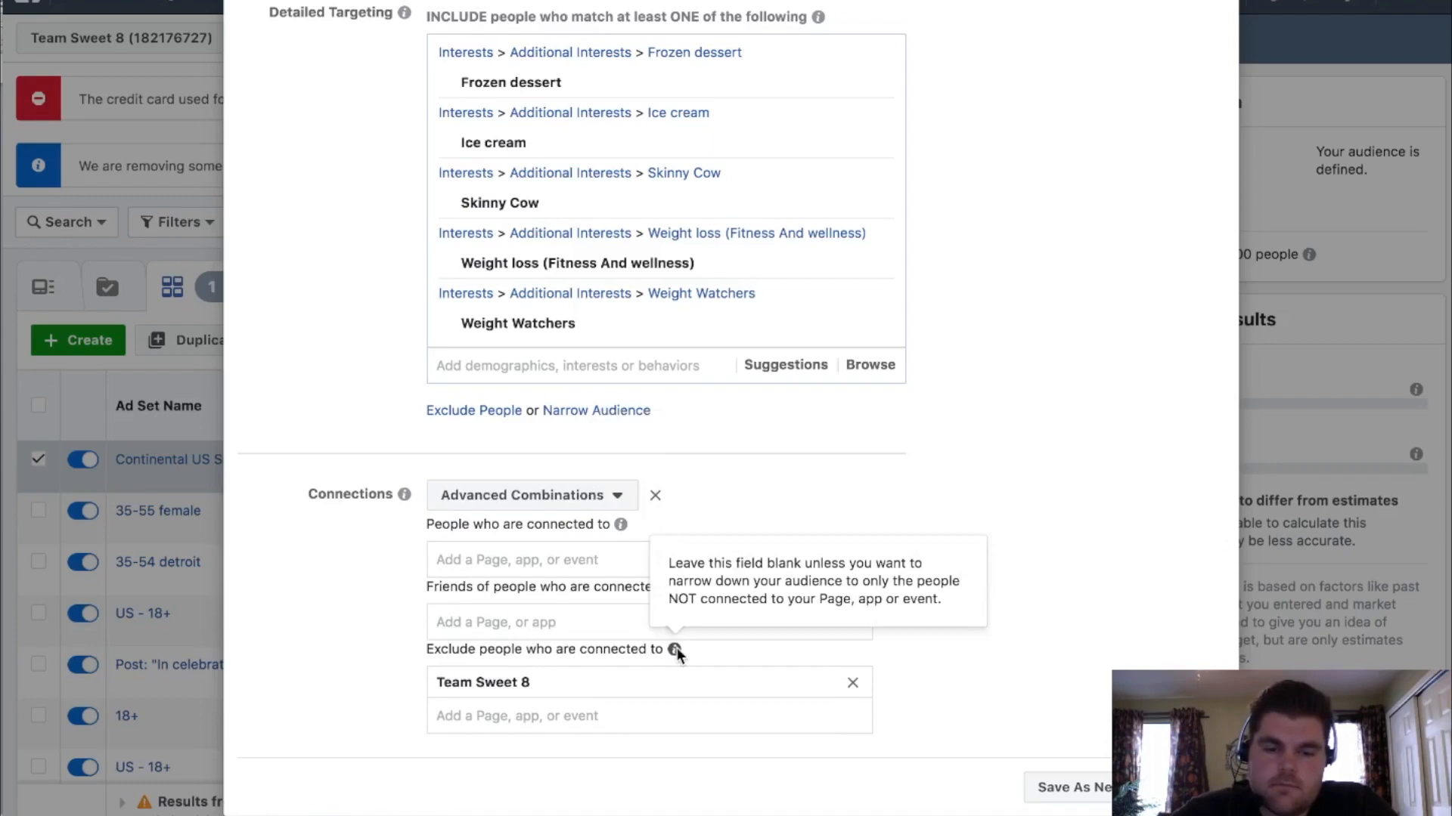
# Examine the Continental US Shipping video audience's potential reach, audience details, location, demographics and detailed targeting interests.
pyautogui.scroll(5, 980, 343)
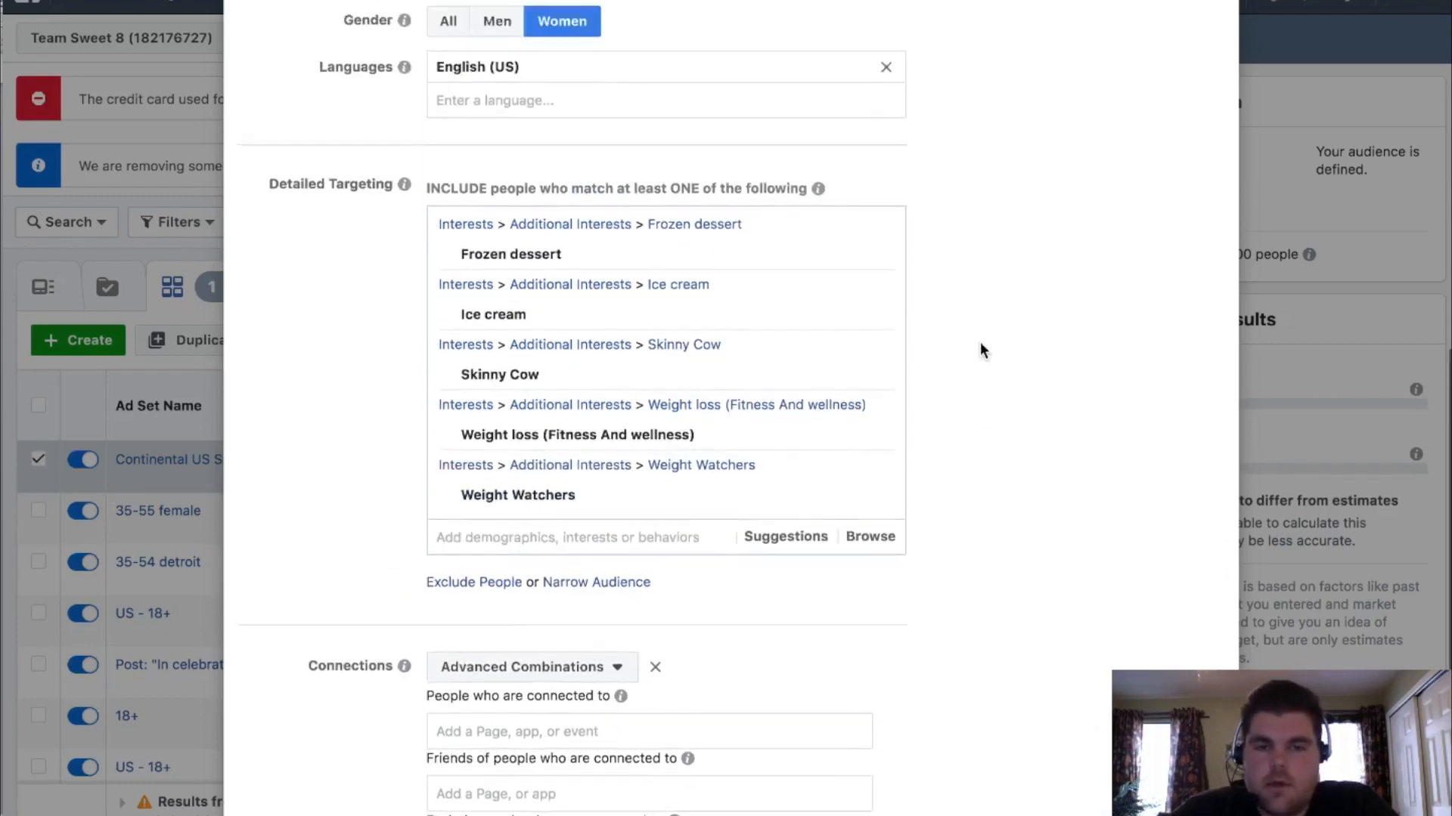
pyautogui.scroll(9, 986, 331)
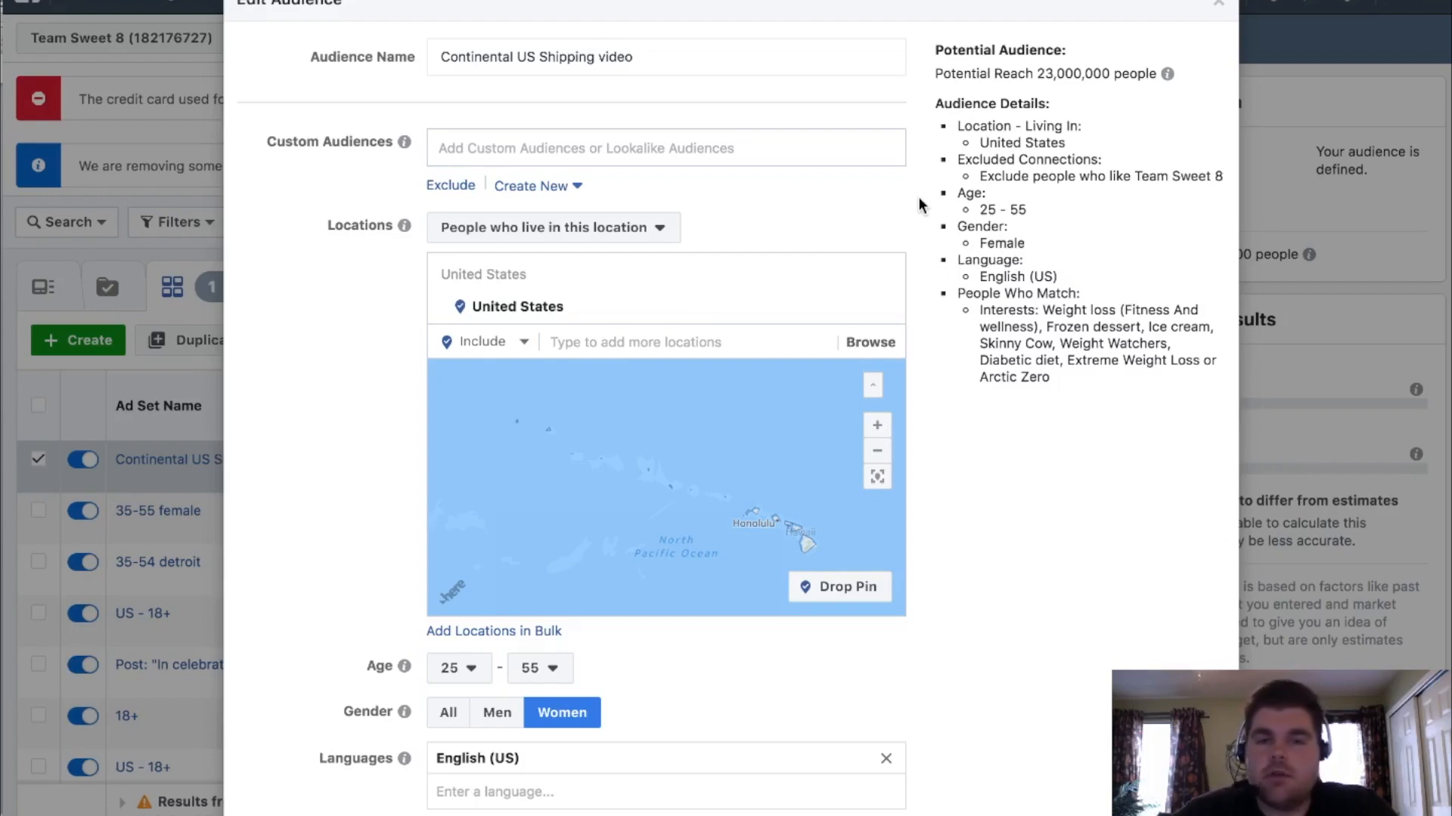
pyautogui.scroll(-5, 919, 491)
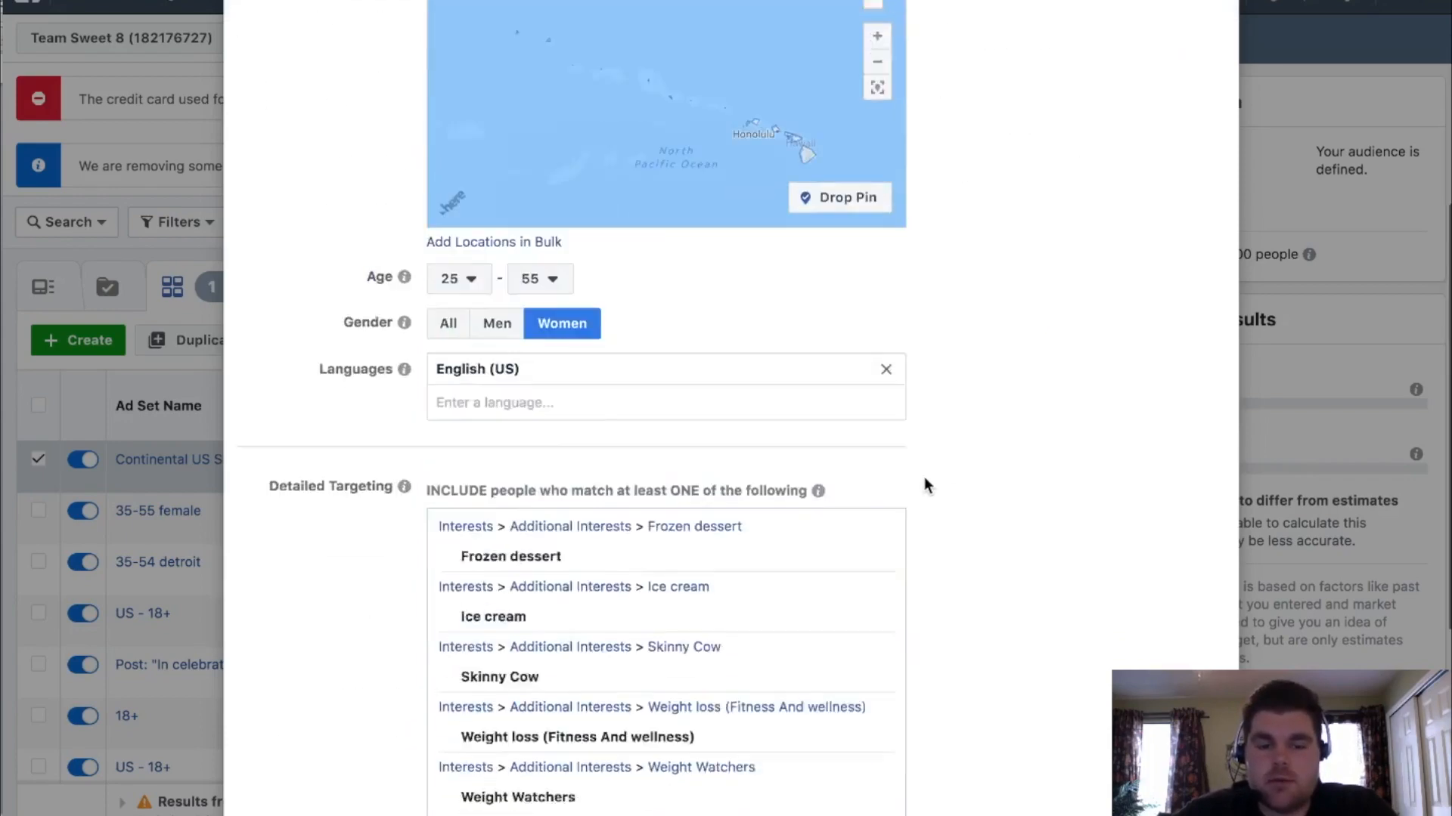
pyautogui.scroll(-3, 919, 469)
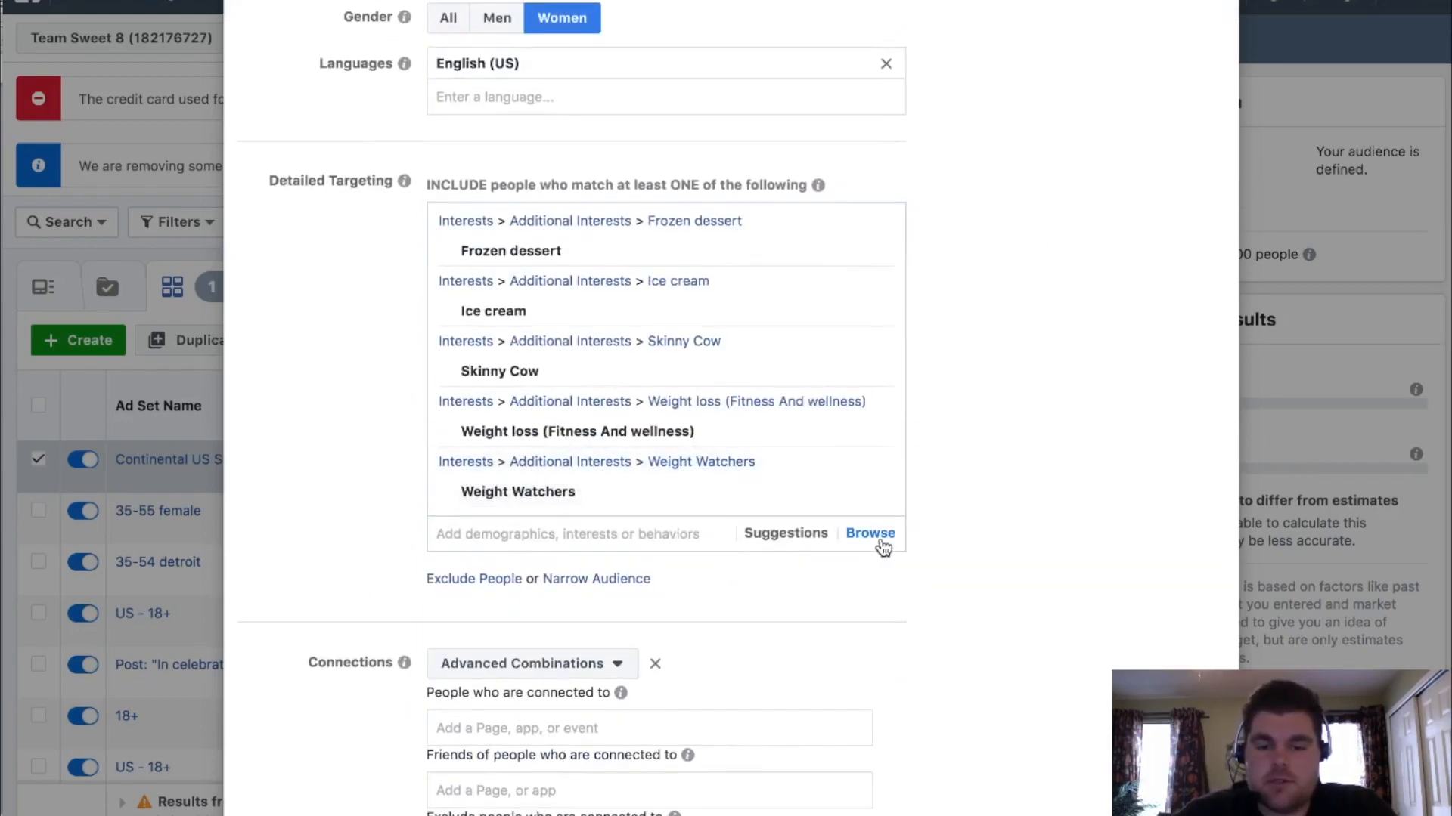
pyautogui.scroll(4, 914, 175)
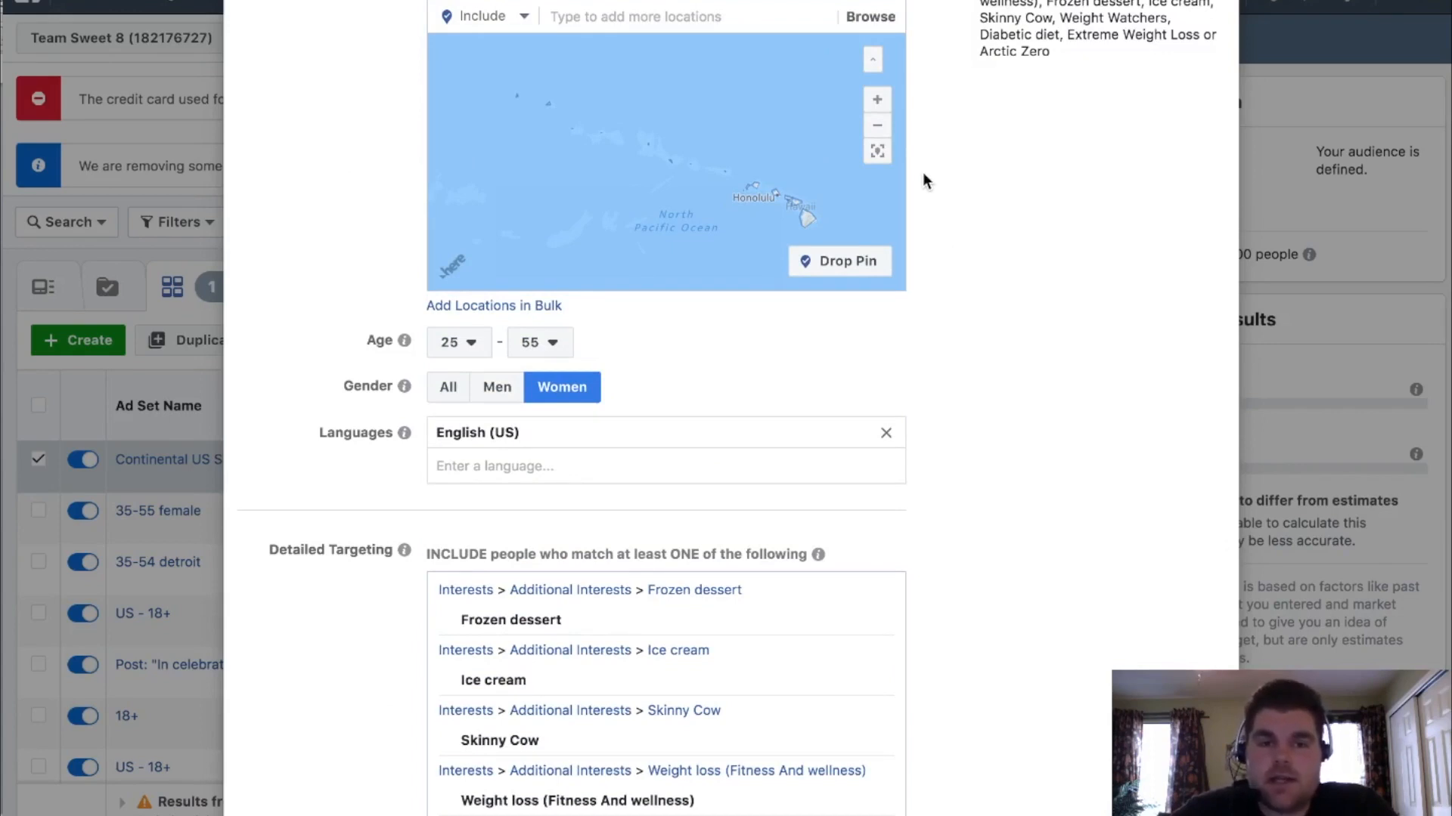
pyautogui.scroll(6, 923, 174)
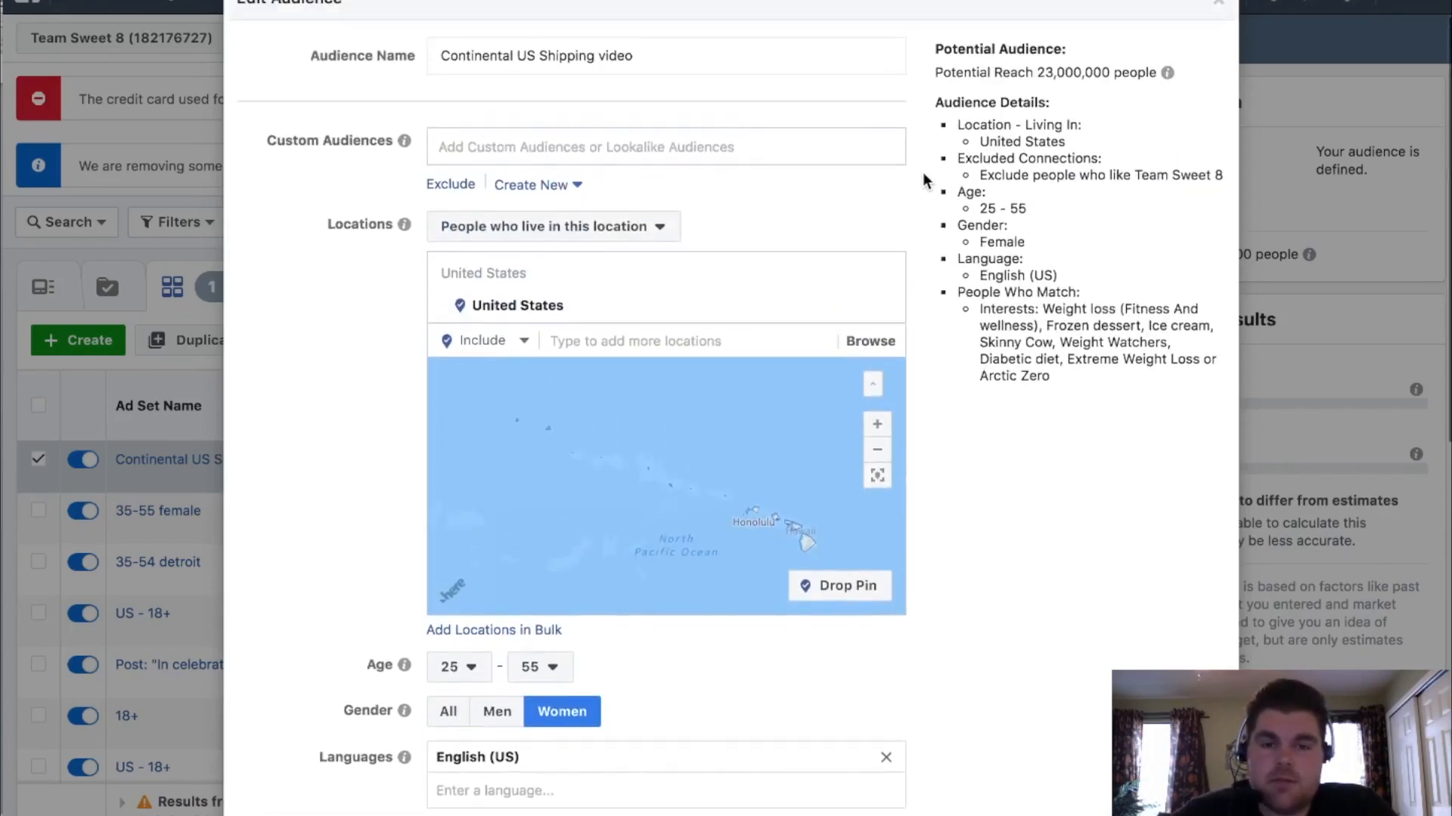
pyautogui.scroll(-5, 923, 171)
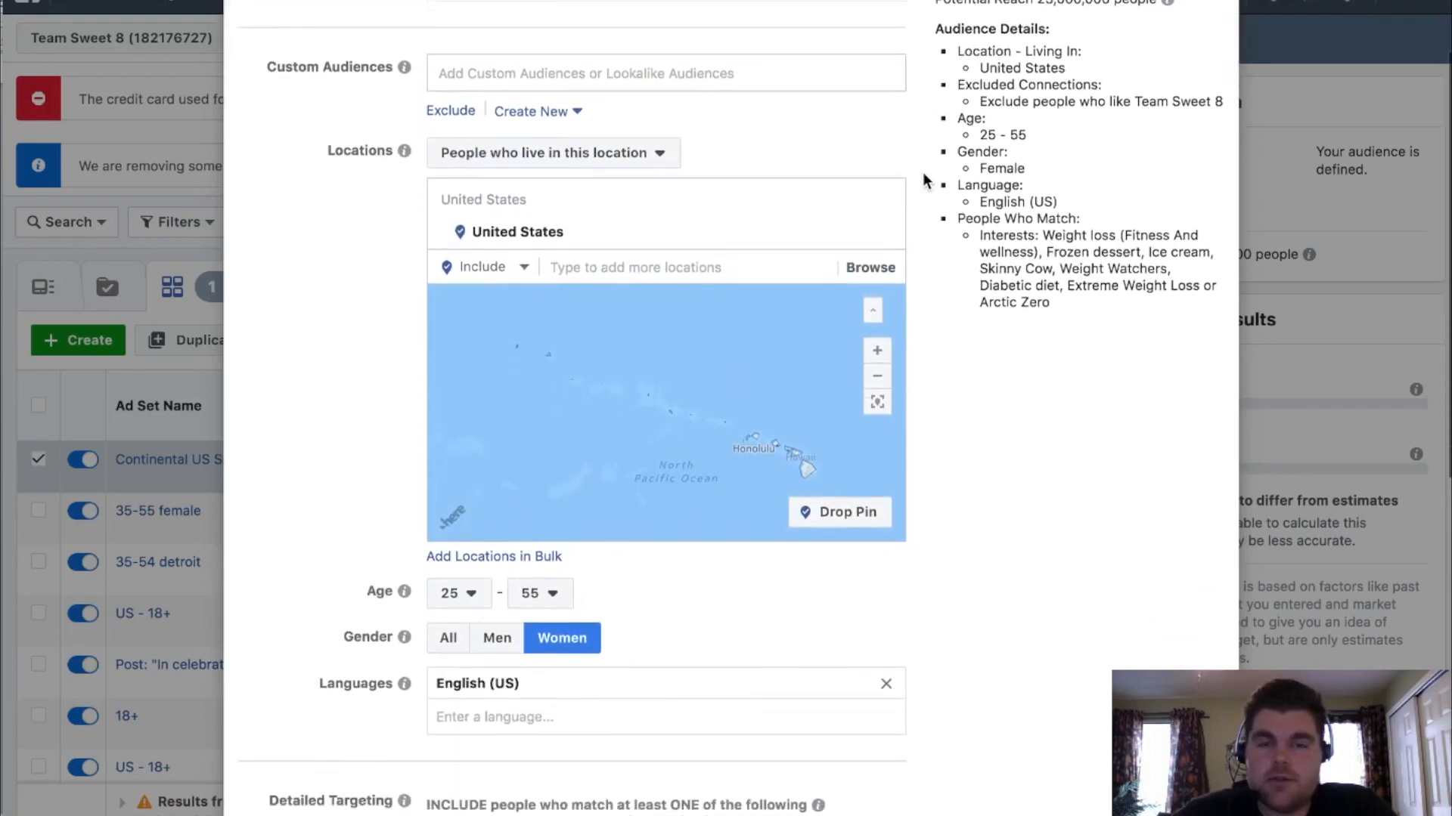
pyautogui.scroll(-1, 923, 179)
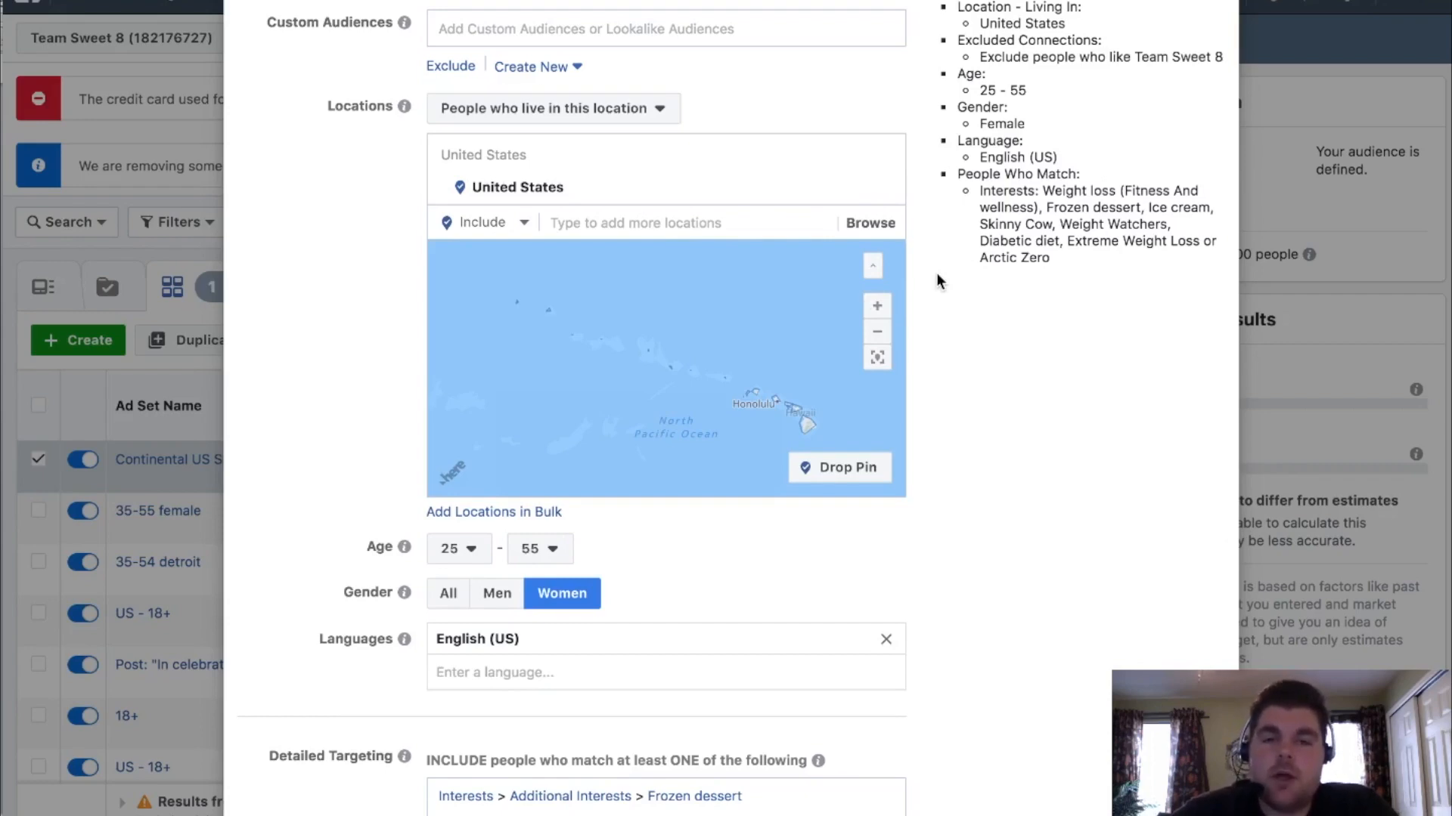
# Check which existing lookalike and custom audiences can be added to the Continental US Shipping video audience.
pyautogui.scroll(3, 937, 275)
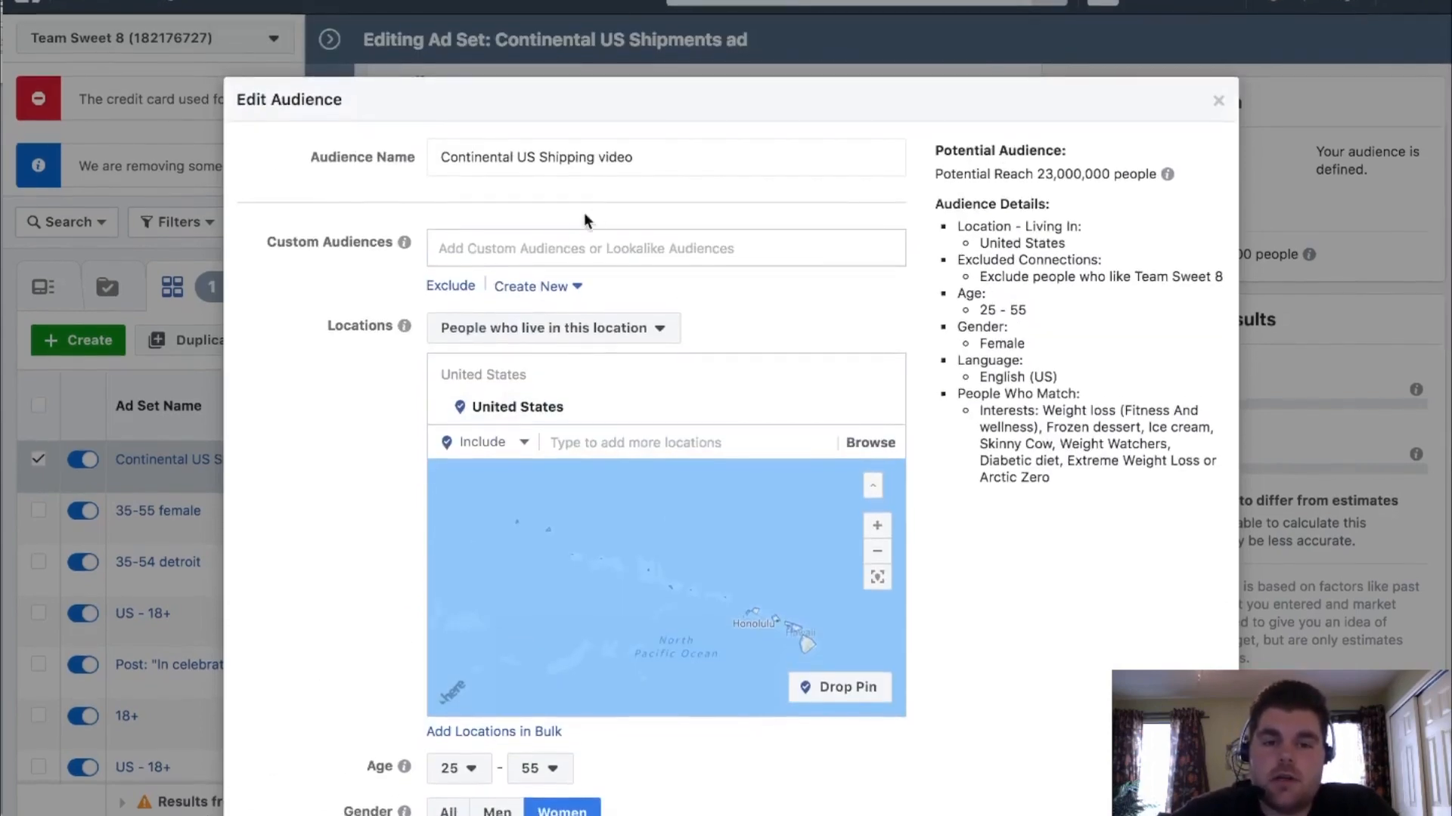
pyautogui.click(557, 241)
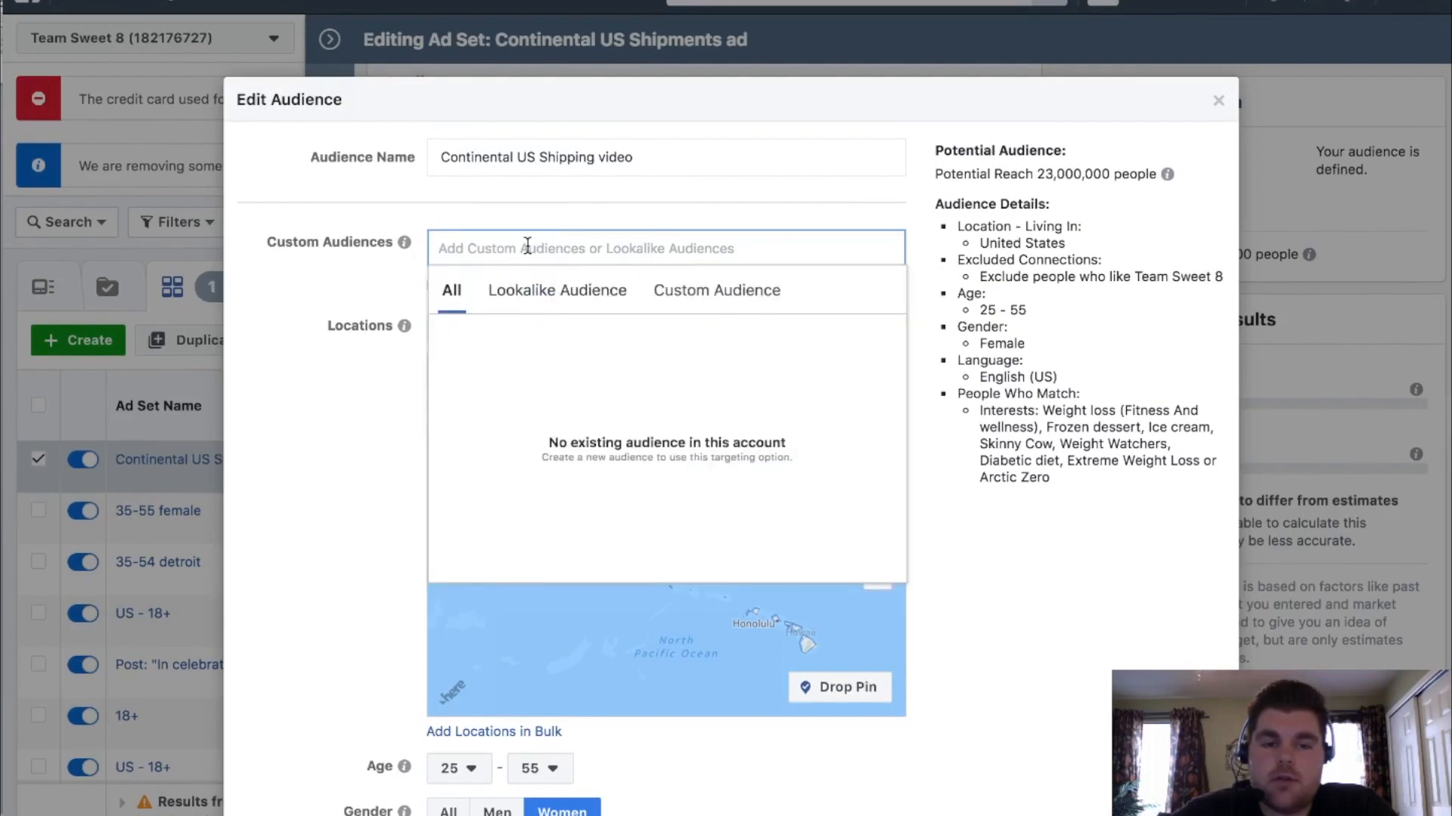
pyautogui.click(345, 285)
pyautogui.scroll(-2, 301, 289)
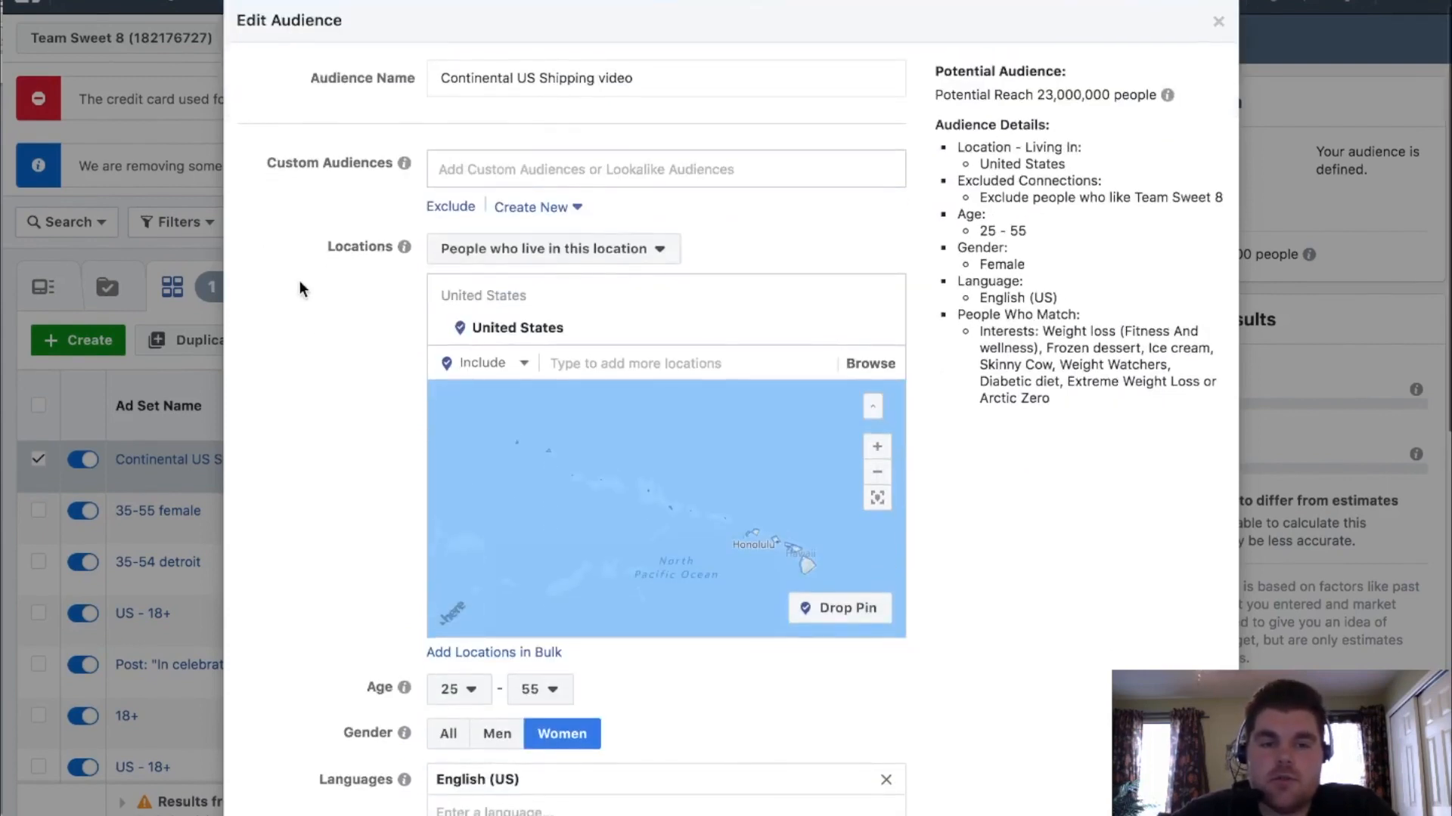
pyautogui.click(559, 168)
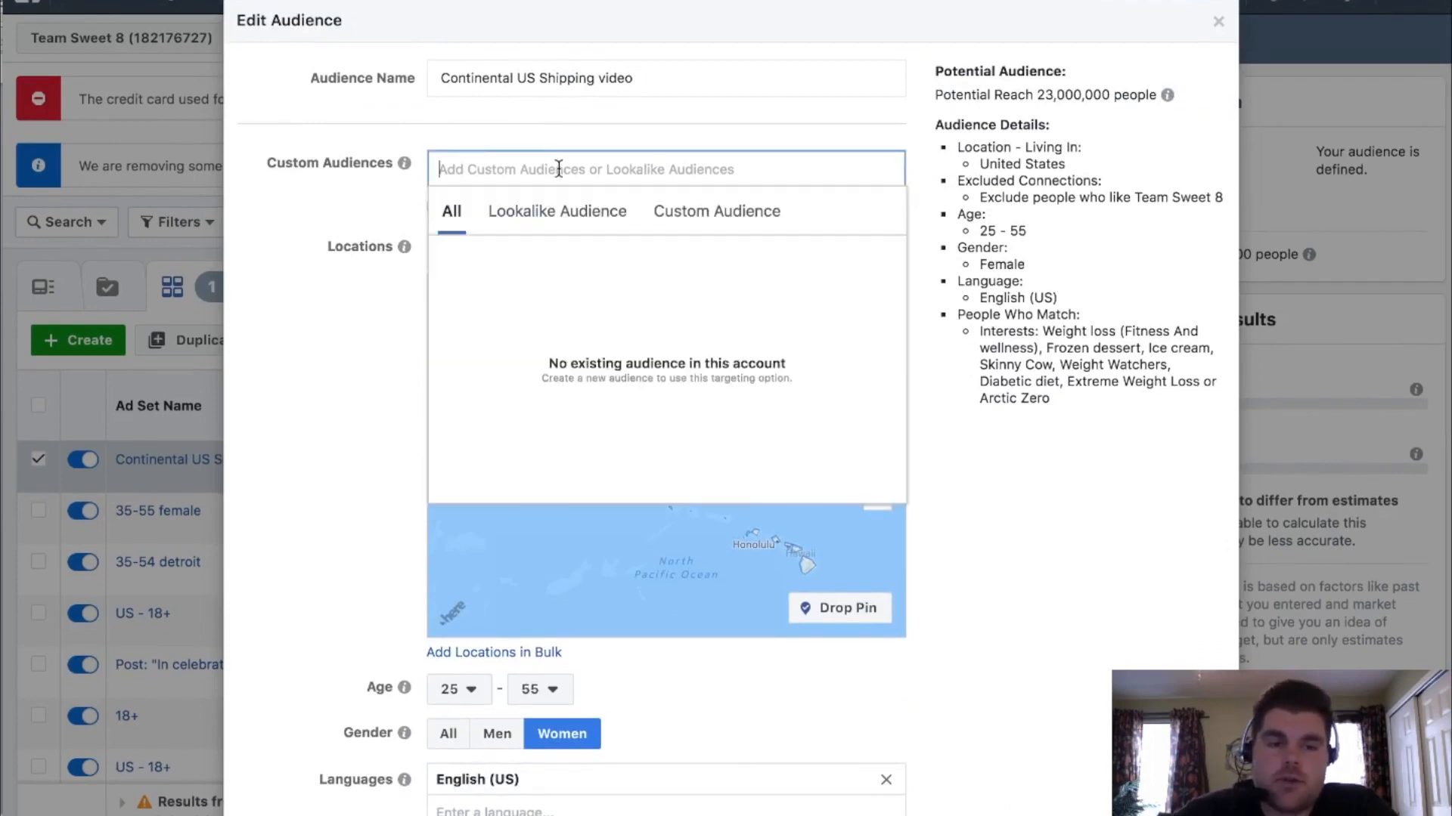
pyautogui.click(560, 213)
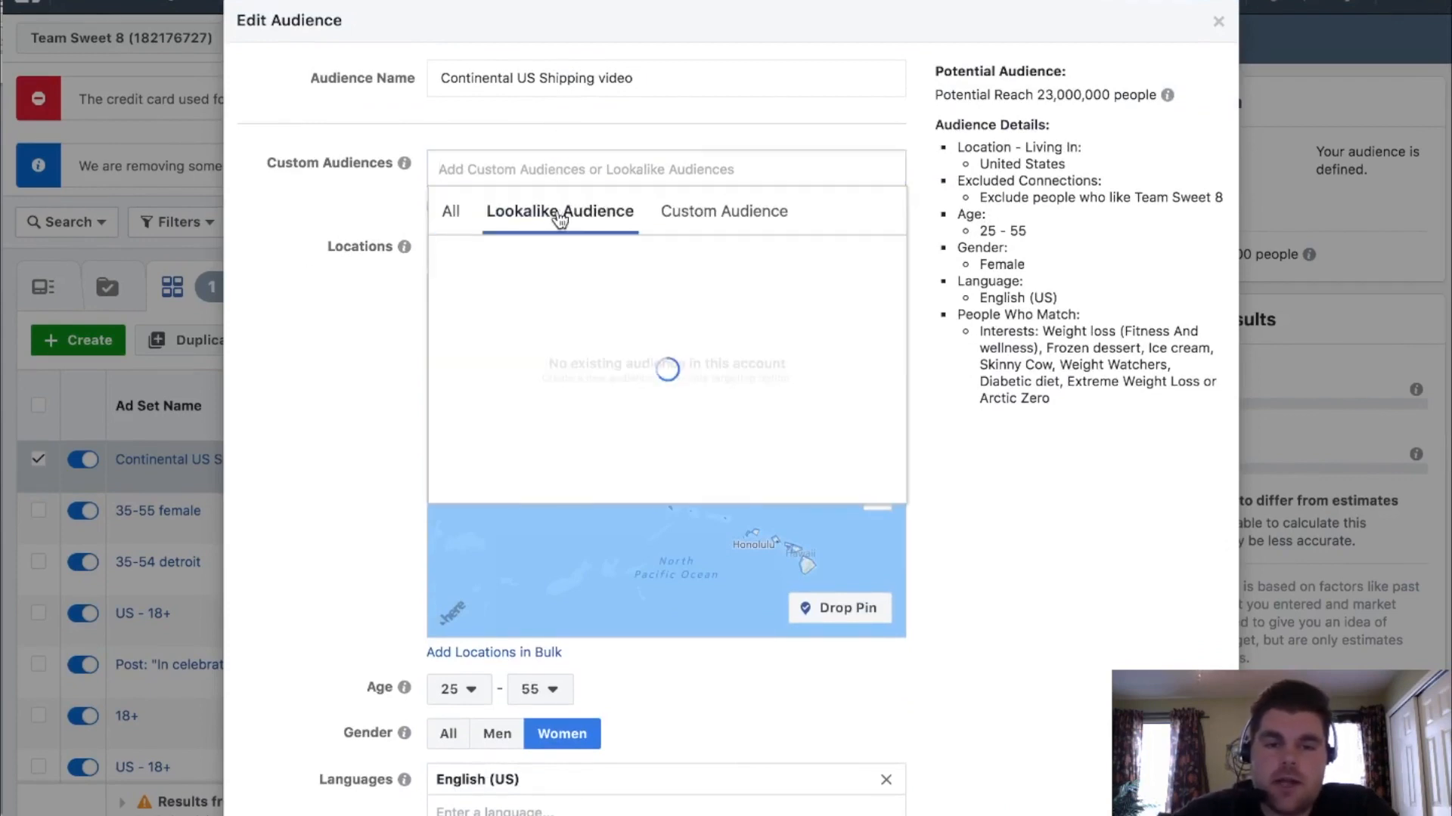
pyautogui.click(754, 227)
pyautogui.click(927, 159)
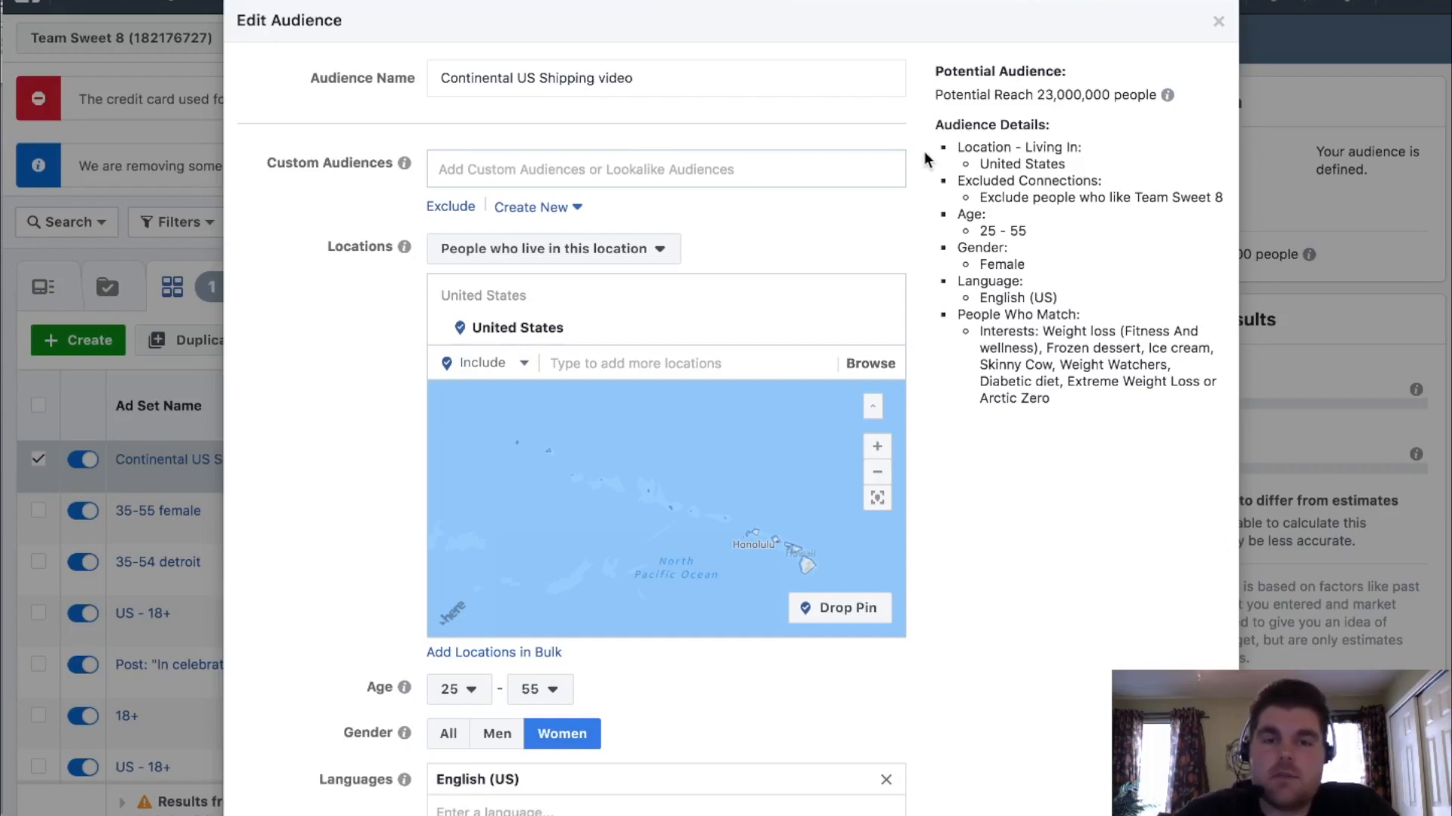
# Recheck the lookalike and custom audience lists and read the explanation of the Custom Audiences setting.
pyautogui.click(853, 165)
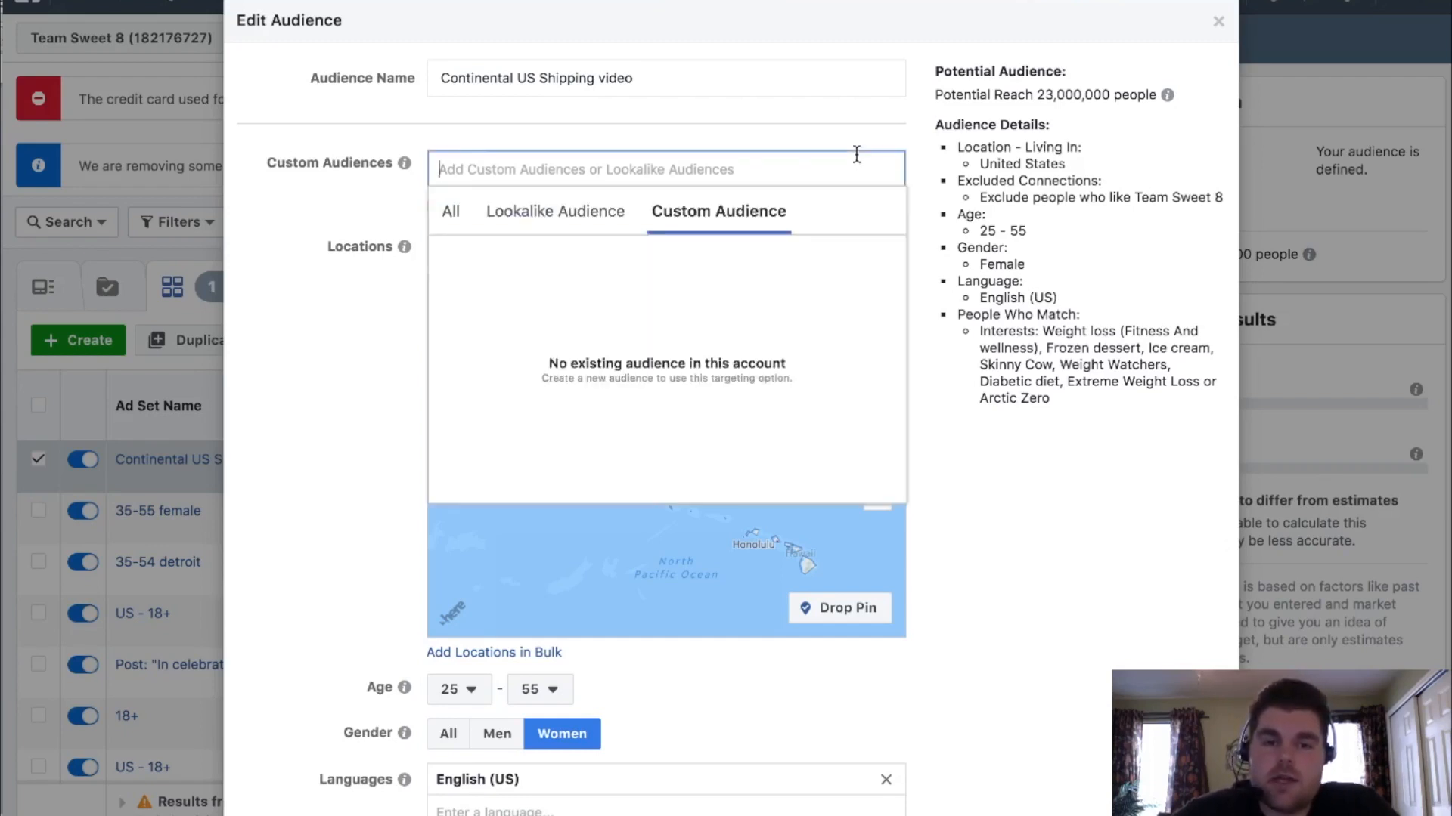
pyautogui.click(521, 222)
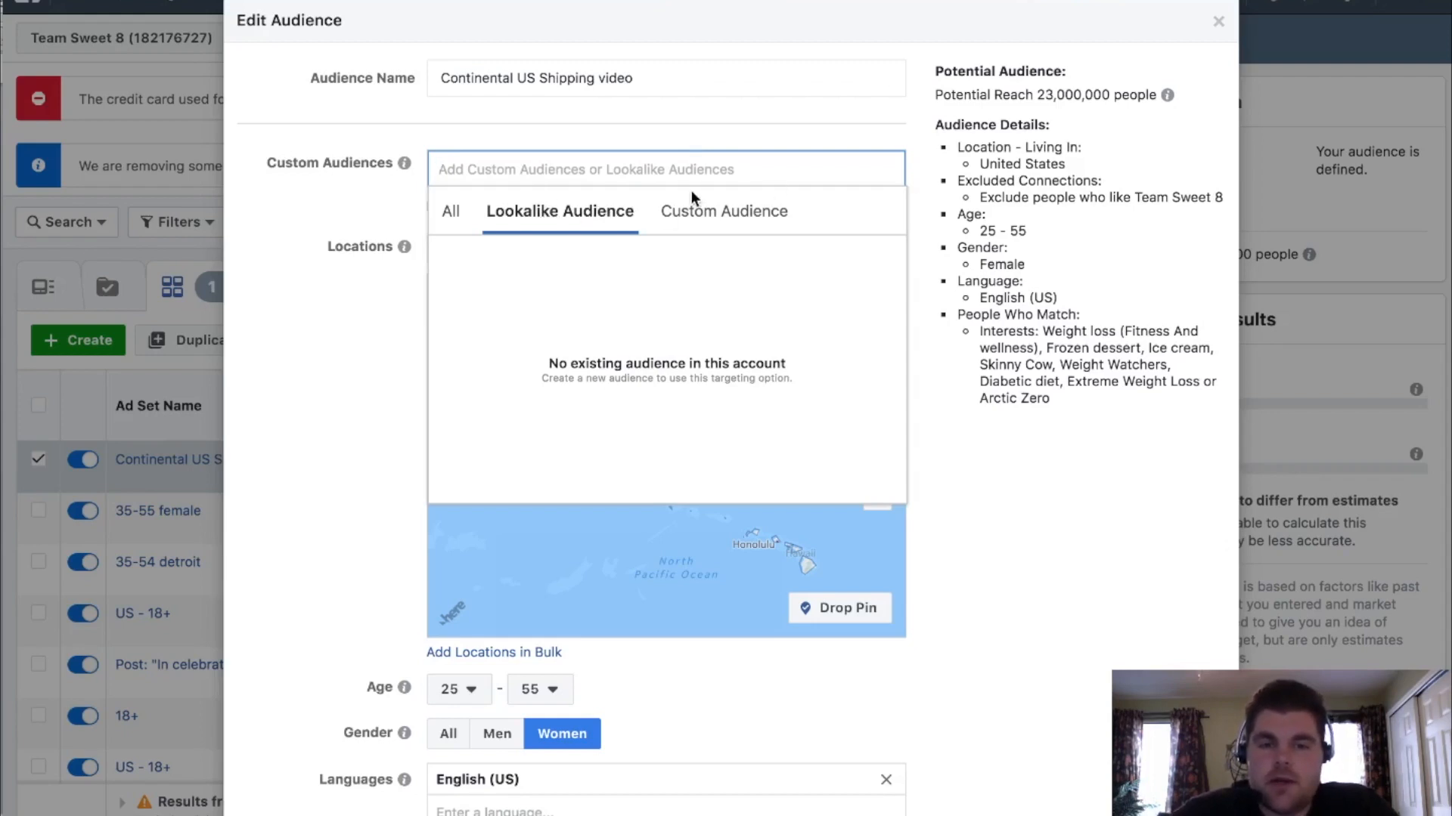
pyautogui.click(728, 219)
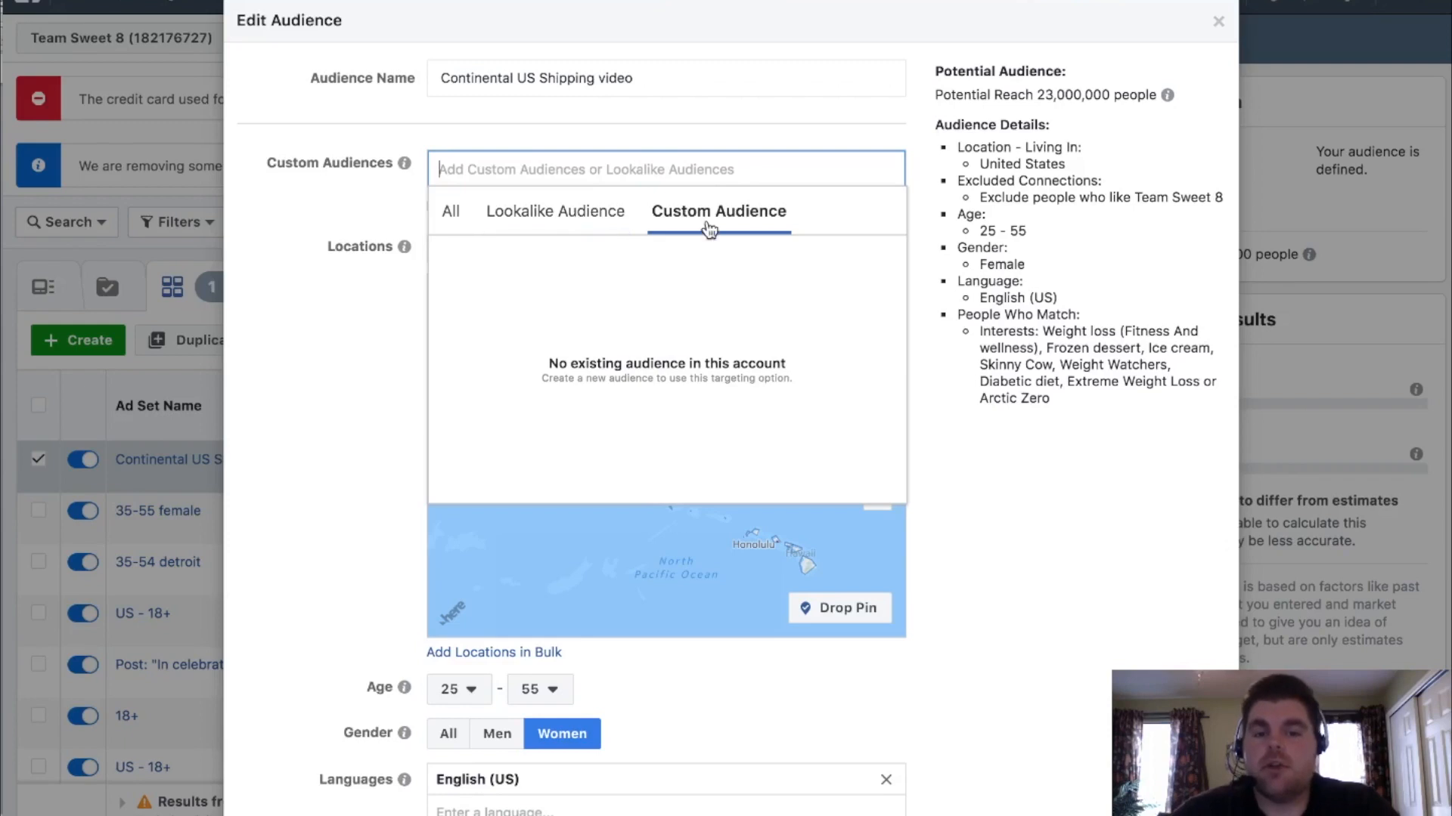
pyautogui.click(940, 176)
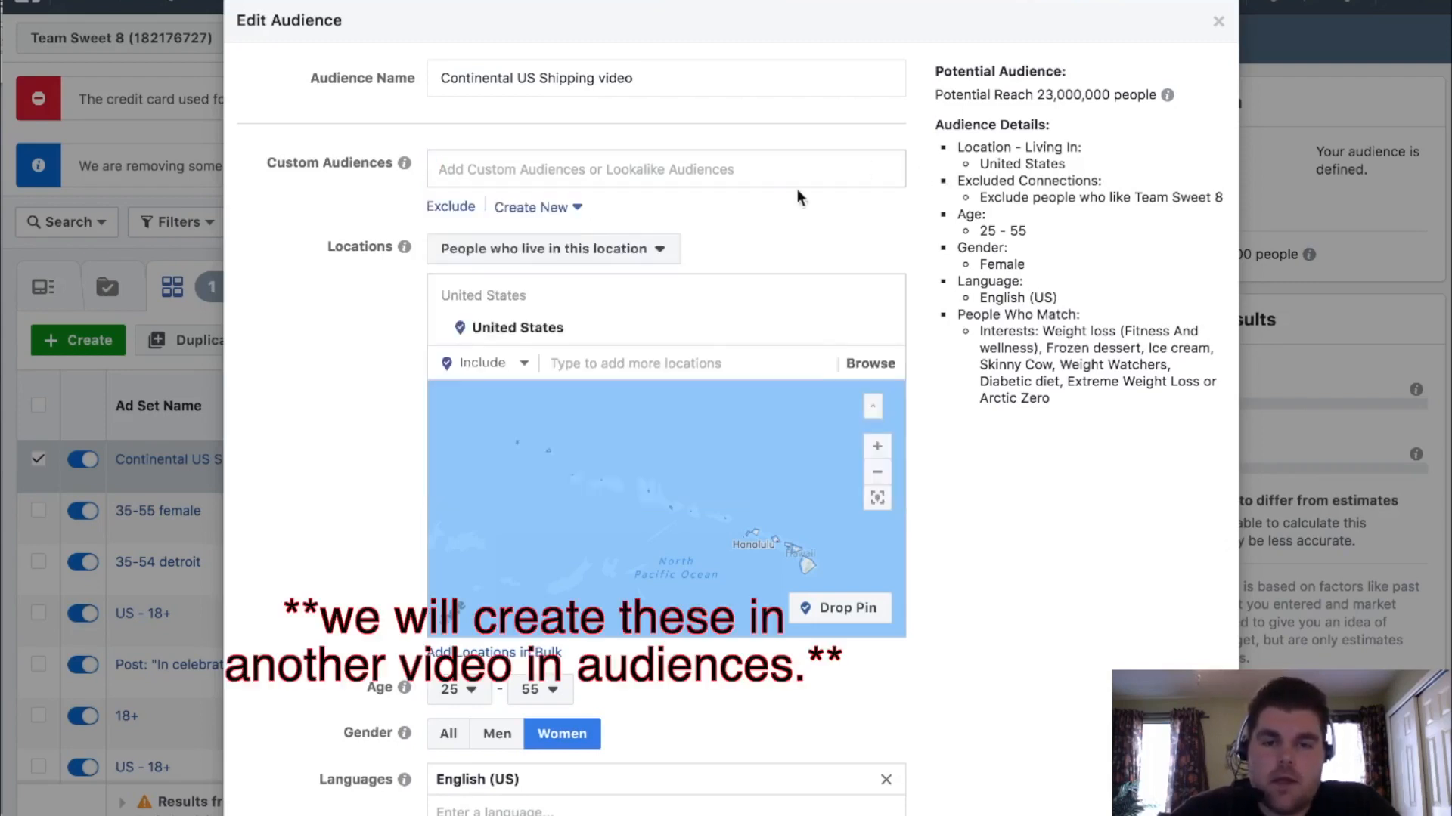
pyautogui.click(755, 169)
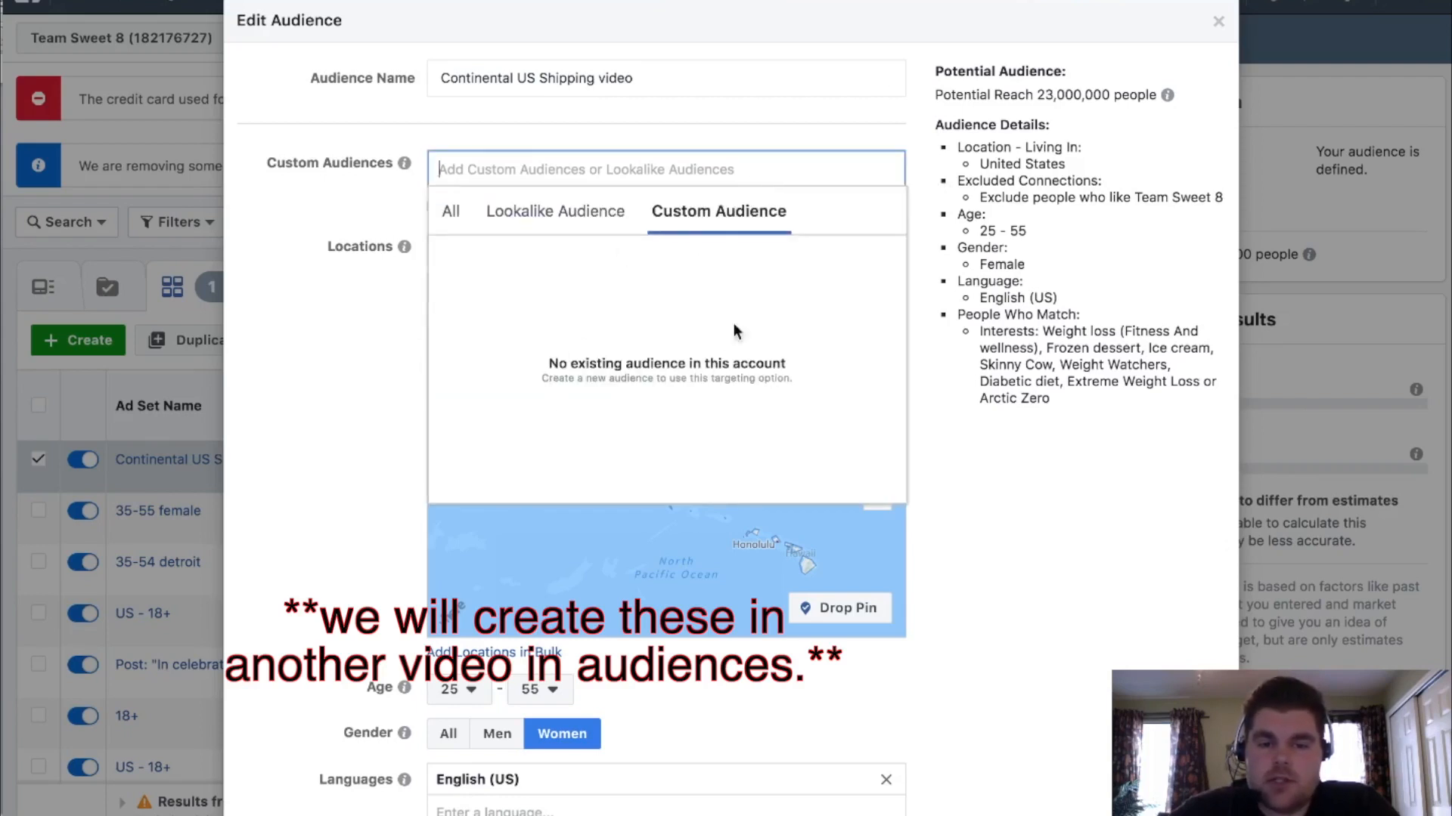
pyautogui.moveTo(451, 18); pyautogui.dragTo(446, 2)
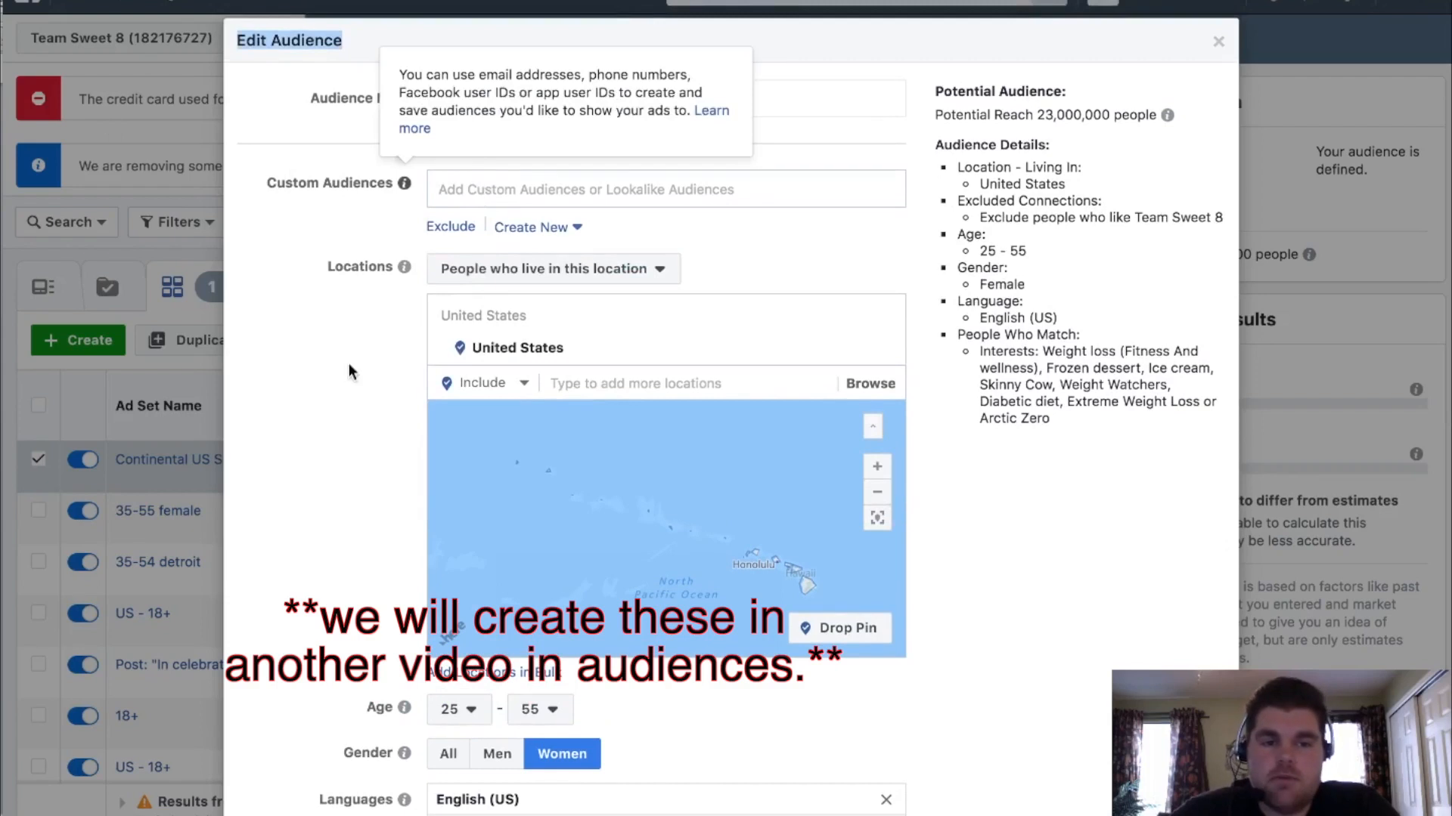
pyautogui.click(348, 389)
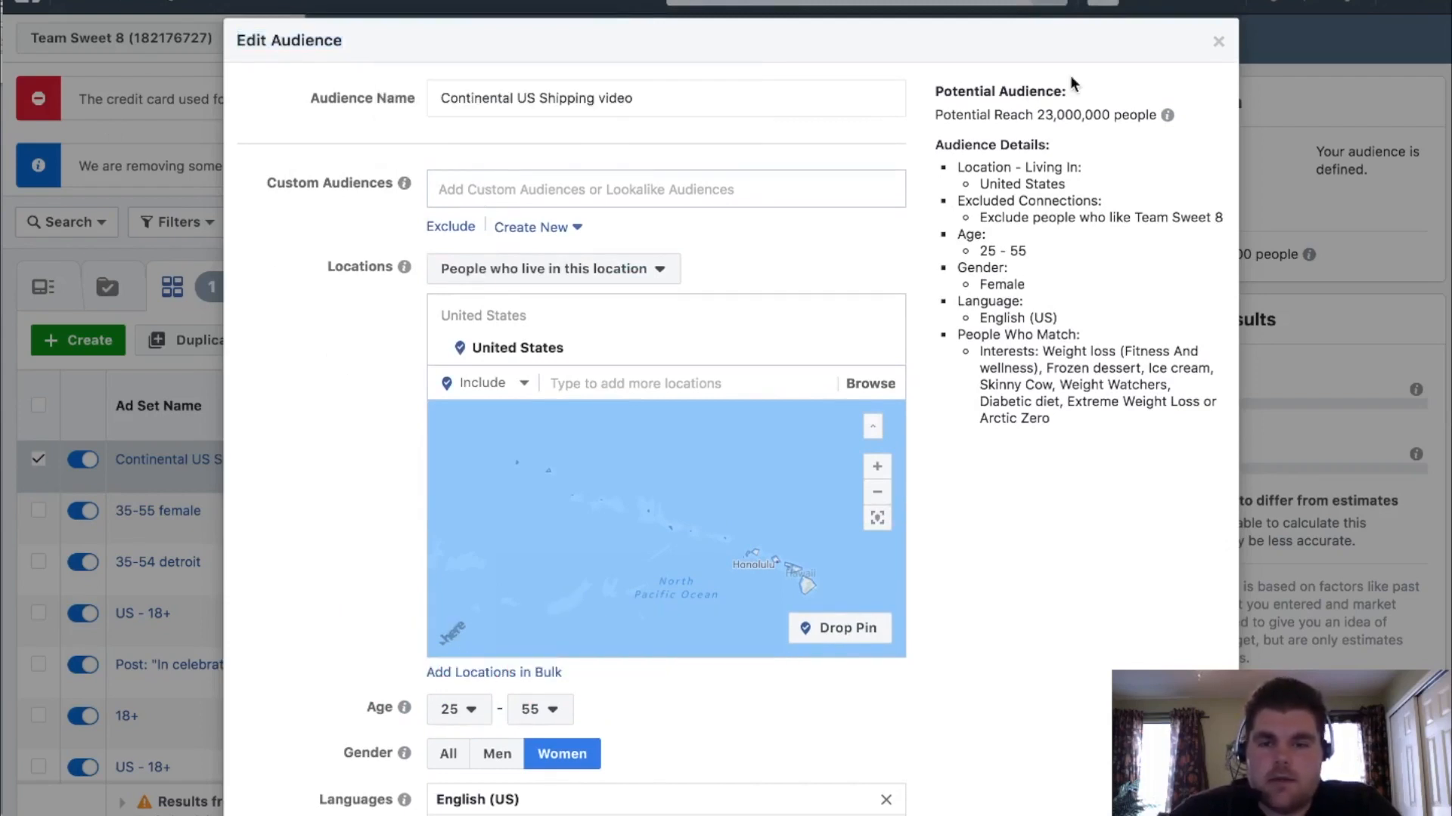
# Close the audience and ad set editors without saving, and deselect the Continental US Shipments ad set.
pyautogui.click(1218, 44)
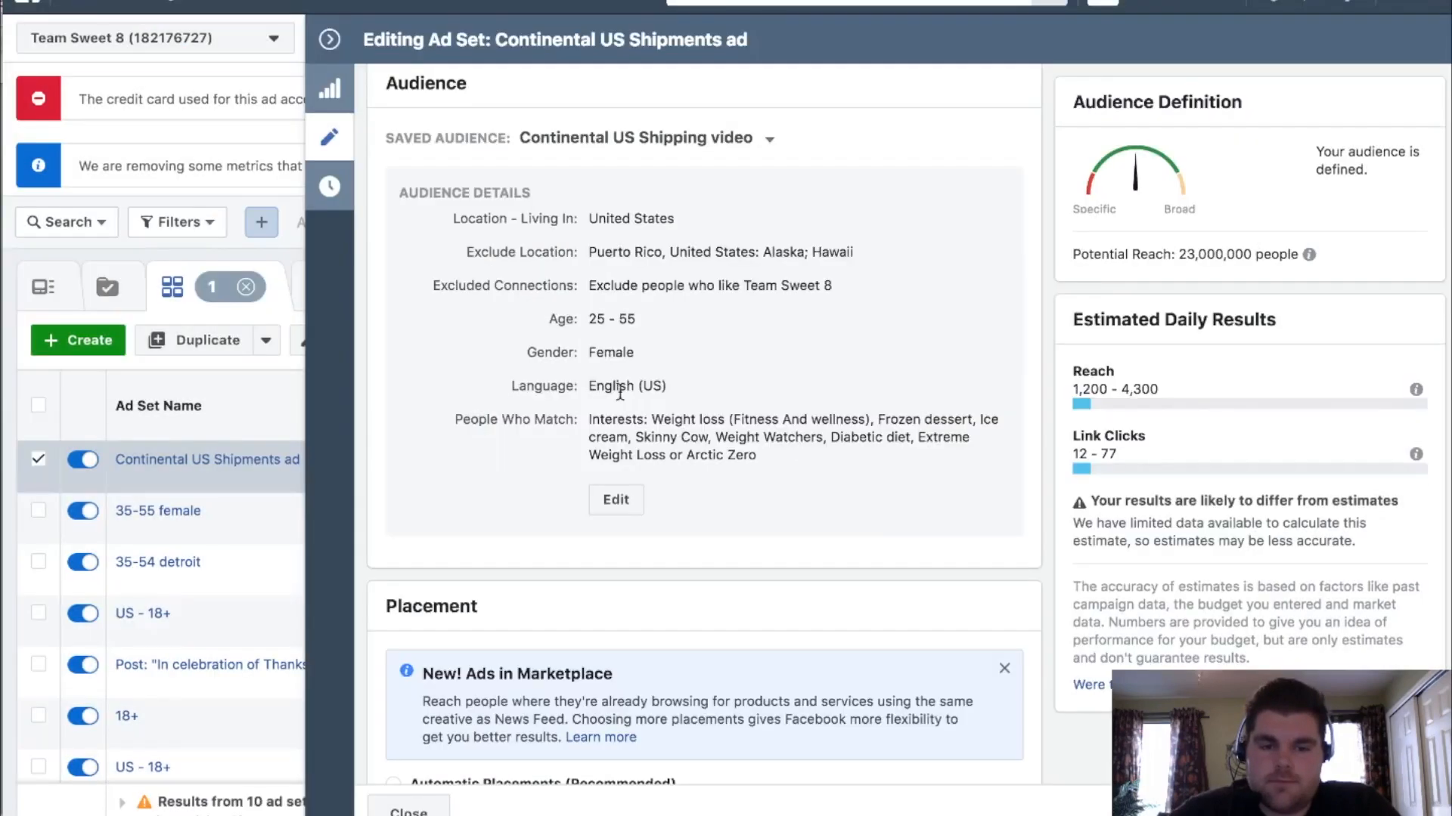
pyautogui.click(330, 40)
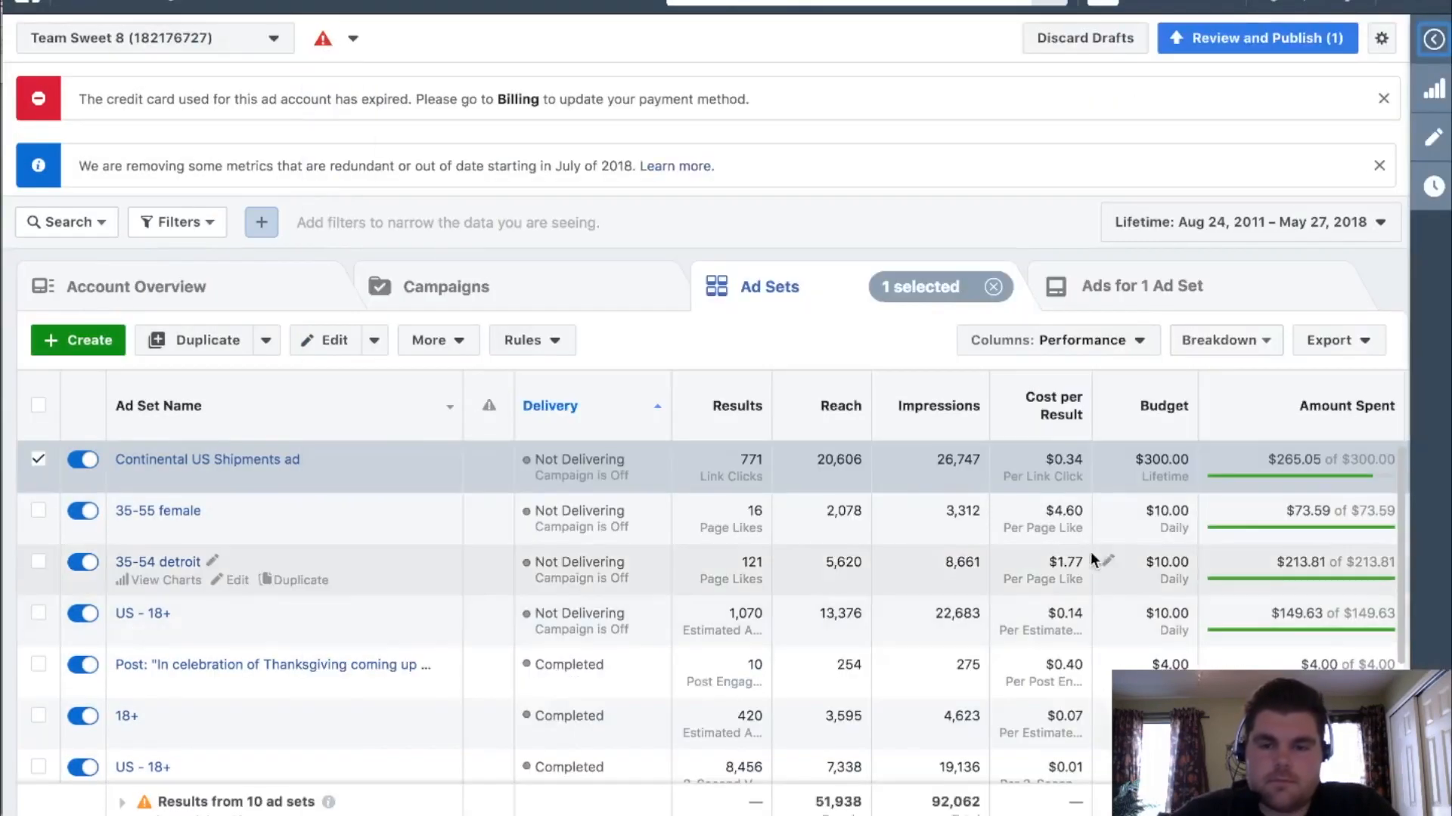
pyautogui.scroll(-1, 866, 429)
pyautogui.hscroll(10, 901, 583)
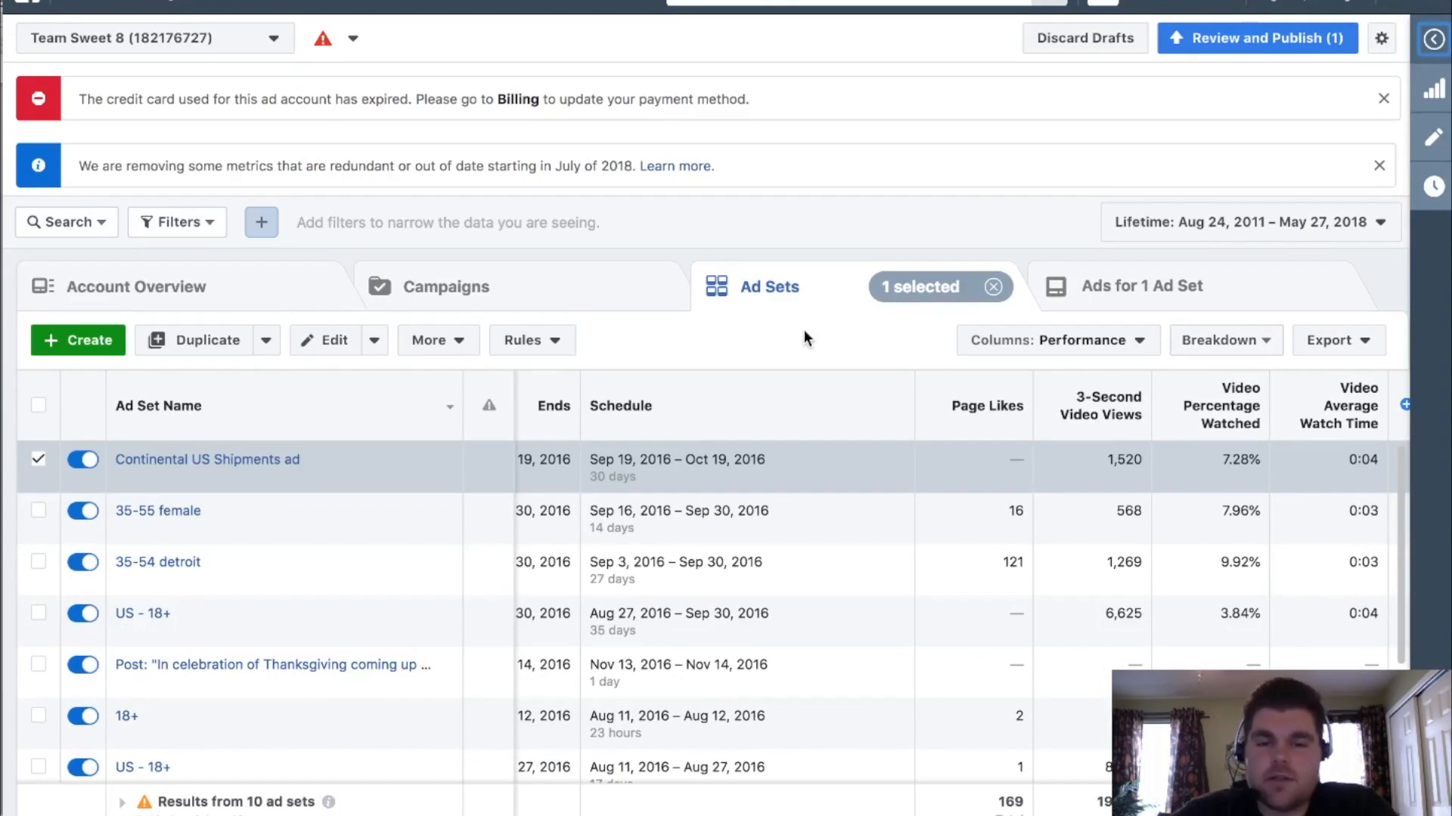
pyautogui.click(994, 288)
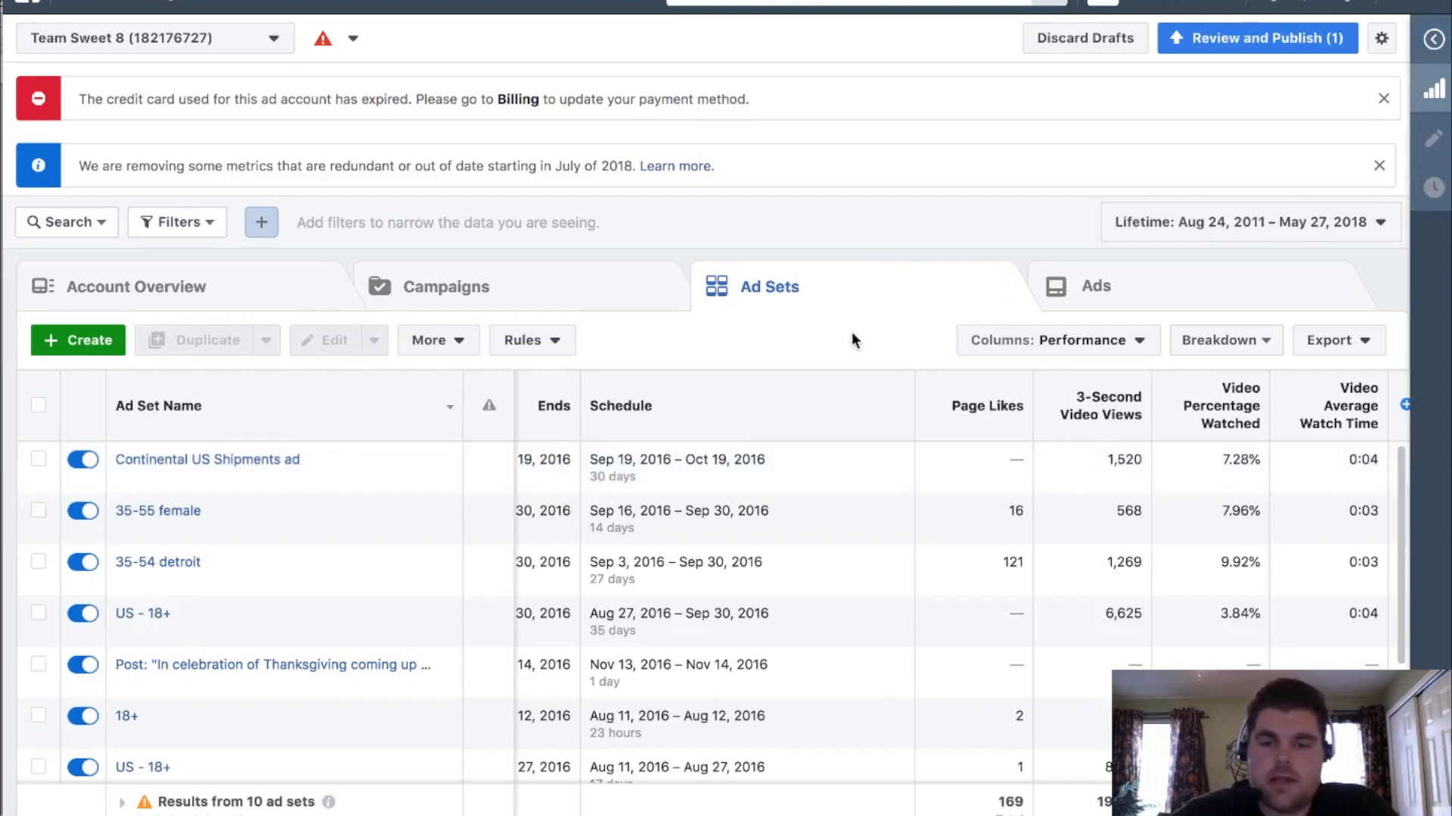